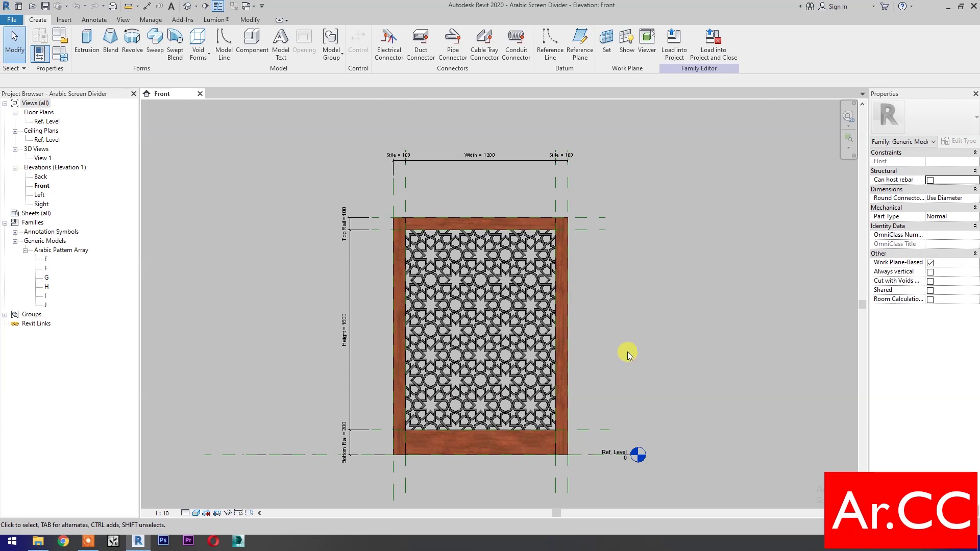
Step: Show the front elevation in wireframe and draw a horizontal reference plane across the divider about 980 mm above Ref. Level
{"action": "left_click", "coordinate": [197, 514]}
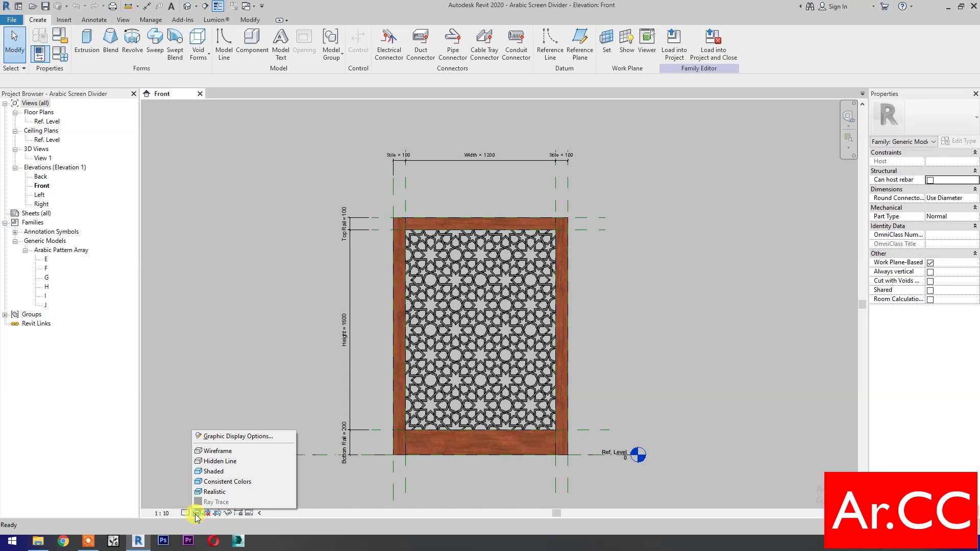
{"action": "left_click", "coordinate": [220, 451]}
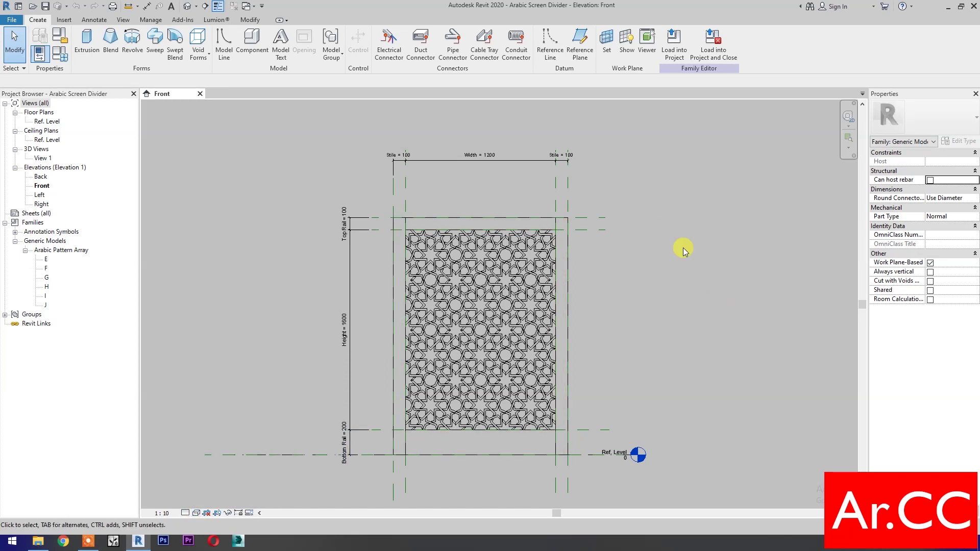
{"action": "left_click", "coordinate": [580, 43]}
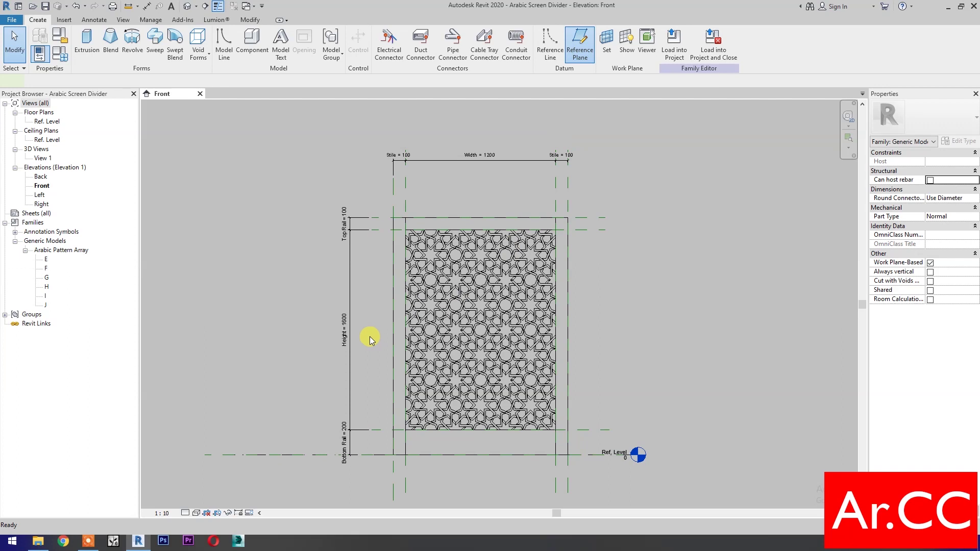
{"action": "left_click", "coordinate": [593, 332]}
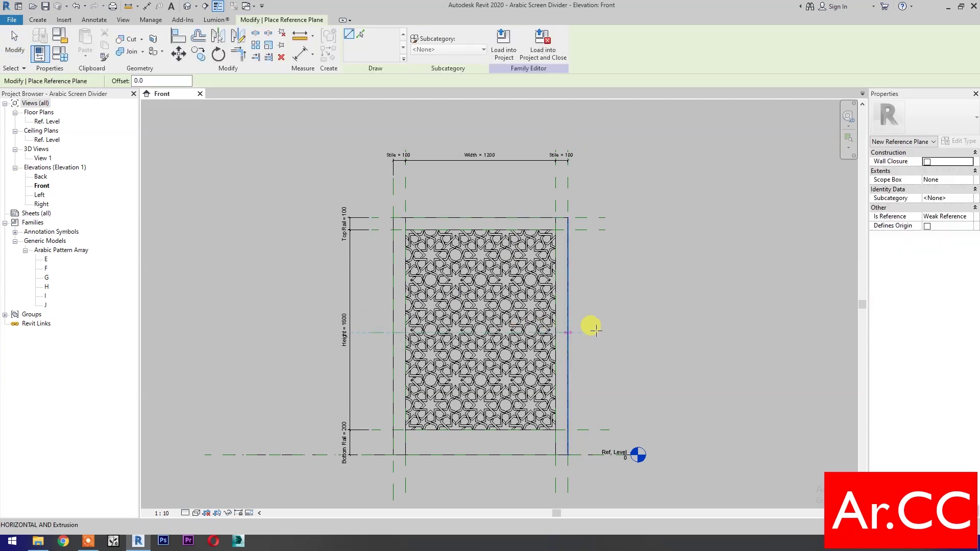
Step: Dimension Ref. Level, the new horizontal reference plane and the top frame plane in one chain, and make the segments equal
{"action": "key", "text": "d"}
{"action": "key", "text": "i"}
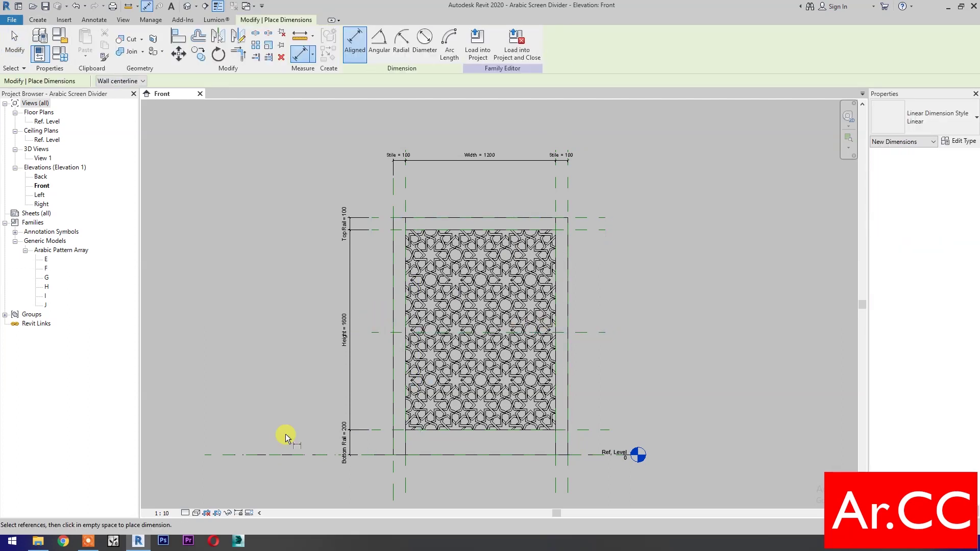
{"action": "left_click", "coordinate": [252, 456]}
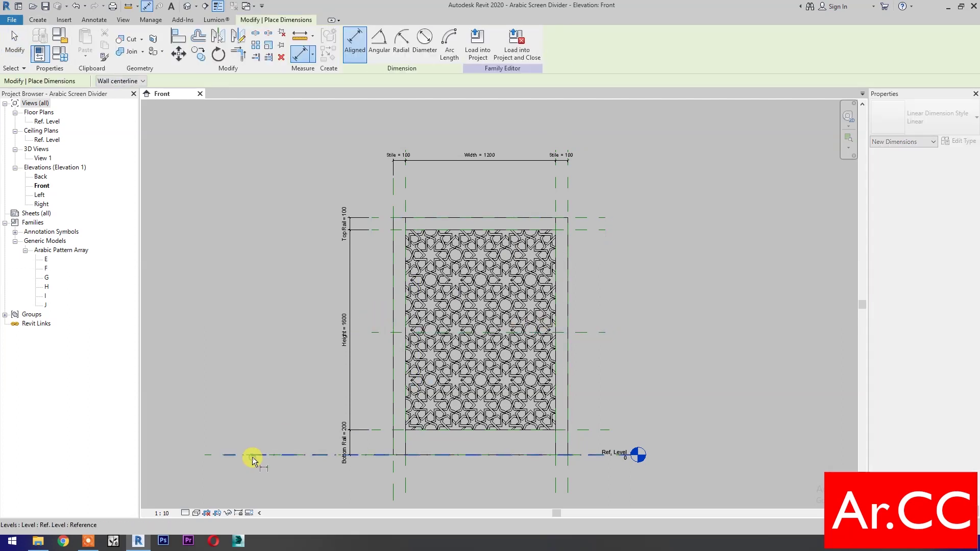
{"action": "left_click", "coordinate": [374, 334]}
{"action": "left_click", "coordinate": [381, 218]}
{"action": "left_click", "coordinate": [362, 263]}
{"action": "left_click", "coordinate": [377, 338]}
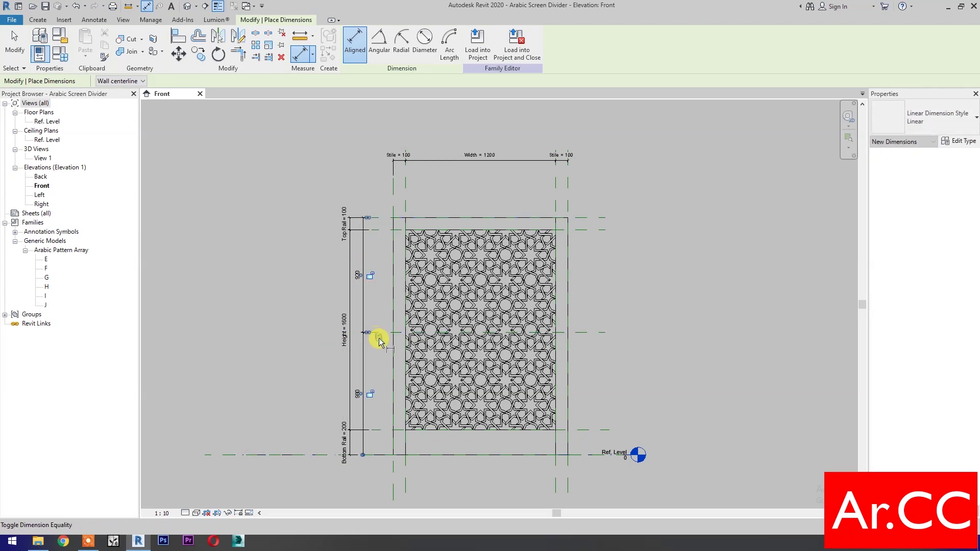
{"action": "key", "text": "Escape"}
{"action": "key", "text": "Escape"}
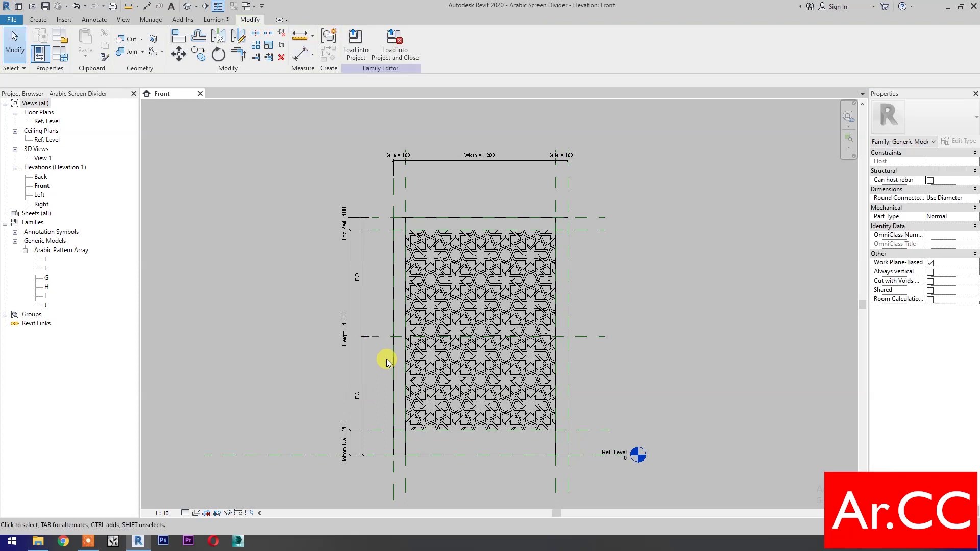
Step: Dimension the divider's overall height from Ref. Level to the top frame plane, placed outside the existing height dimensions
{"action": "key", "text": "d"}
{"action": "key", "text": "i"}
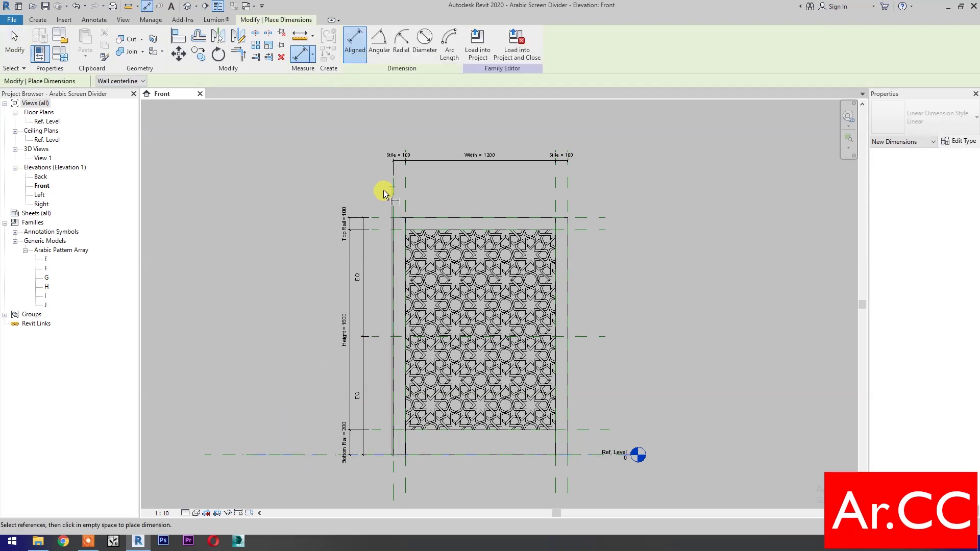
{"action": "left_click", "coordinate": [376, 217]}
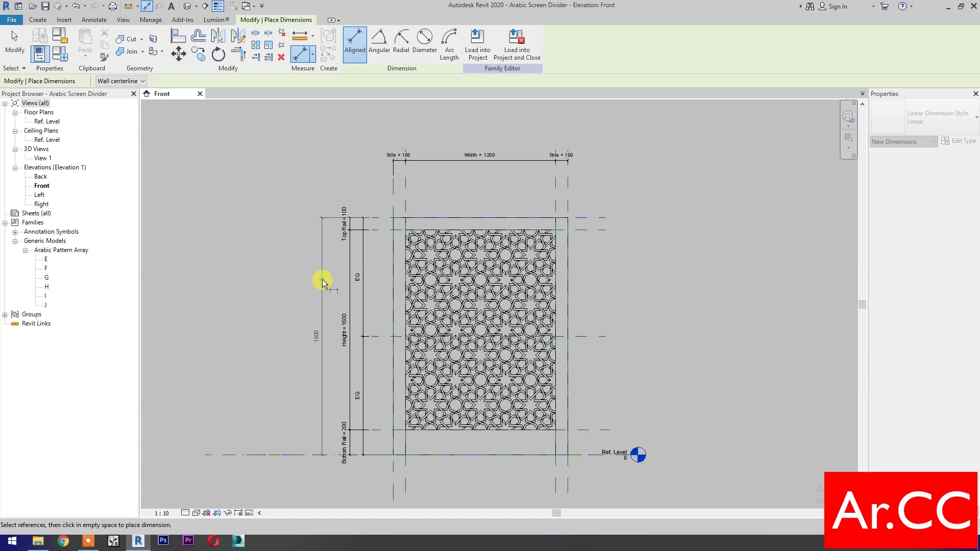
{"action": "left_click", "coordinate": [322, 279]}
{"action": "key", "text": "Escape"}
{"action": "key", "text": "Escape"}
Step: Label the overall height dimension with a new instance reporting parameter named Door Panel Height
{"action": "left_click", "coordinate": [323, 276]}
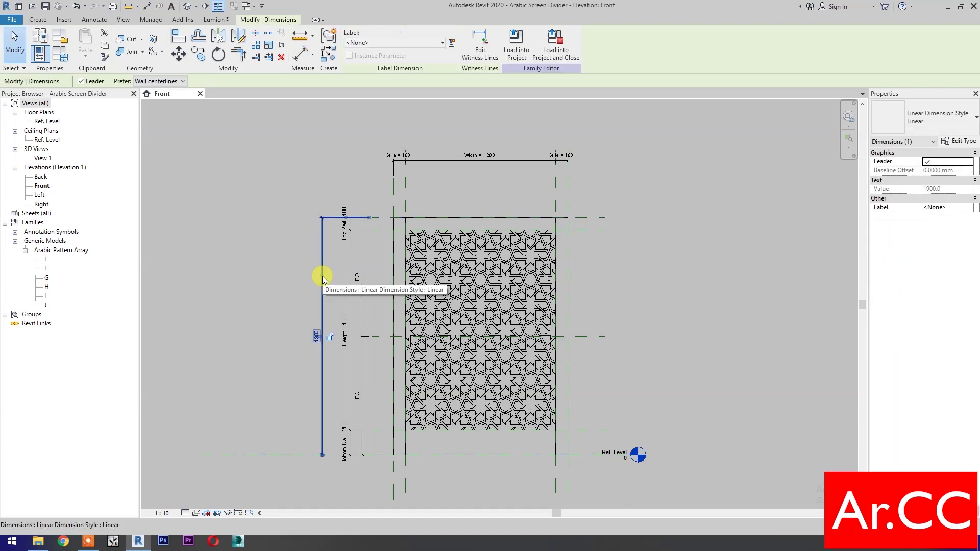
{"action": "left_click", "coordinate": [452, 44]}
{"action": "type", "text": "Door Panel Height"}
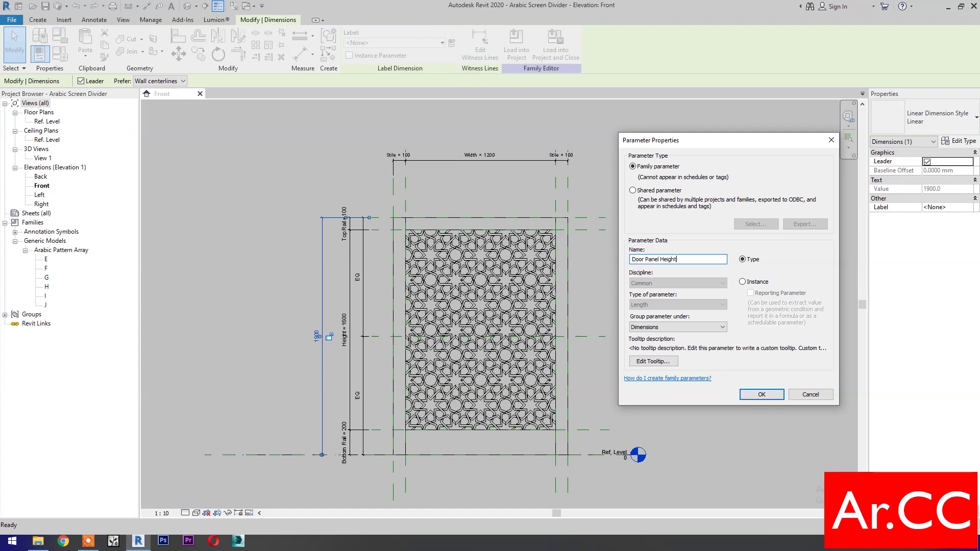
{"action": "left_click", "coordinate": [757, 287]}
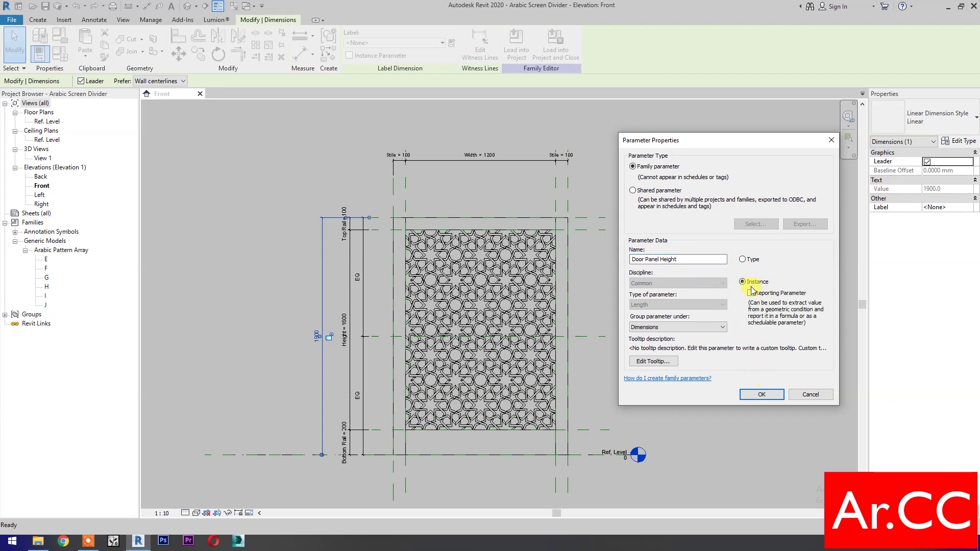
{"action": "left_click", "coordinate": [761, 394]}
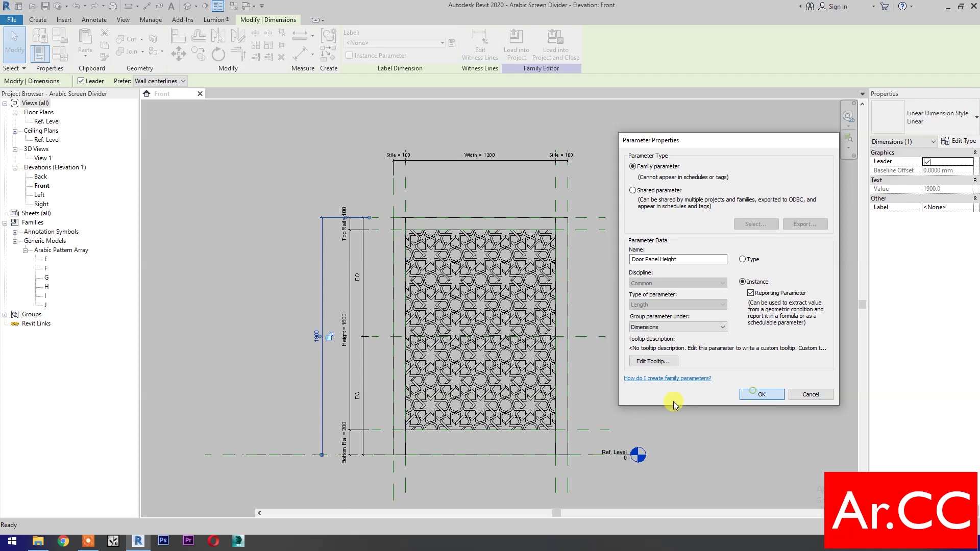
{"action": "left_click", "coordinate": [669, 401]}
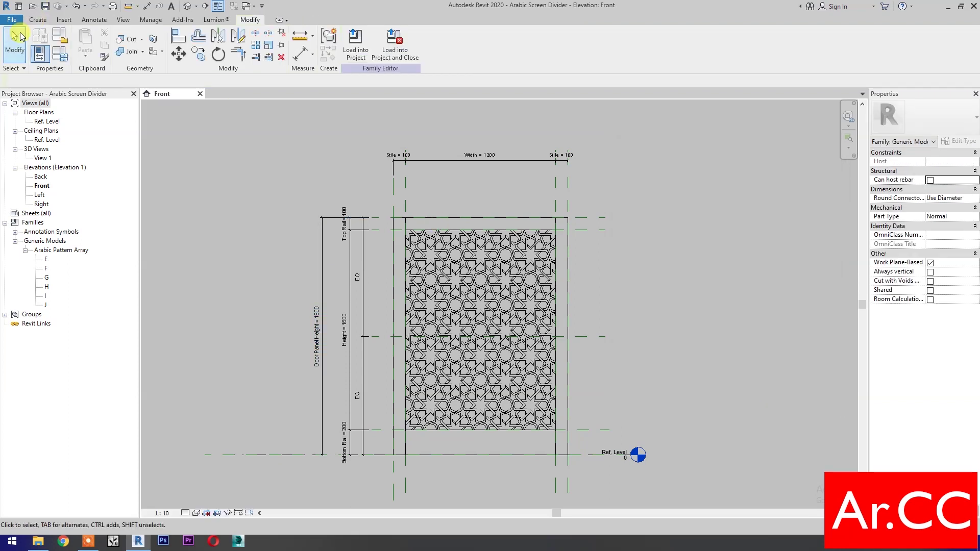
Step: Draw a vertical reference line through the divider about 677 mm from its left outer plane, extending past both rails
{"action": "left_click", "coordinate": [37, 20]}
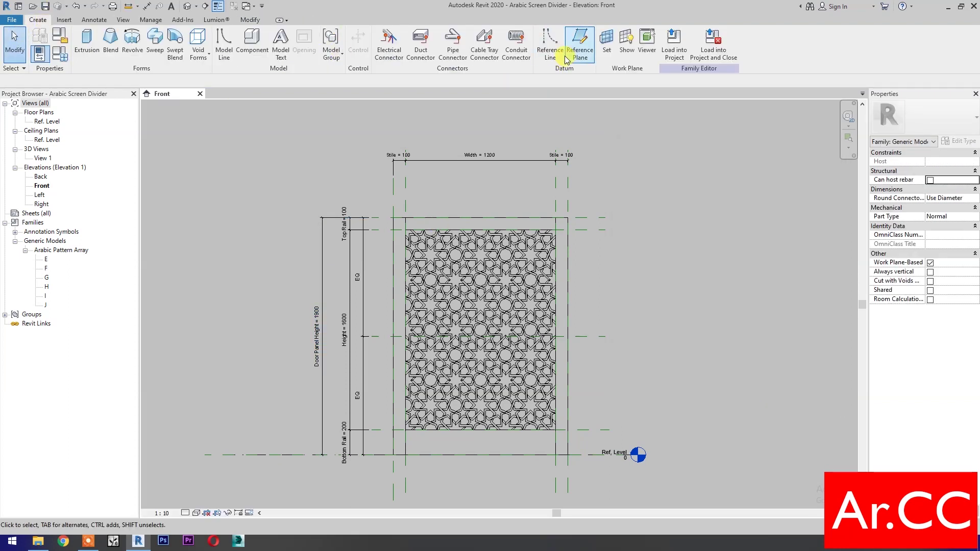
{"action": "left_click", "coordinate": [553, 51]}
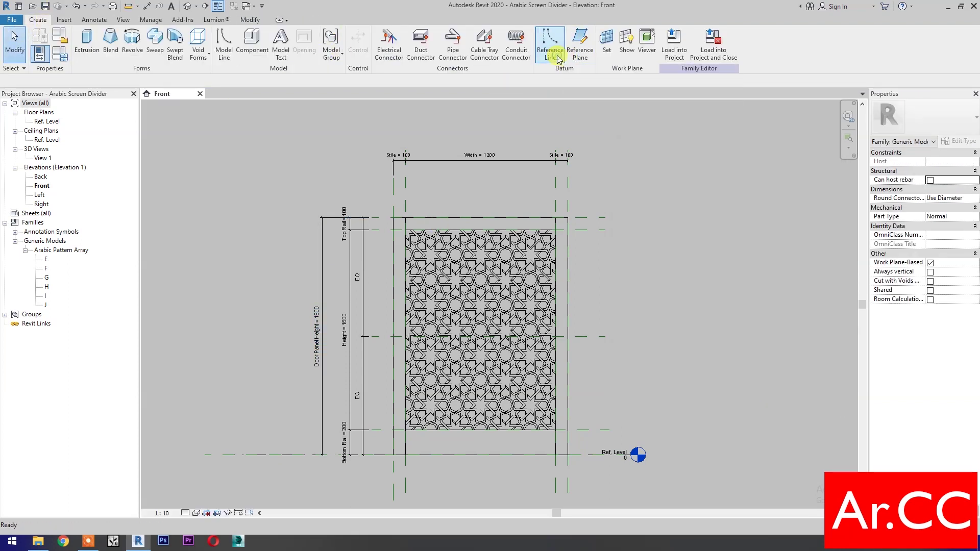
{"action": "left_click", "coordinate": [478, 473]}
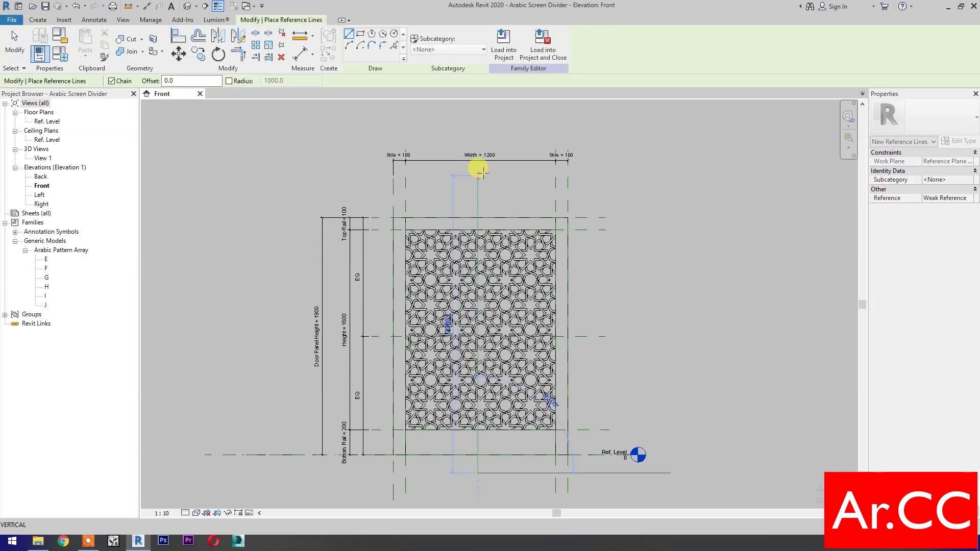
{"action": "left_click", "coordinate": [483, 172]}
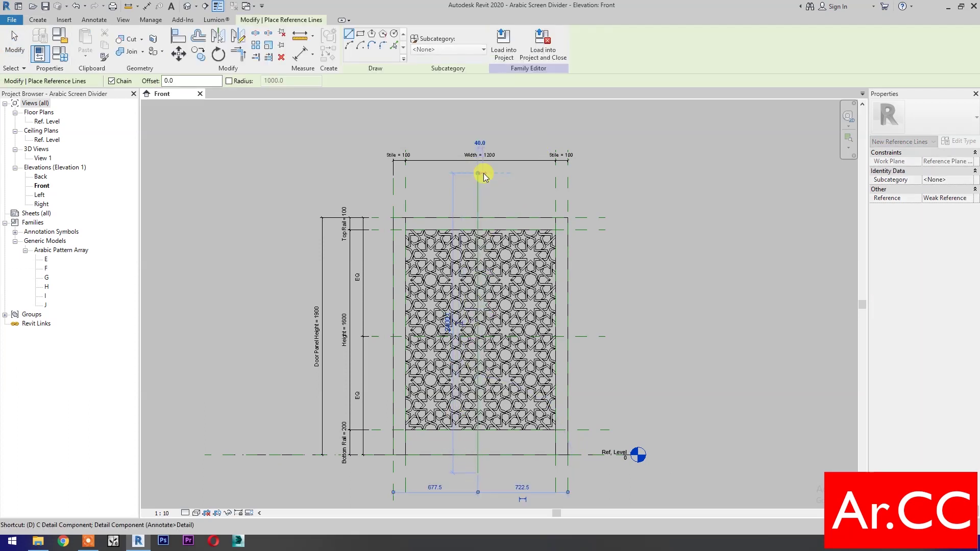
Step: Dimension the left outer plane, the vertical reference line and the right outer plane in one chain, and make the segments equal
{"action": "key", "text": "d"}
{"action": "key", "text": "i"}
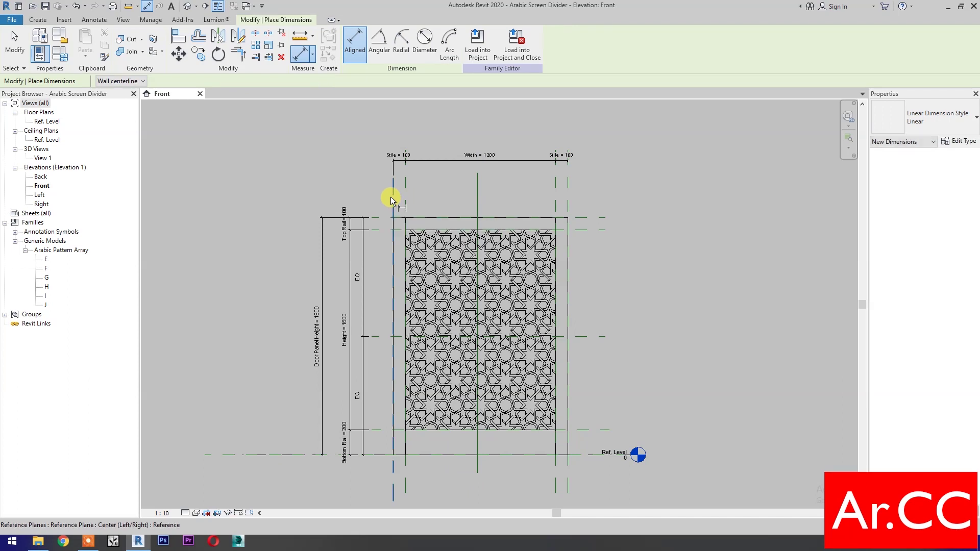
{"action": "left_click", "coordinate": [391, 197]}
{"action": "left_click", "coordinate": [477, 194]}
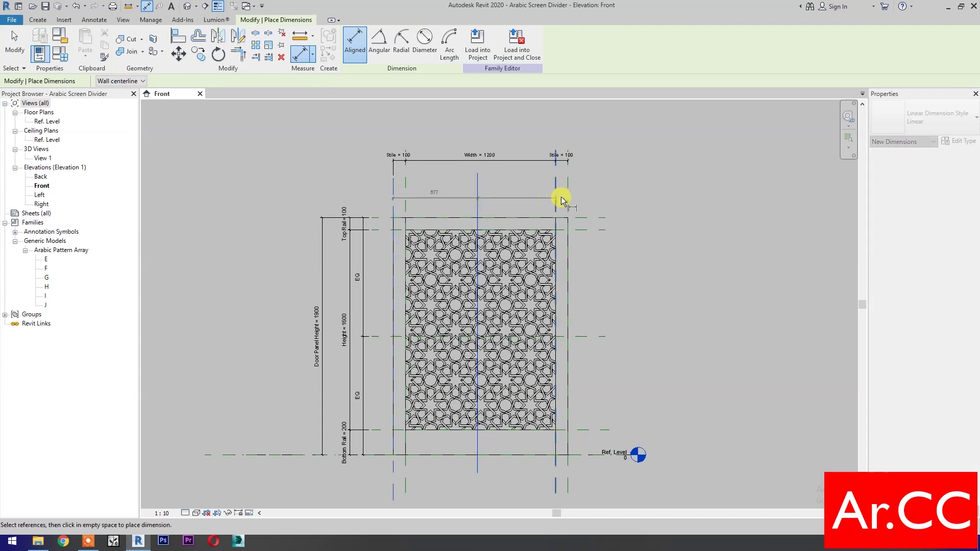
{"action": "left_click", "coordinate": [567, 194]}
{"action": "left_click", "coordinate": [648, 176]}
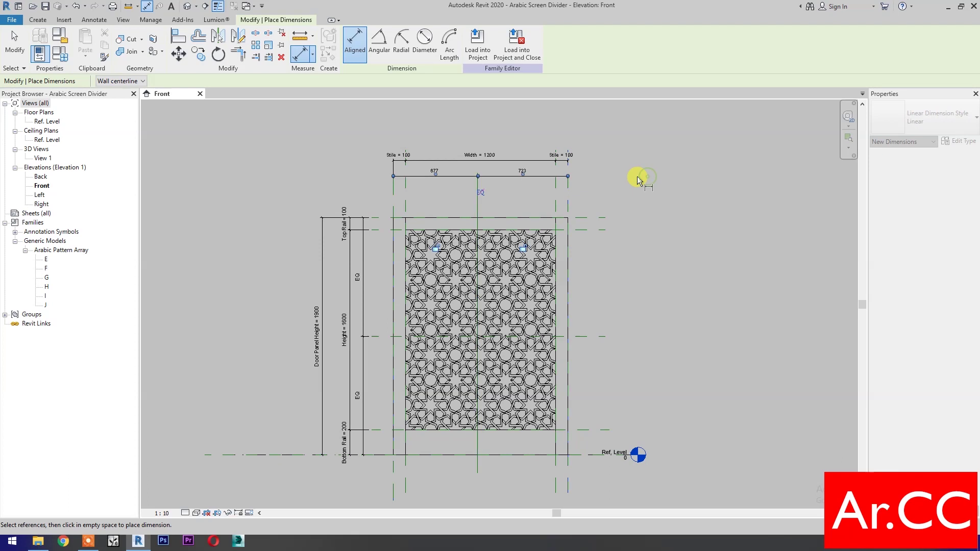
{"action": "left_click", "coordinate": [482, 191]}
{"action": "key", "text": "Escape"}
{"action": "key", "text": "Escape"}
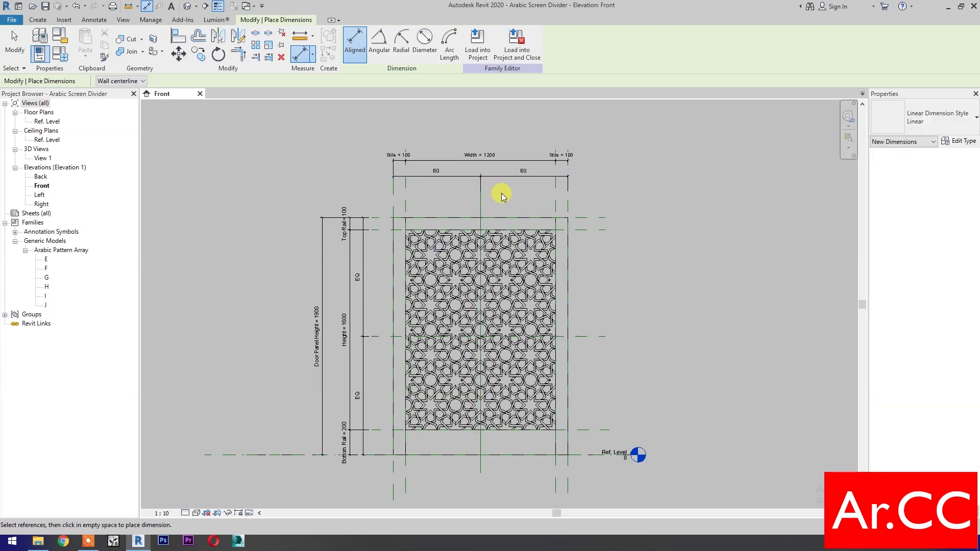
Step: Open the Ref. Level floor plan and load the Door Pull Bar Lockset family from the Desktop
{"action": "double_click", "coordinate": [42, 120]}
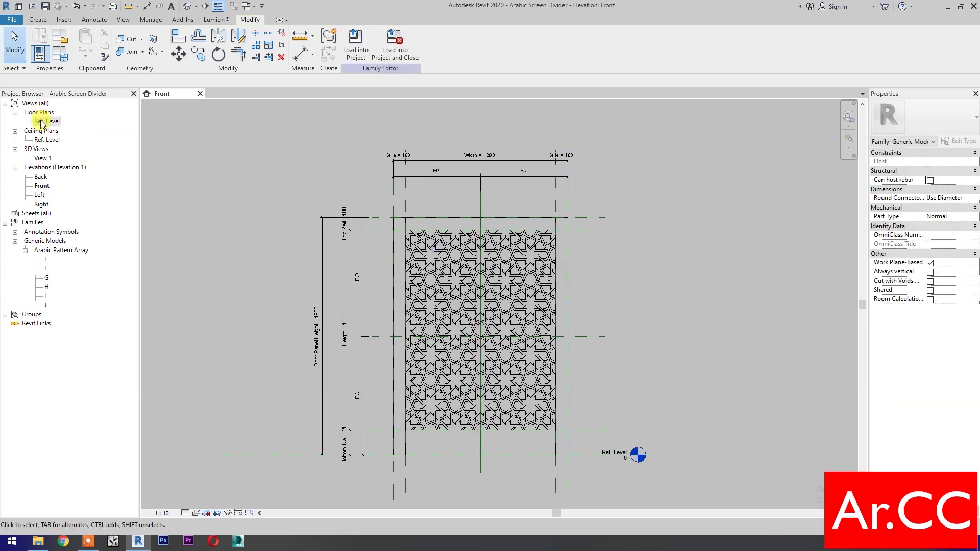
{"action": "scroll", "coordinate": [576, 319], "scroll_direction": "up", "scroll_amount": 3}
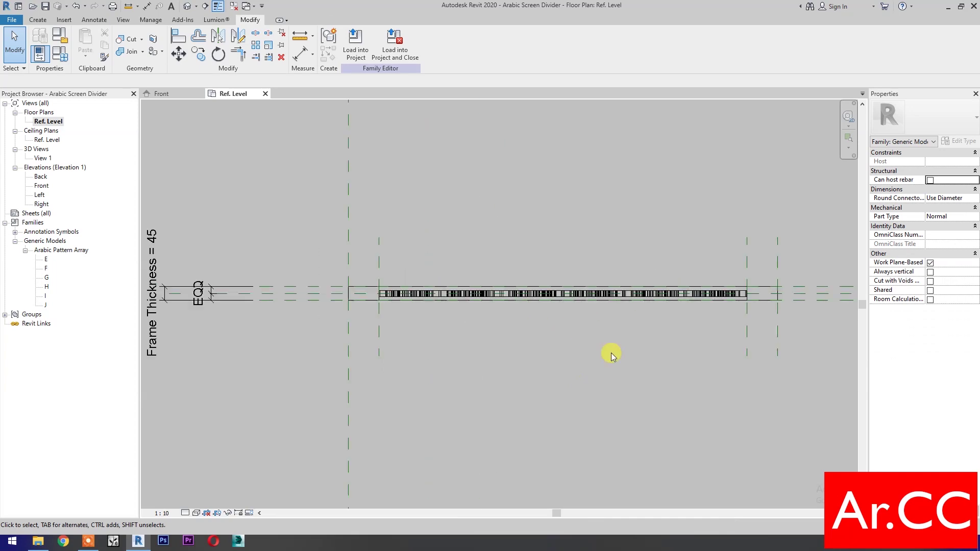
{"action": "left_click", "coordinate": [48, 20]}
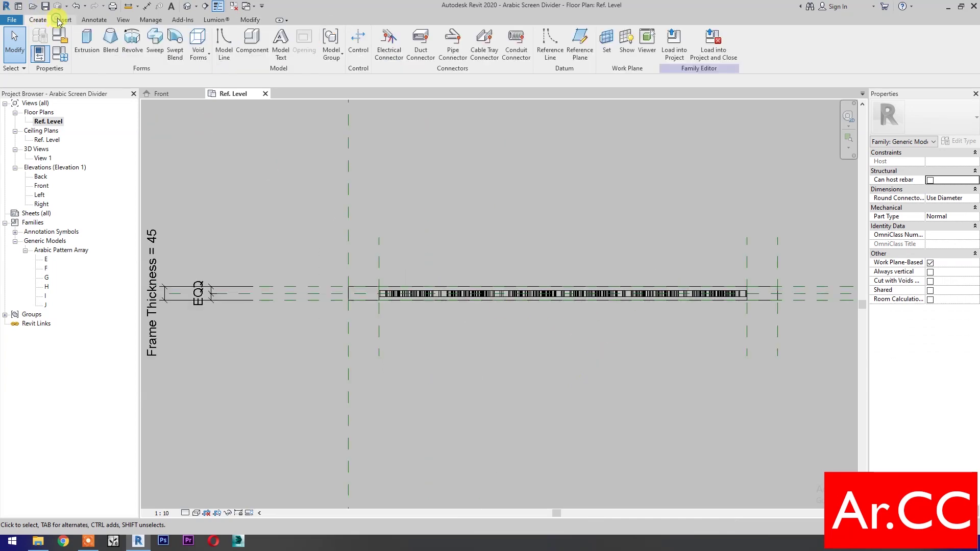
{"action": "left_click", "coordinate": [62, 20]}
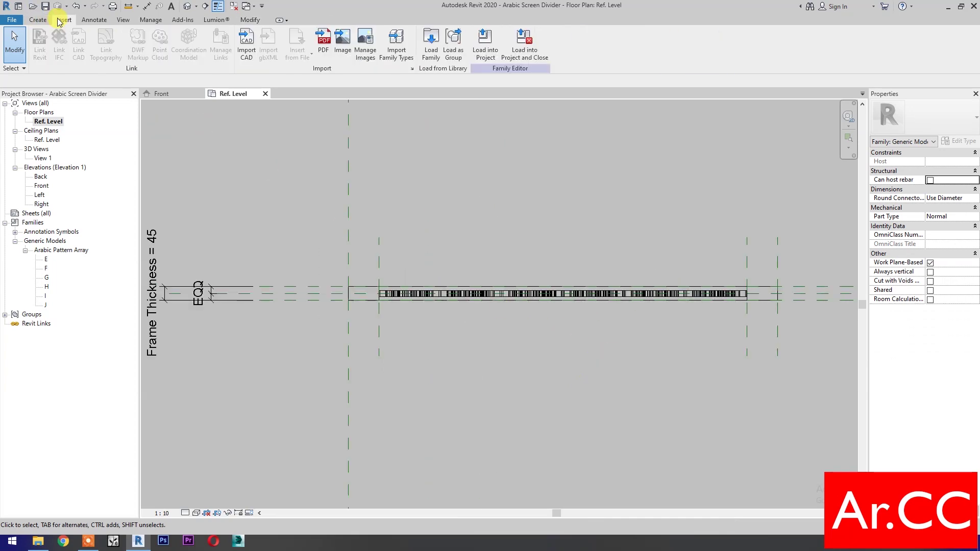
{"action": "left_click", "coordinate": [431, 45]}
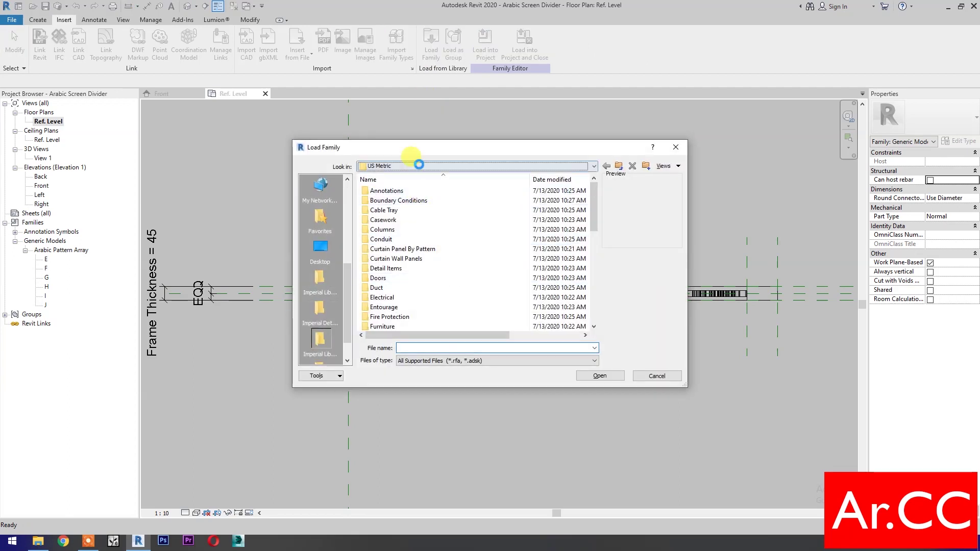
{"action": "left_click", "coordinate": [419, 166]}
{"action": "left_click", "coordinate": [409, 177]}
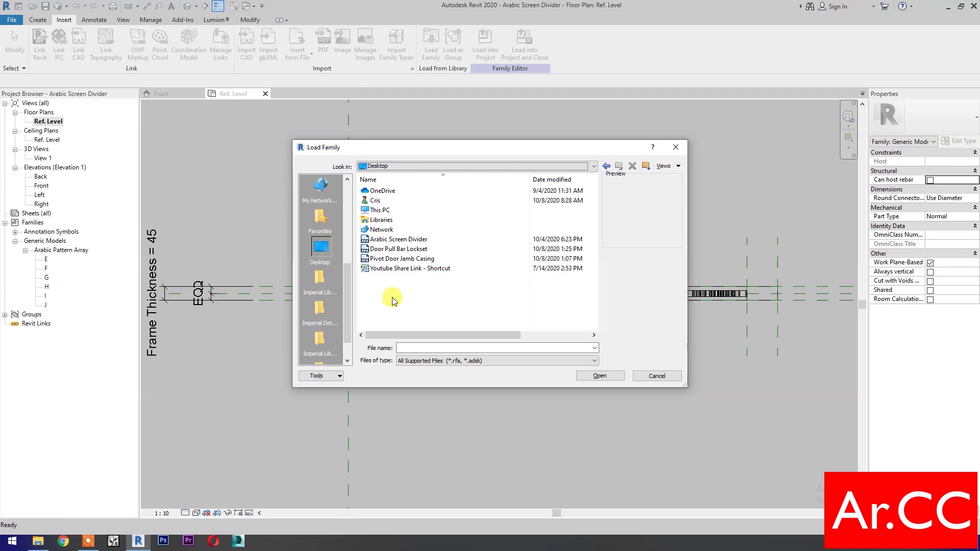
{"action": "left_click", "coordinate": [398, 250]}
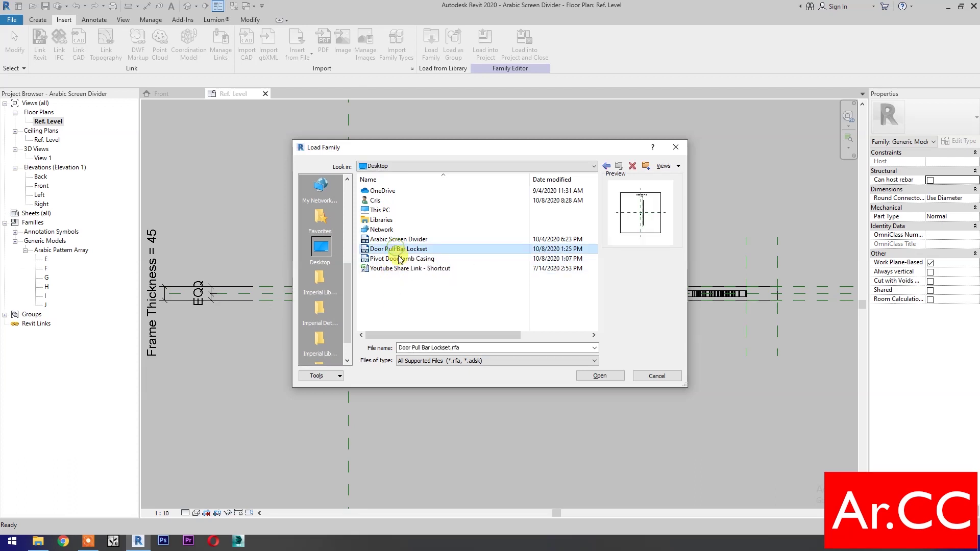
{"action": "left_click", "coordinate": [600, 377]}
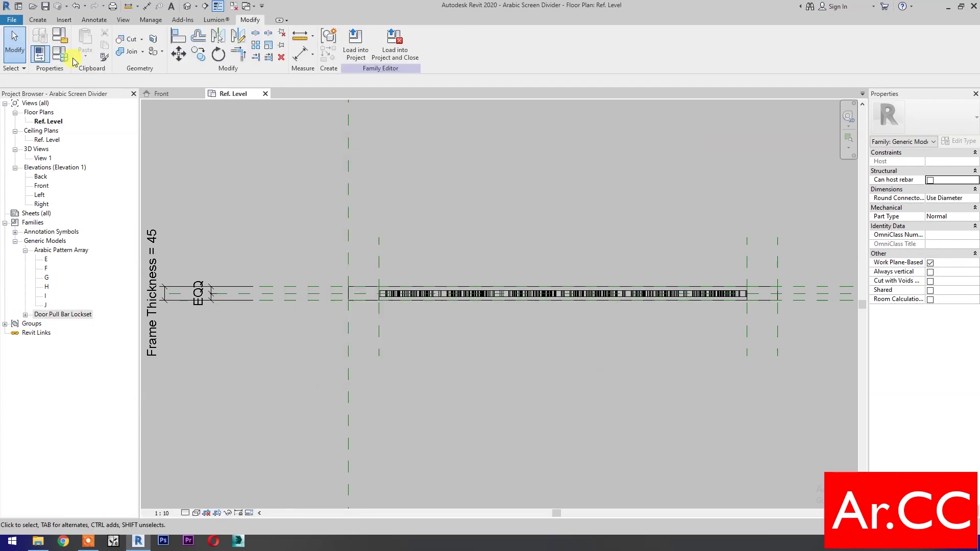
Step: Draw a short vertical reference plane across the left stile in plan, about 53 mm from the frame's outer plane
{"action": "left_click", "coordinate": [38, 20]}
{"action": "left_click", "coordinate": [579, 45]}
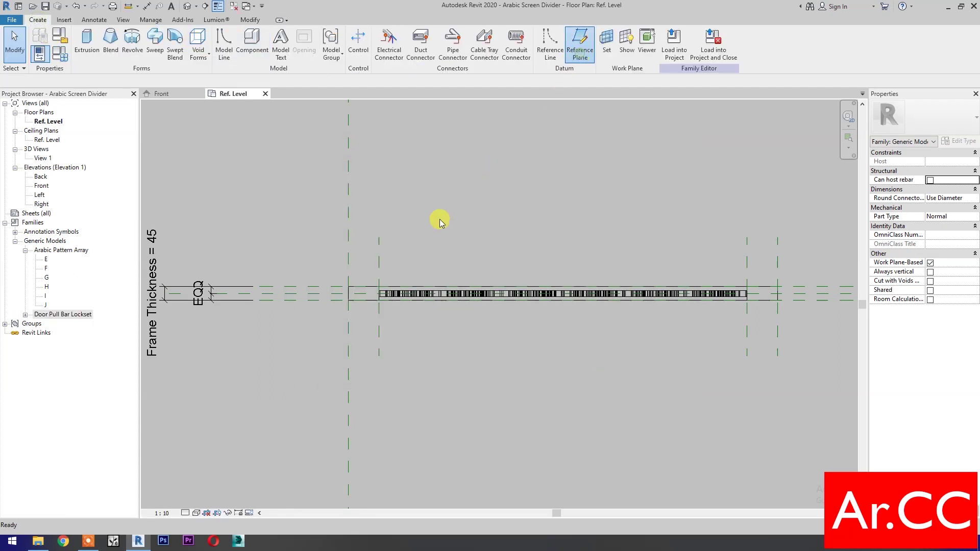
{"action": "left_click", "coordinate": [365, 253]}
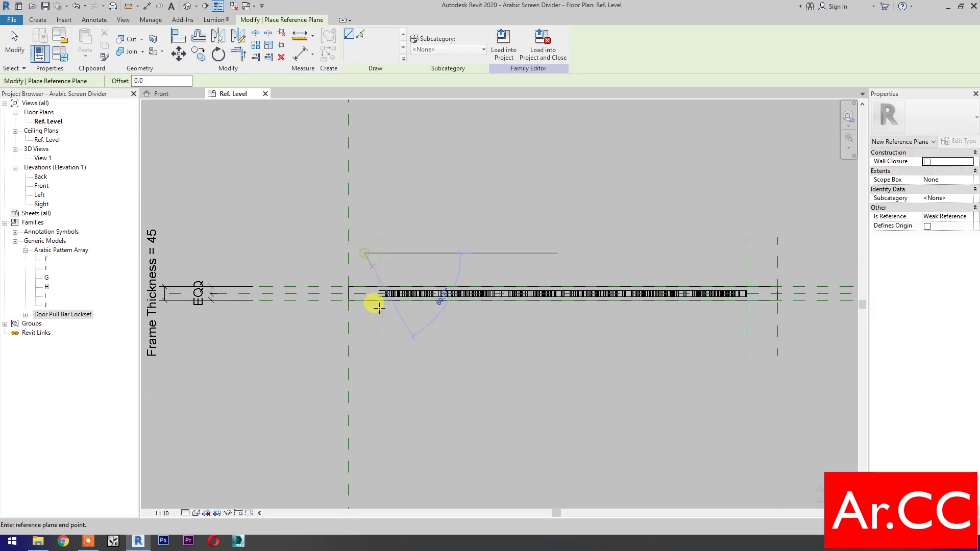
{"action": "left_click", "coordinate": [366, 325]}
Step: Dimension the distance from the left outer plane to the new reference plane in the stile, placed above the frame
{"action": "key", "text": "d"}
{"action": "key", "text": "i"}
{"action": "left_click", "coordinate": [351, 274]}
{"action": "left_click", "coordinate": [365, 267]}
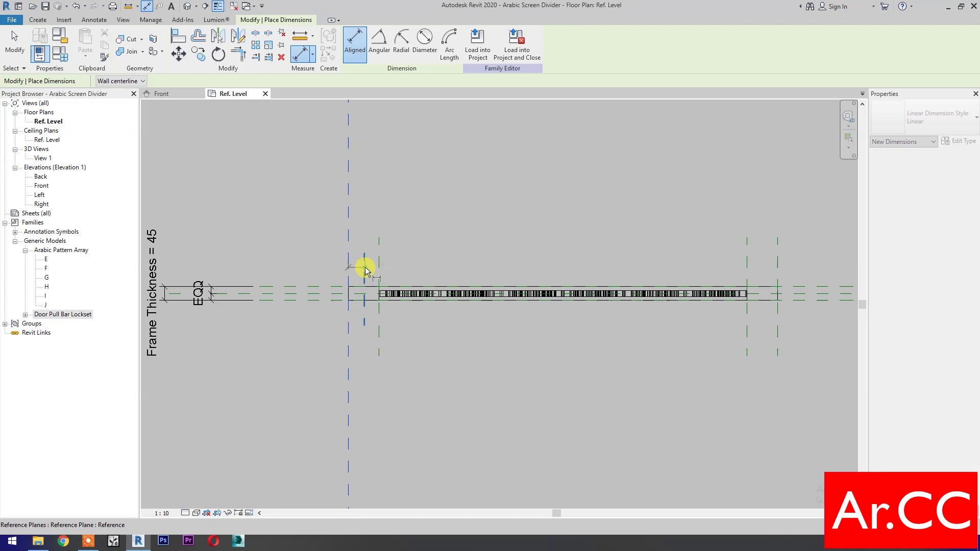
{"action": "left_click", "coordinate": [364, 180]}
{"action": "key", "text": "Escape"}
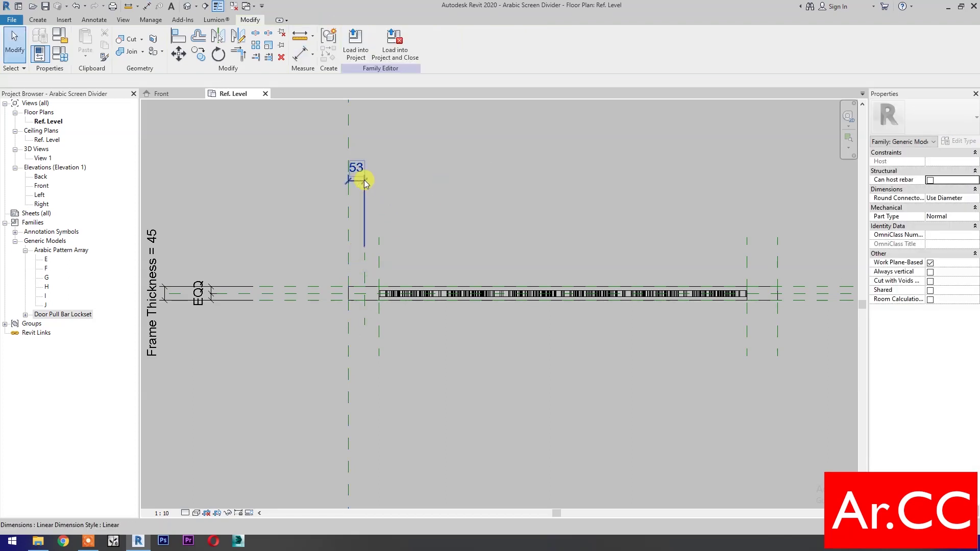
Step: Label the stile reference plane's dimension with a new type parameter named Lockset Offset and set it to 50 mm
{"action": "left_click", "coordinate": [452, 42]}
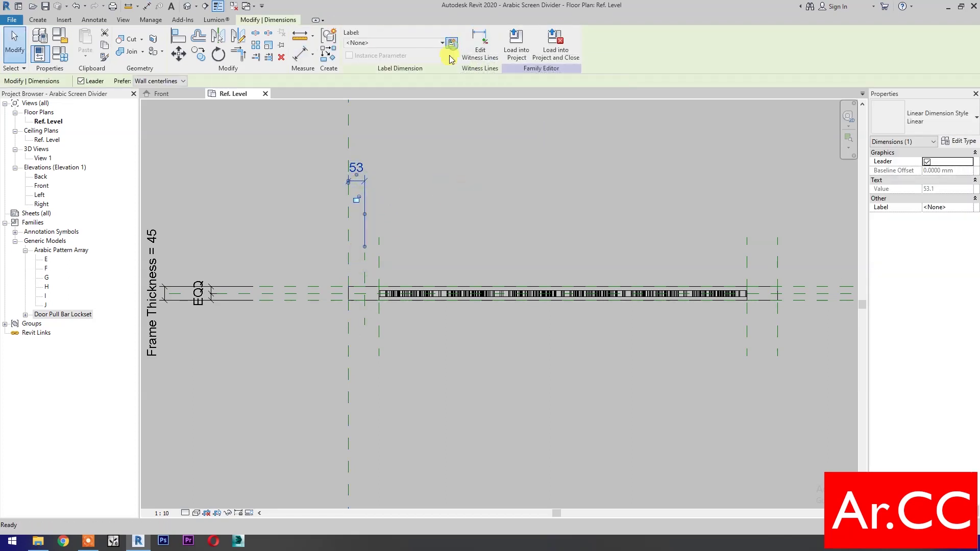
{"action": "type", "text": "Lockset Offset"}
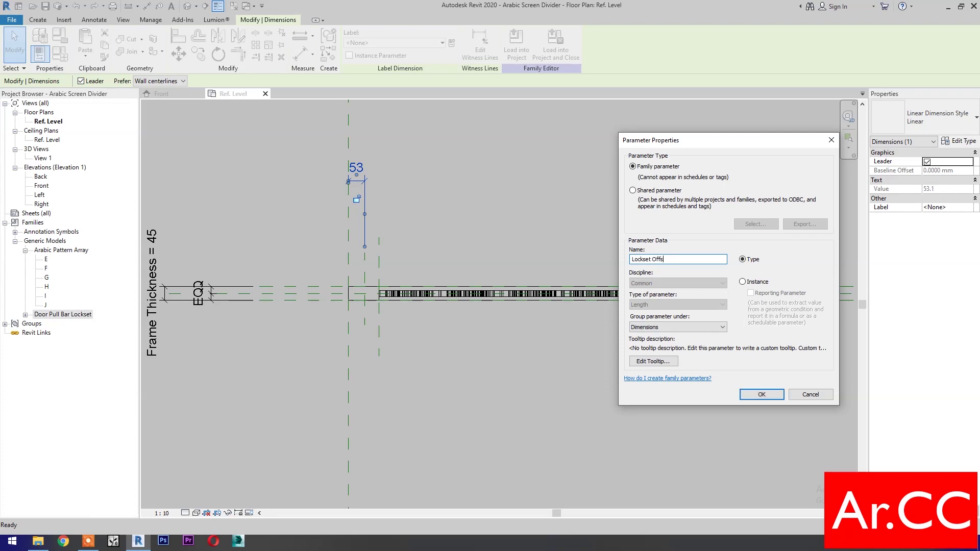
{"action": "left_click", "coordinate": [750, 396]}
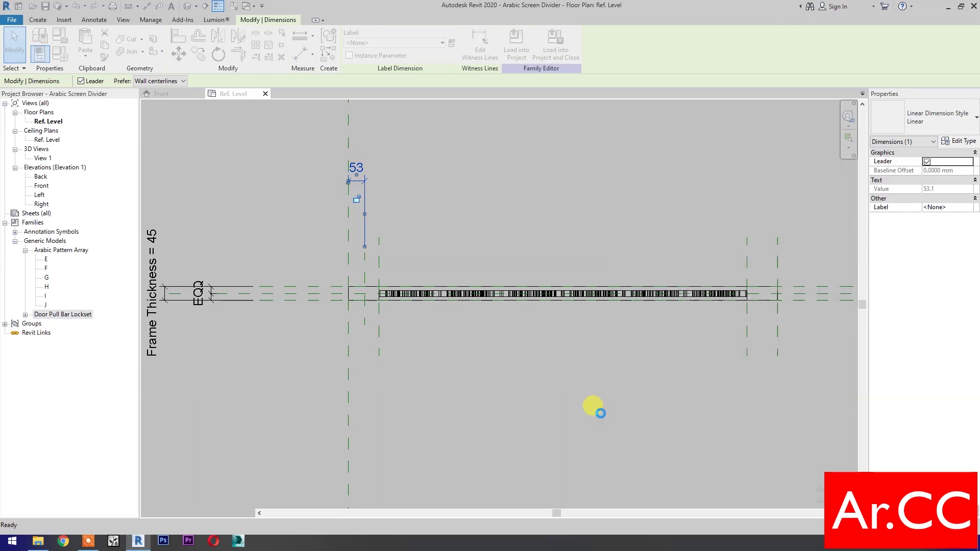
{"action": "left_click", "coordinate": [362, 275]}
{"action": "left_click", "coordinate": [357, 172]}
{"action": "type", "text": "50"}
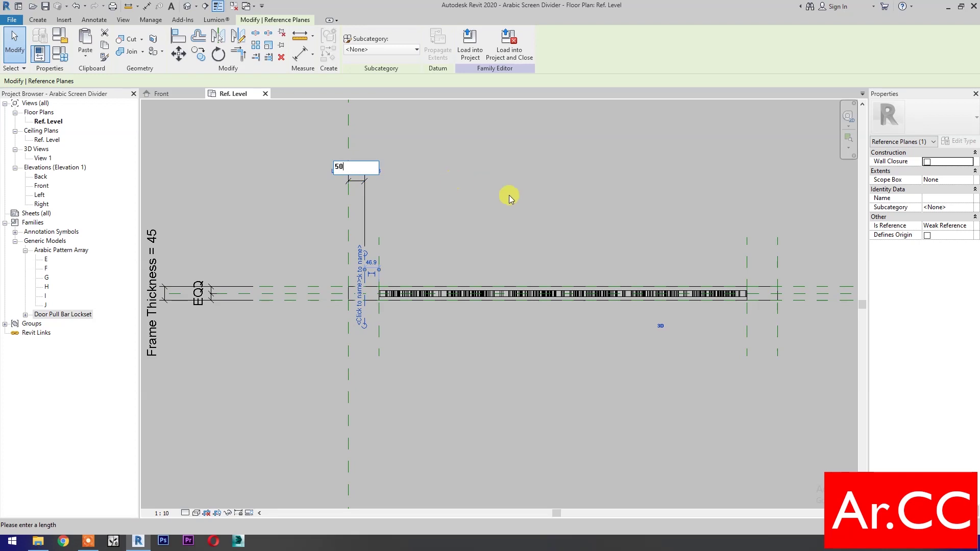
{"action": "left_click", "coordinate": [510, 196]}
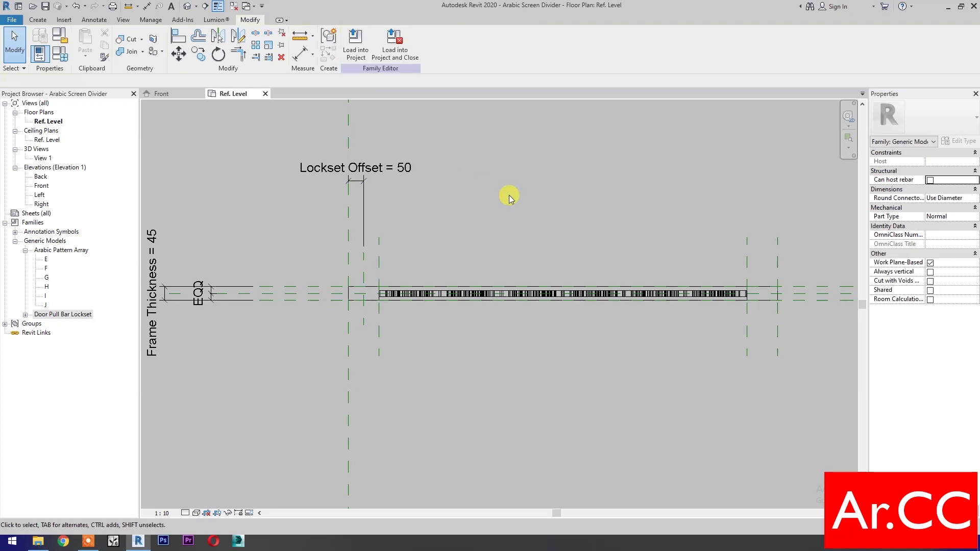
Step: Place a Pull Bar type of the Door Pull Bar Lockset family on the frame's central horizontal reference plane, just outside the left stile
{"action": "left_click", "coordinate": [26, 316]}
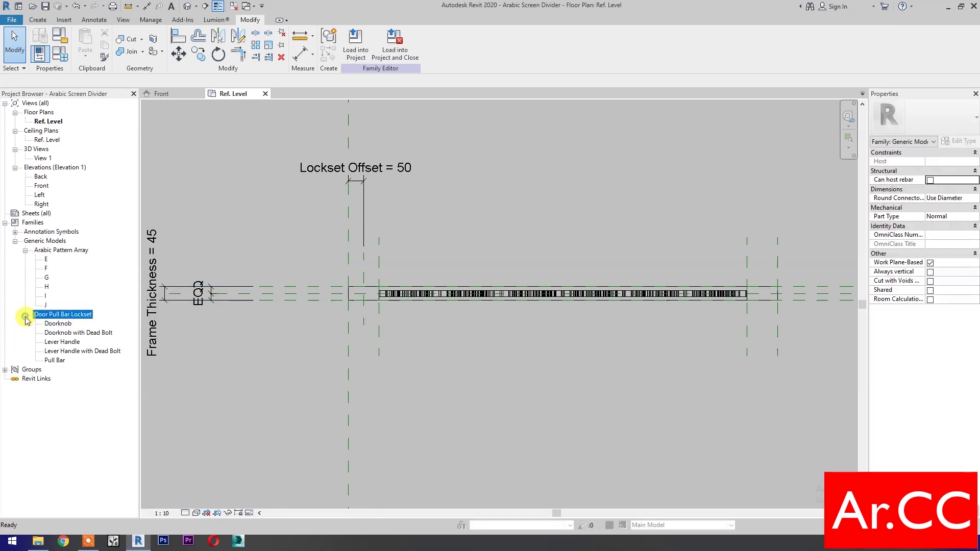
{"action": "left_click_drag", "start_coordinate": [55, 361], "coordinate": [405, 285]}
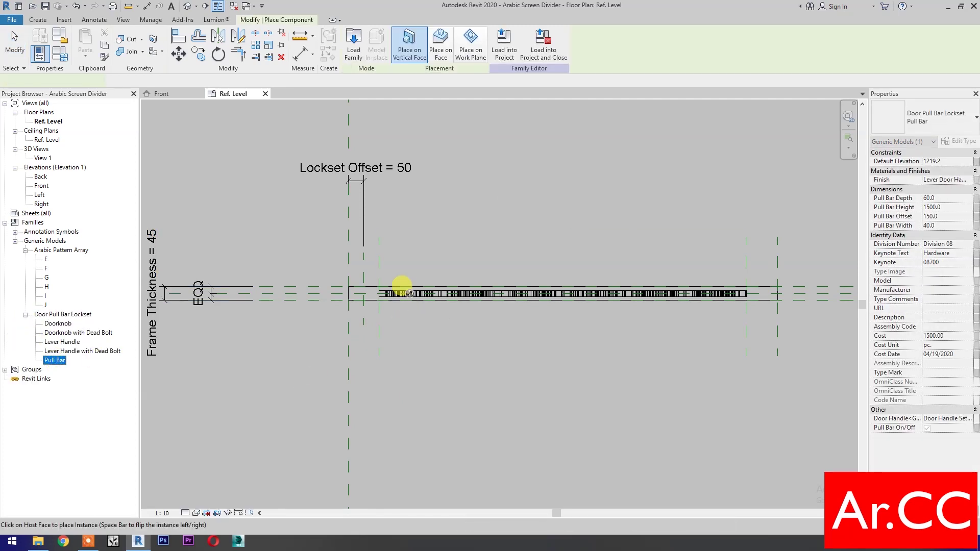
{"action": "left_click", "coordinate": [329, 293]}
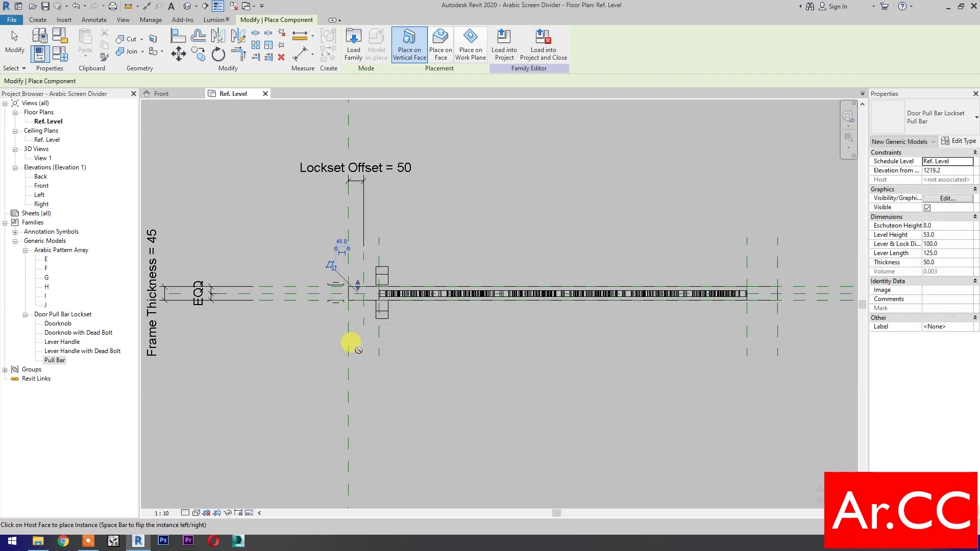
{"action": "key", "text": "Escape"}
{"action": "key", "text": "Escape"}
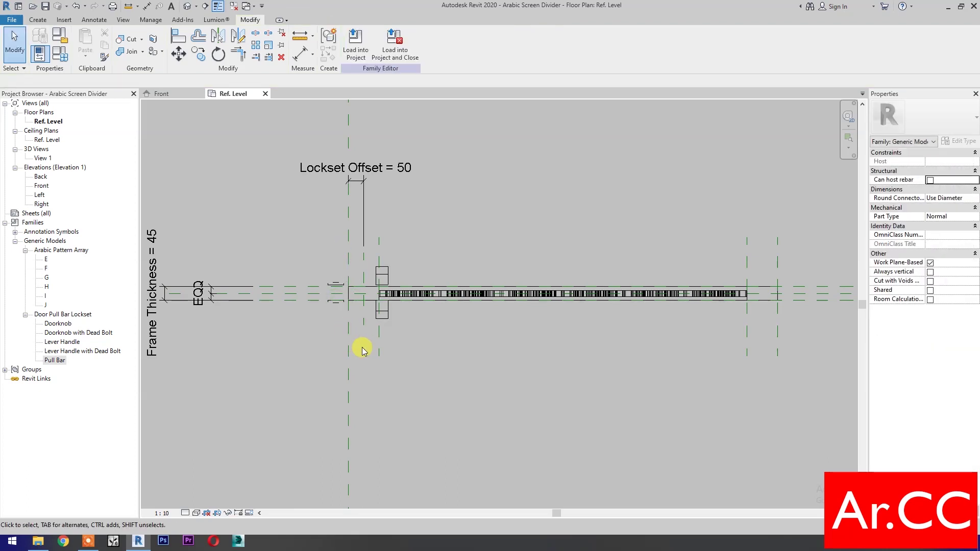
Step: Align the lockset's centre to the Lockset Offset reference plane in the left stile and lock the alignment
{"action": "left_click", "coordinate": [177, 36]}
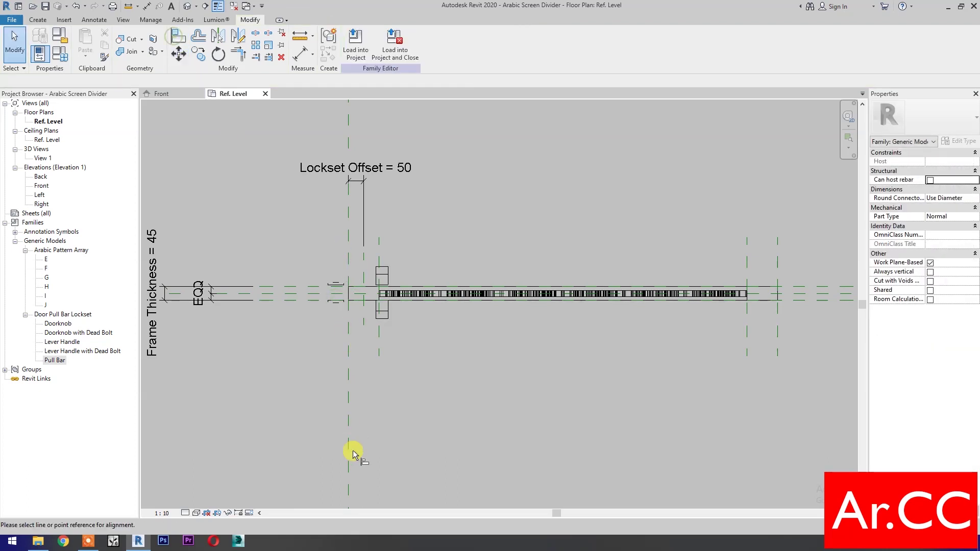
{"action": "left_click", "coordinate": [364, 320]}
{"action": "left_click", "coordinate": [338, 300]}
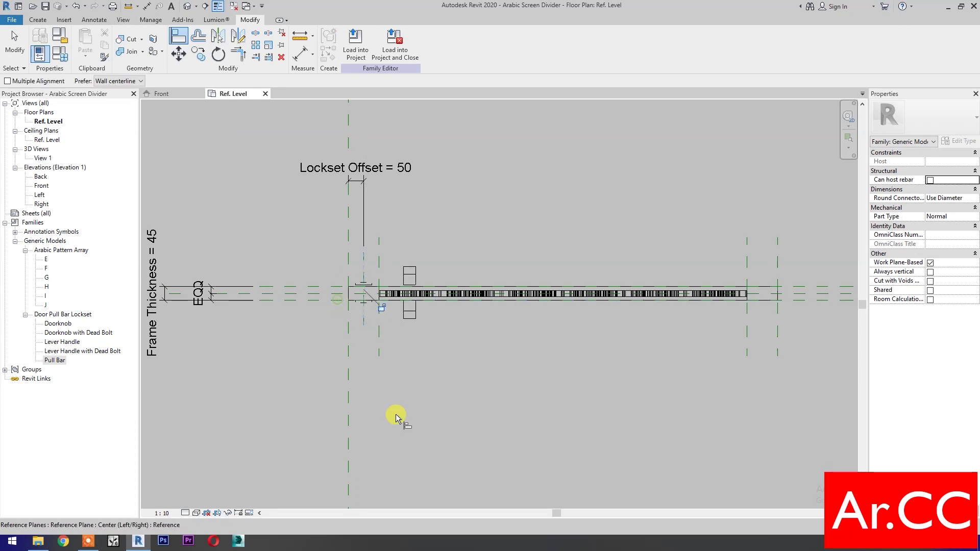
{"action": "left_click", "coordinate": [381, 307]}
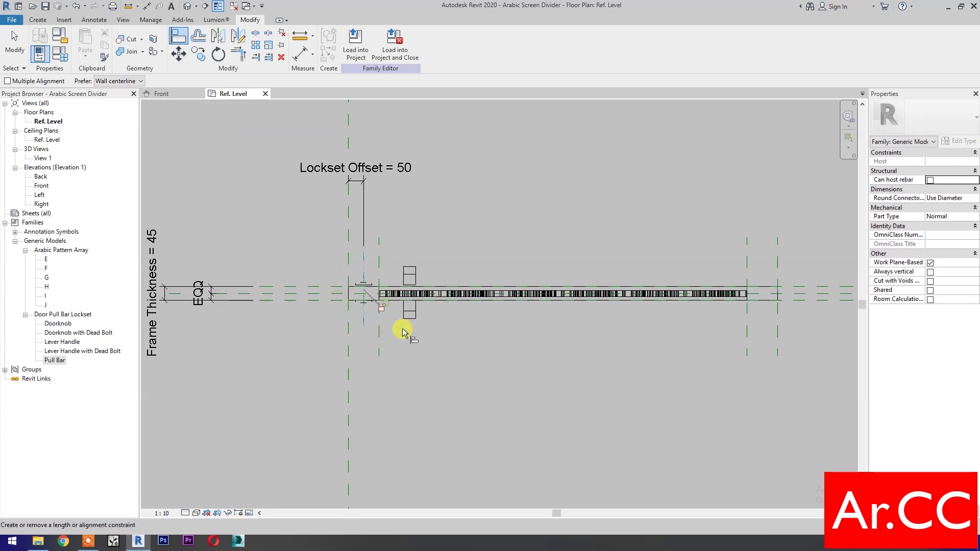
{"action": "key", "text": "Escape"}
{"action": "key", "text": "Escape"}
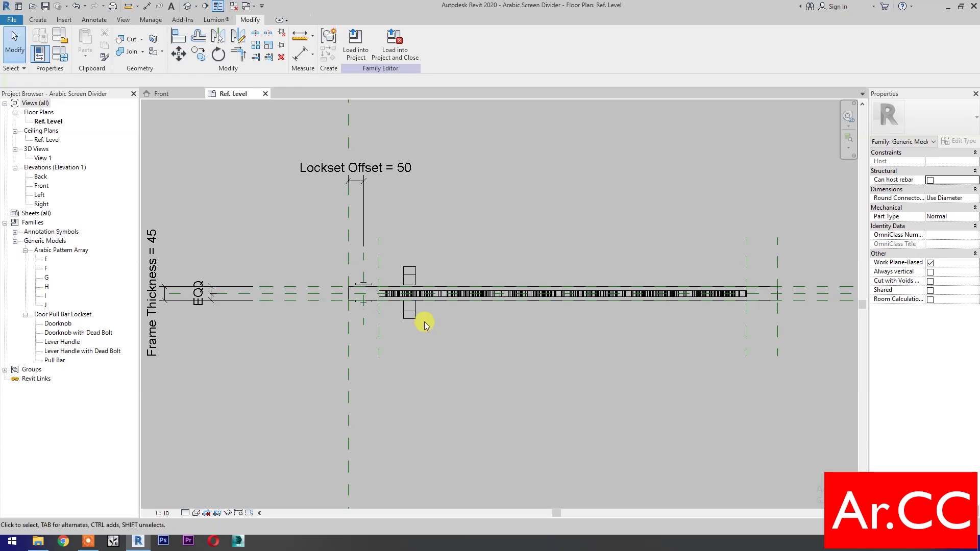
Step: Associate the lockset's Lever & Lock Distance with a new type parameter named Lockset Offset From Center
{"action": "left_click", "coordinate": [409, 313]}
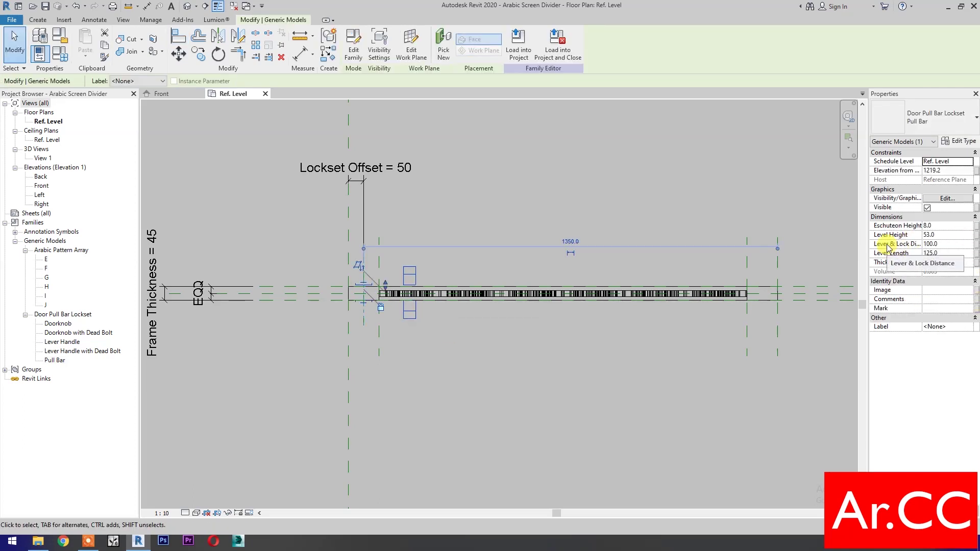
{"action": "left_click", "coordinate": [976, 248]}
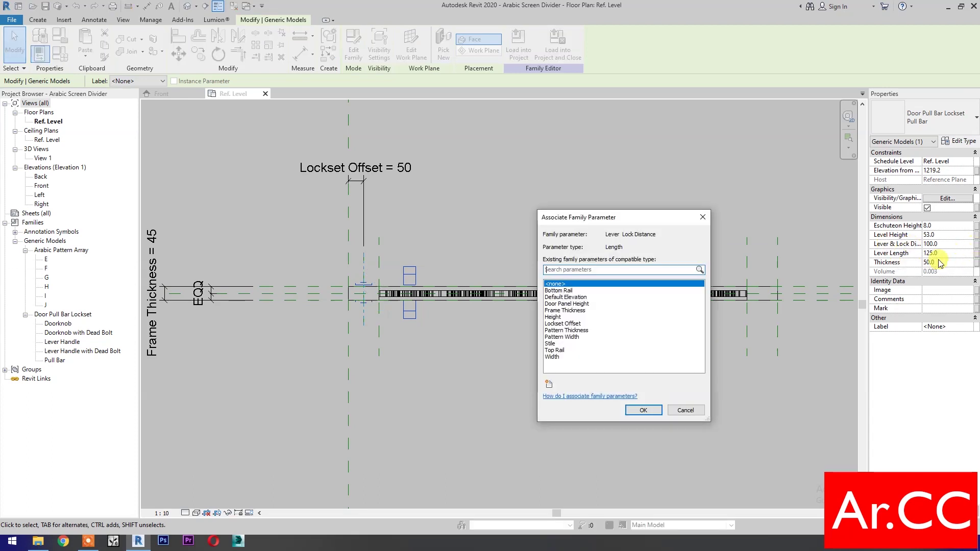
{"action": "left_click", "coordinate": [549, 384]}
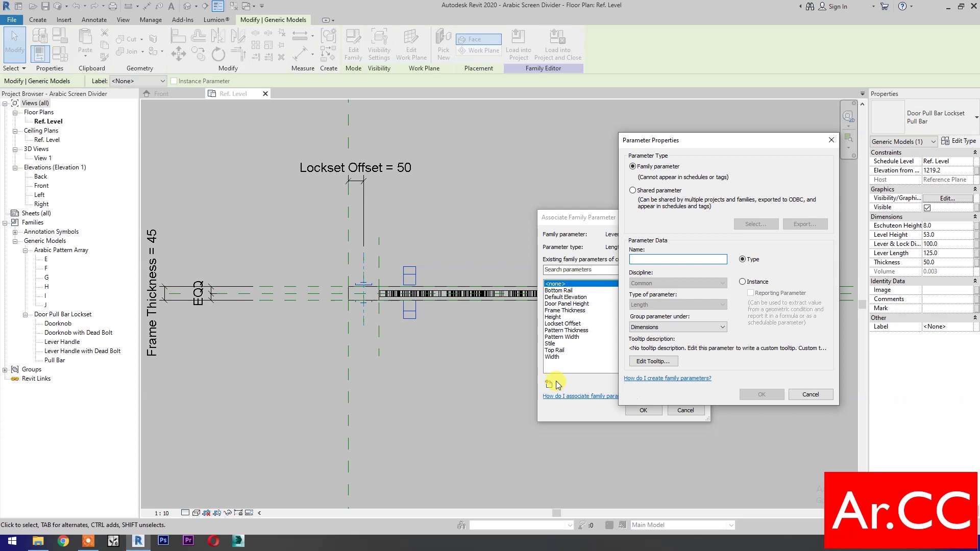
{"action": "type", "text": "Lockset Offset From Center"}
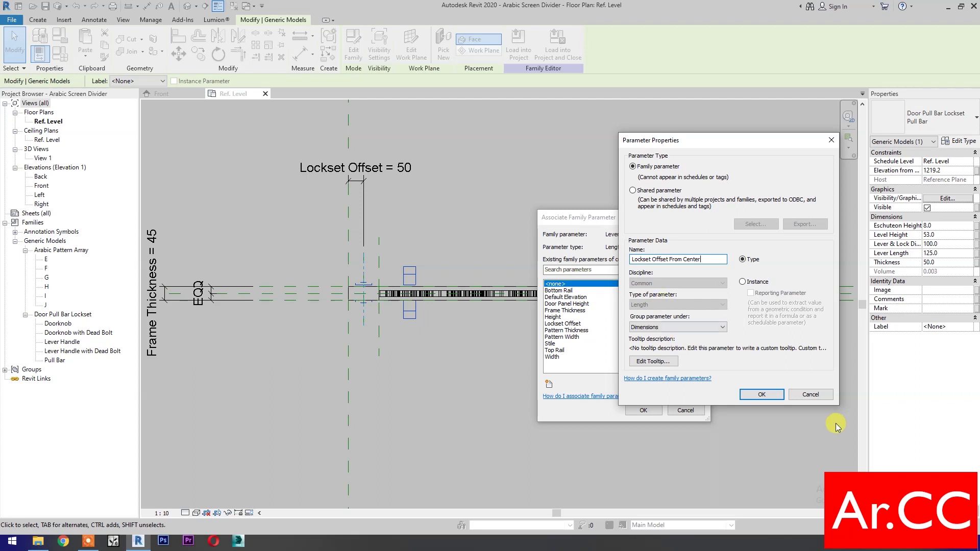
{"action": "left_click", "coordinate": [761, 394]}
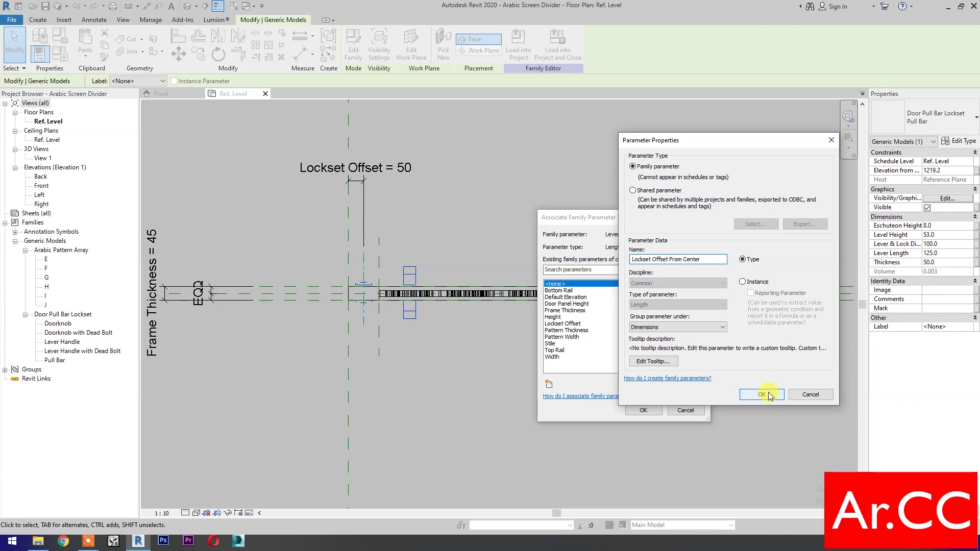
{"action": "left_click", "coordinate": [641, 411]}
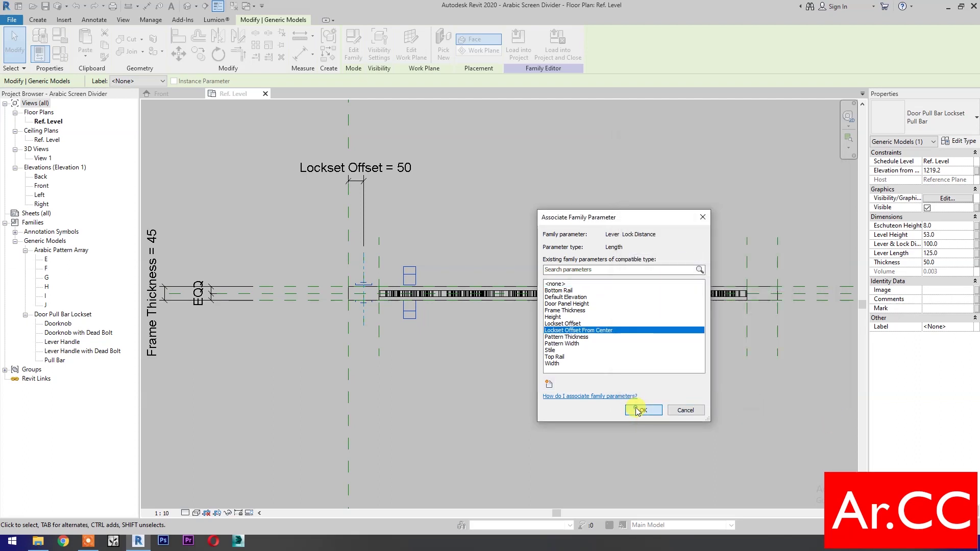
{"action": "left_click", "coordinate": [642, 411]}
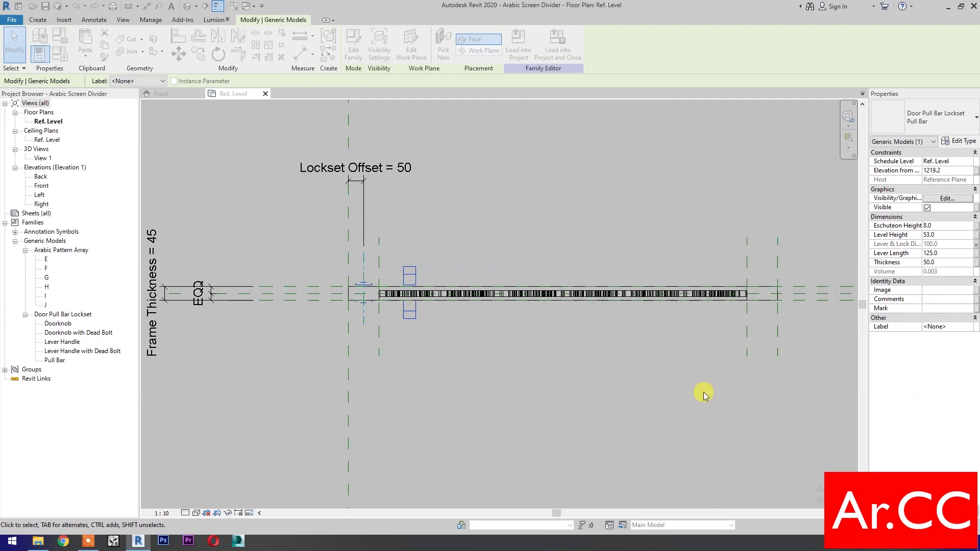
Step: Associate the lockset's Thickness with the existing Frame Thickness parameter
{"action": "left_click", "coordinate": [976, 264]}
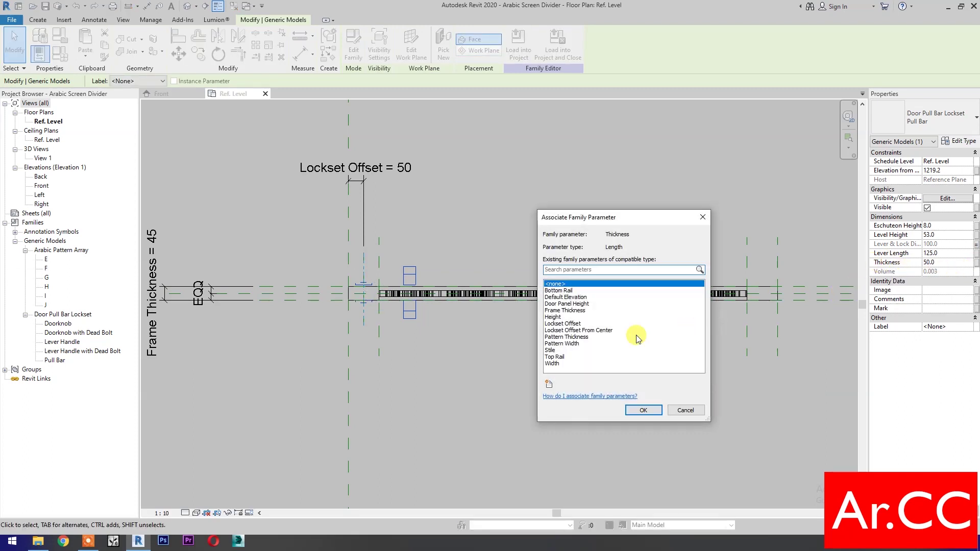
{"action": "left_click", "coordinate": [567, 311]}
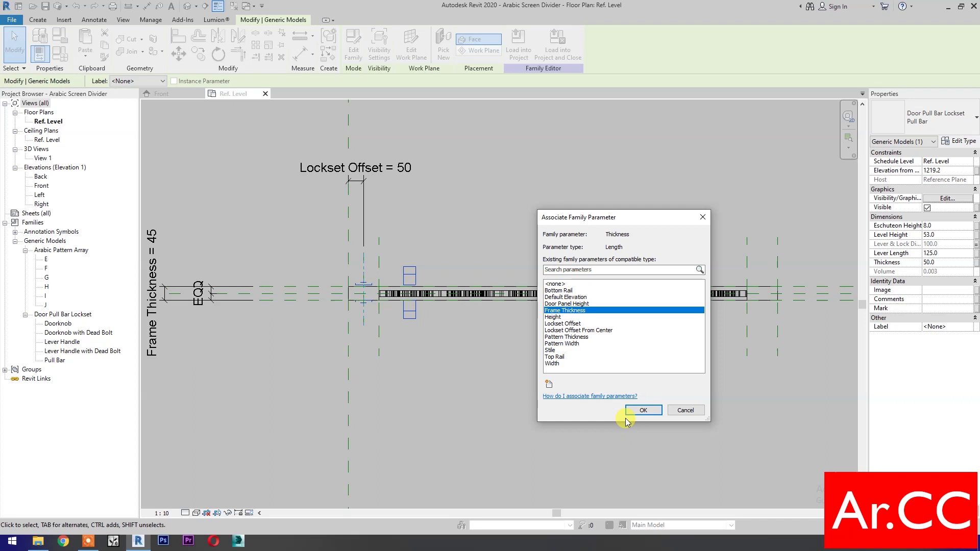
{"action": "left_click", "coordinate": [642, 411]}
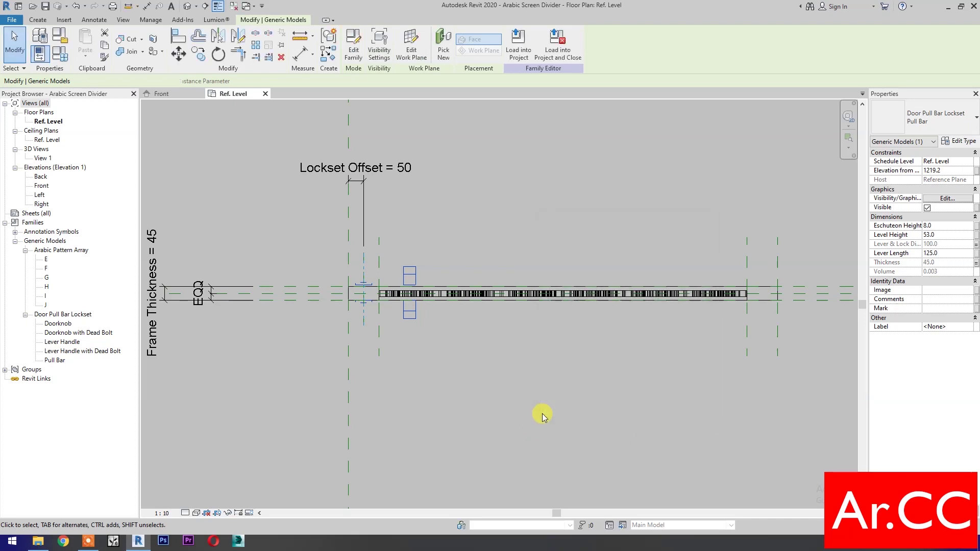
Step: In the Pull Bar type properties, associate Finish with a new material type parameter named Door Handle Finish
{"action": "left_click", "coordinate": [964, 141]}
{"action": "left_click_drag", "start_coordinate": [230, 112], "coordinate": [672, 155]}
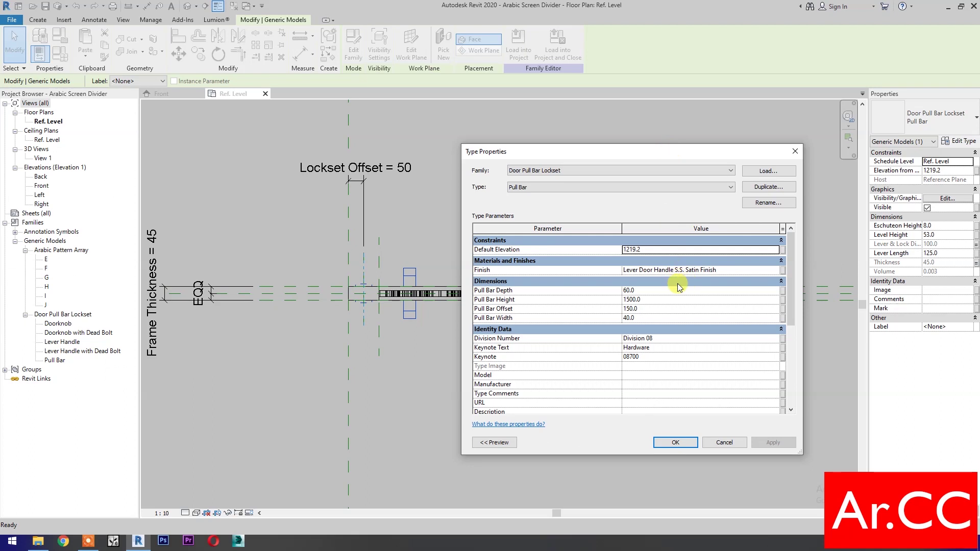
{"action": "left_click", "coordinate": [784, 275]}
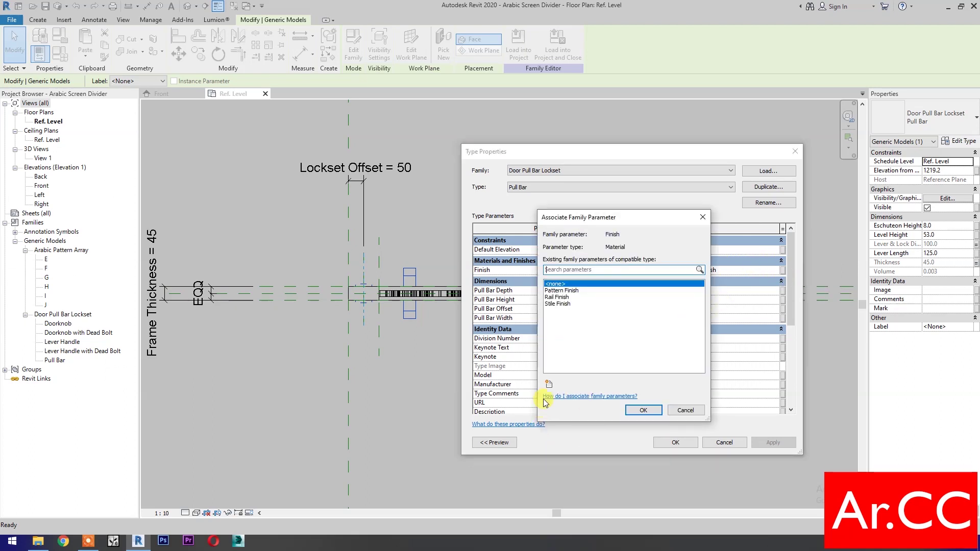
{"action": "left_click", "coordinate": [548, 386]}
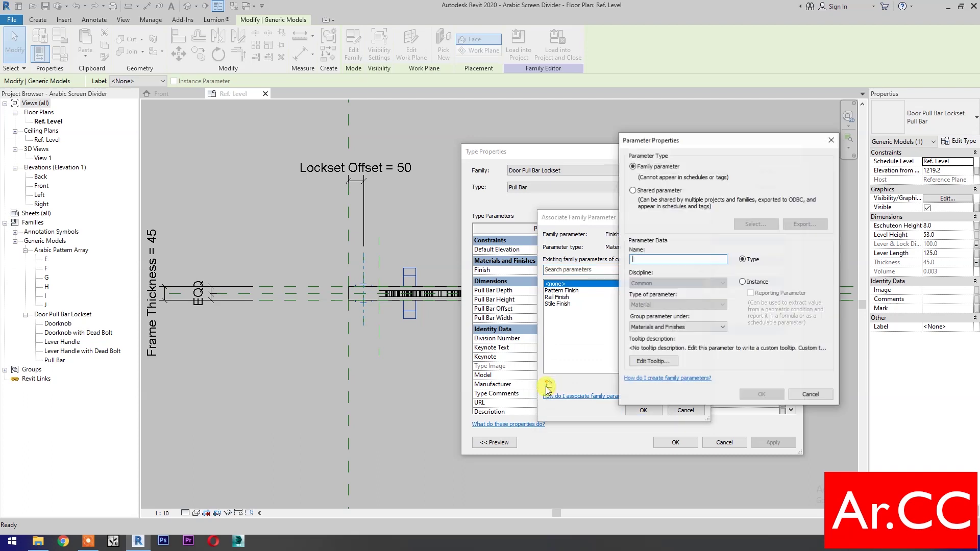
{"action": "type", "text": "Door Handle Finish"}
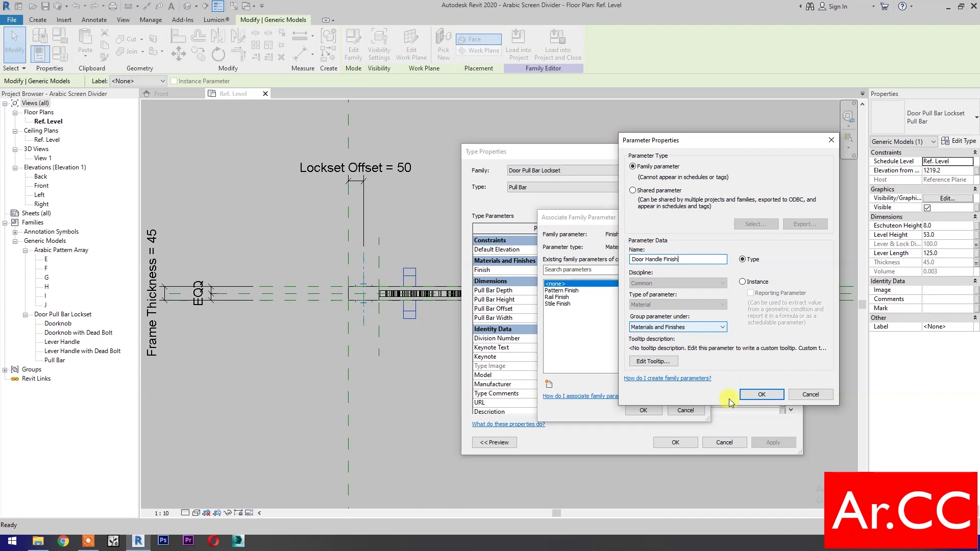
{"action": "left_click", "coordinate": [755, 395]}
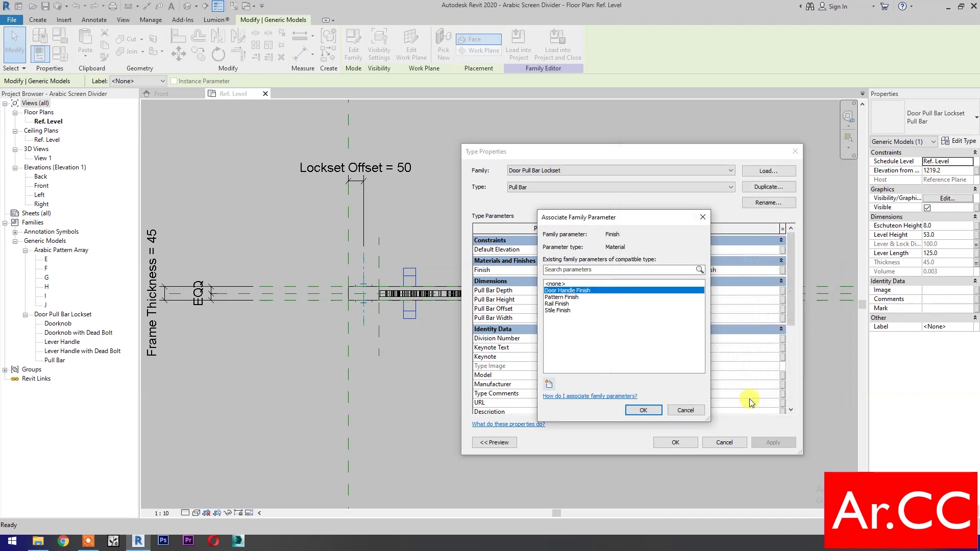
{"action": "left_click", "coordinate": [642, 410]}
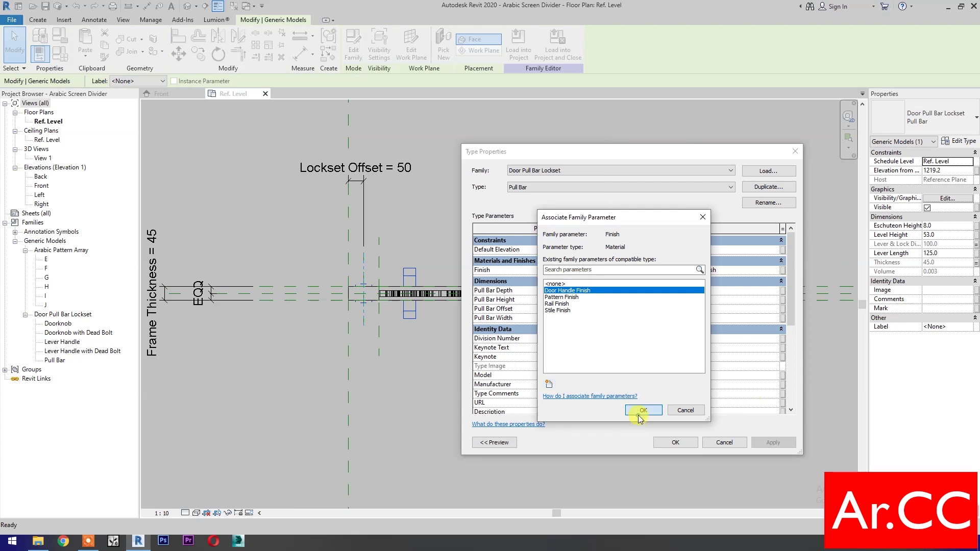
Step: Associate the Pull Bar type's Pull Bar Depth with a new length parameter of the same name
{"action": "left_click", "coordinate": [783, 291]}
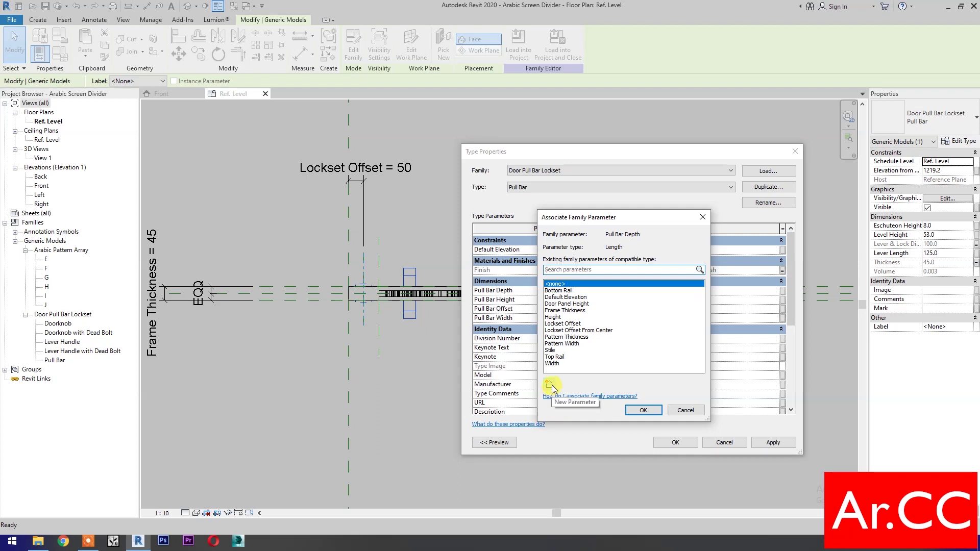
{"action": "left_click", "coordinate": [552, 387]}
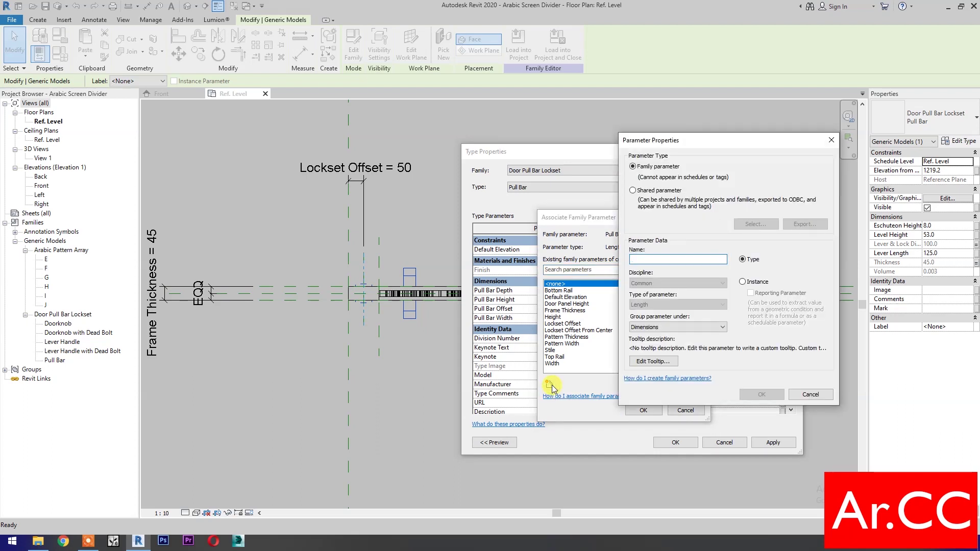
{"action": "type", "text": "Pull Bar Depth"}
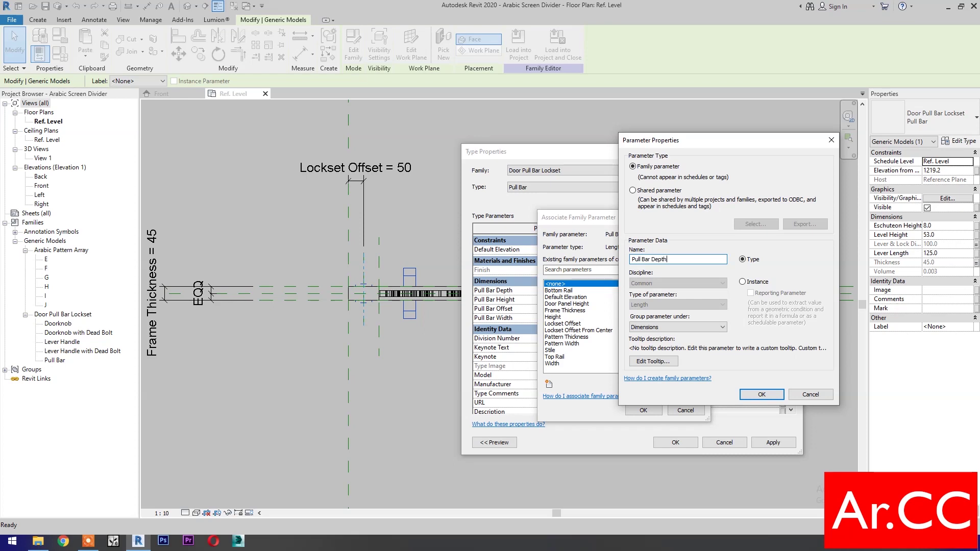
{"action": "left_click", "coordinate": [773, 396]}
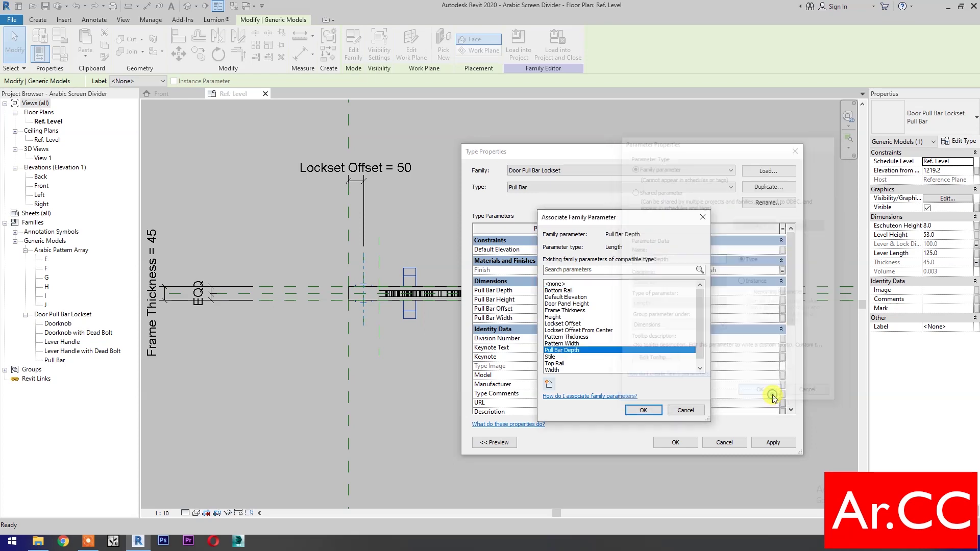
{"action": "left_click", "coordinate": [645, 411]}
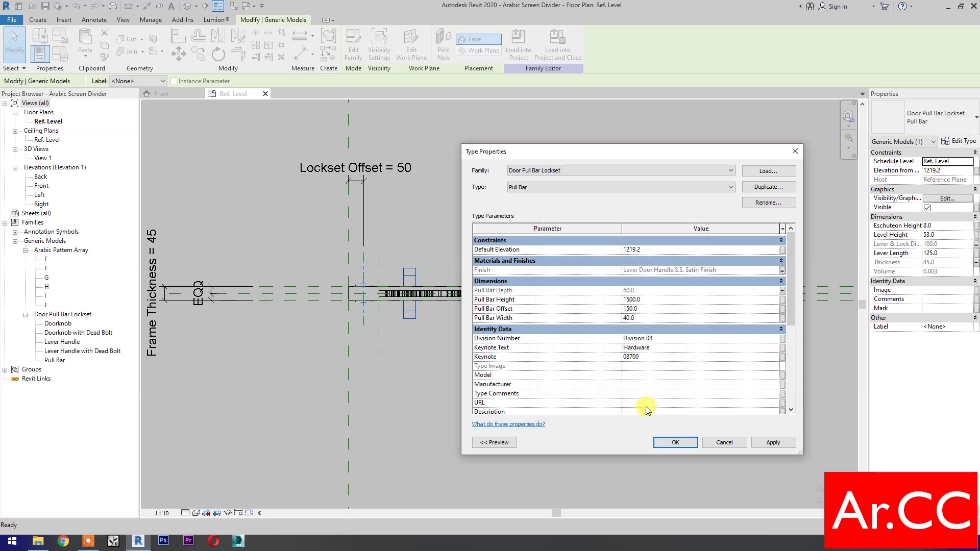
Step: Associate the Pull Bar type's Pull Bar Height with a new length type parameter of the same name
{"action": "left_click", "coordinate": [784, 301]}
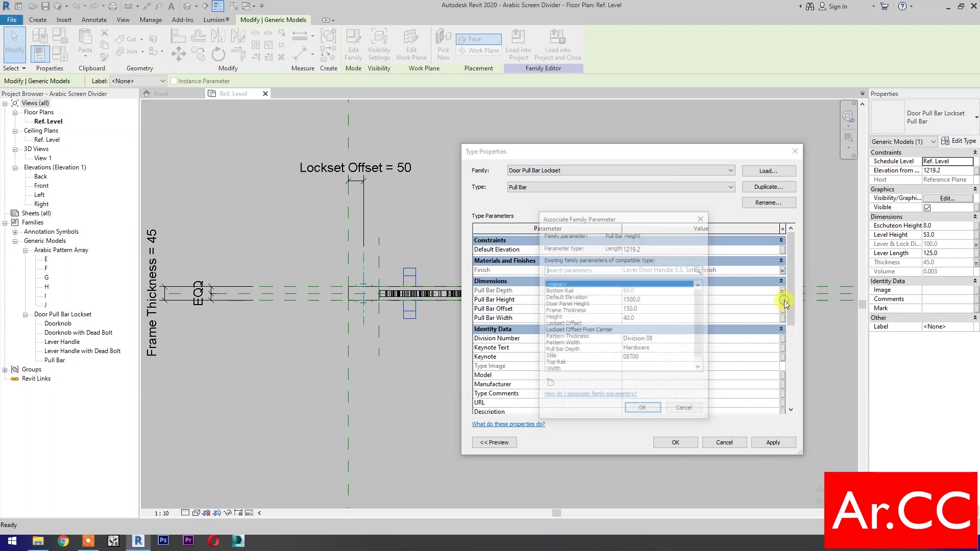
{"action": "left_click", "coordinate": [547, 386]}
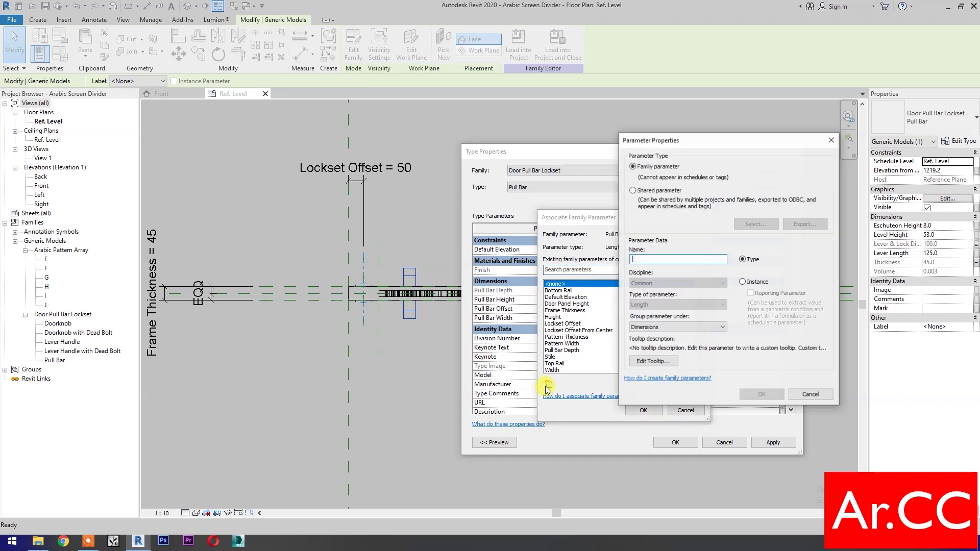
{"action": "type", "text": "P"}
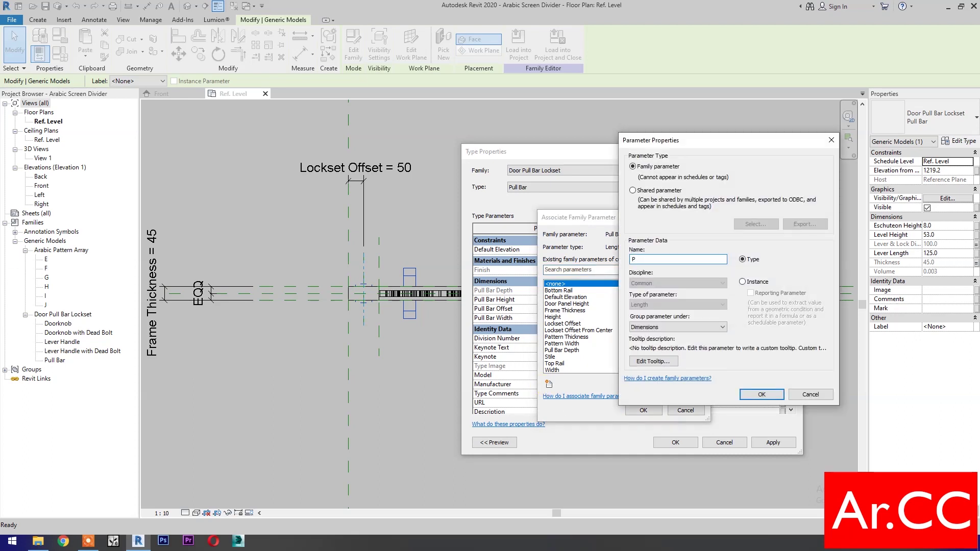
{"action": "type", "text": "ull Bar Height"}
{"action": "left_click", "coordinate": [751, 397]}
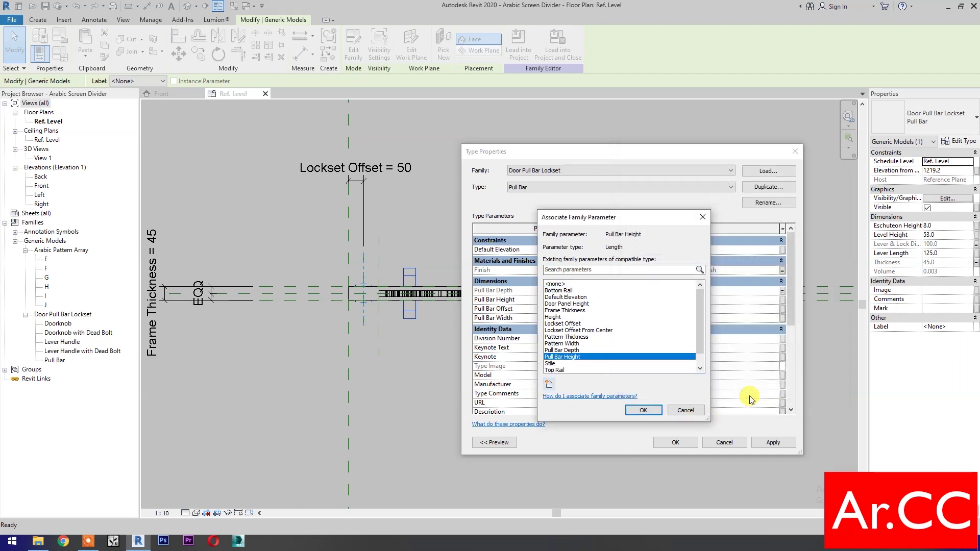
{"action": "left_click", "coordinate": [648, 410]}
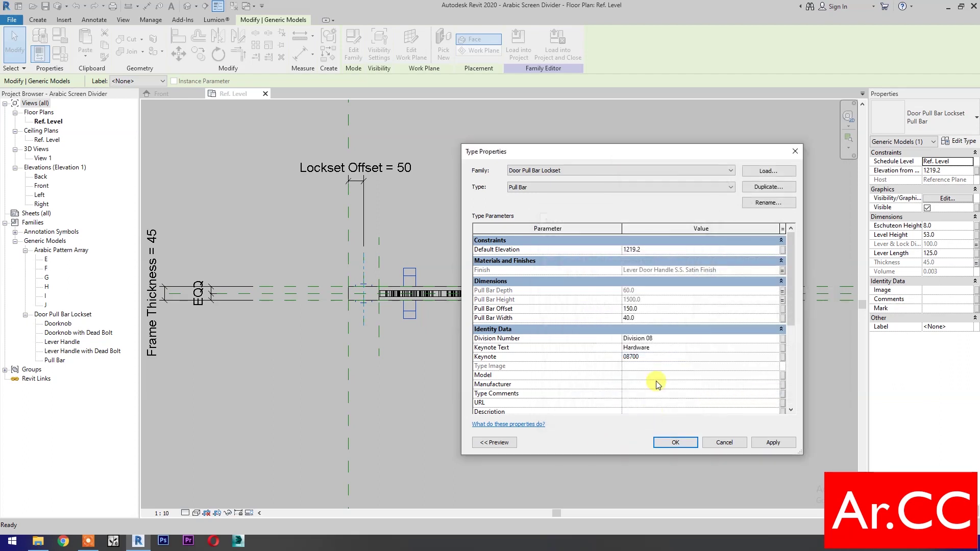
Step: Associate the Pull Bar type's Pull Bar Offset with a new length type parameter named Pull Bar Offset
{"action": "left_click", "coordinate": [782, 310]}
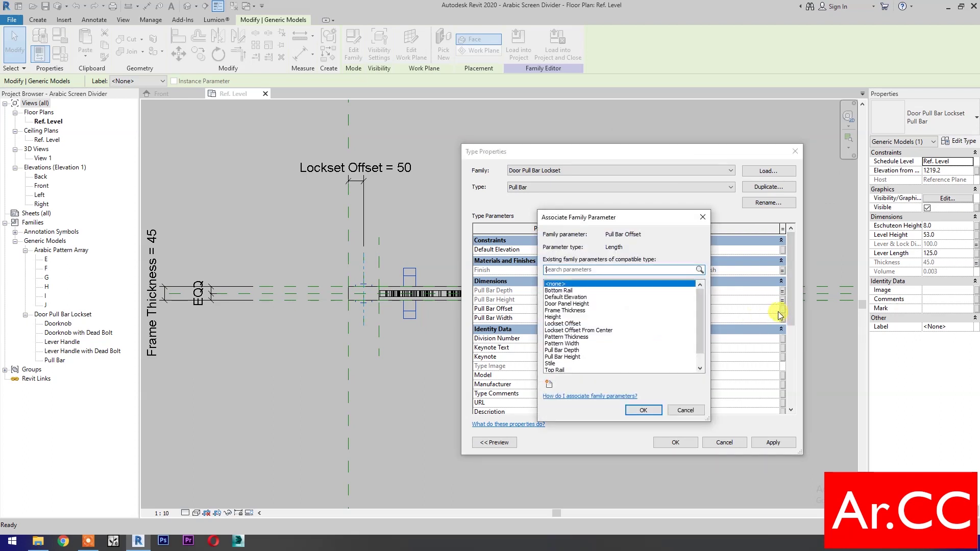
{"action": "left_click", "coordinate": [550, 384]}
{"action": "type", "text": "Pu"}
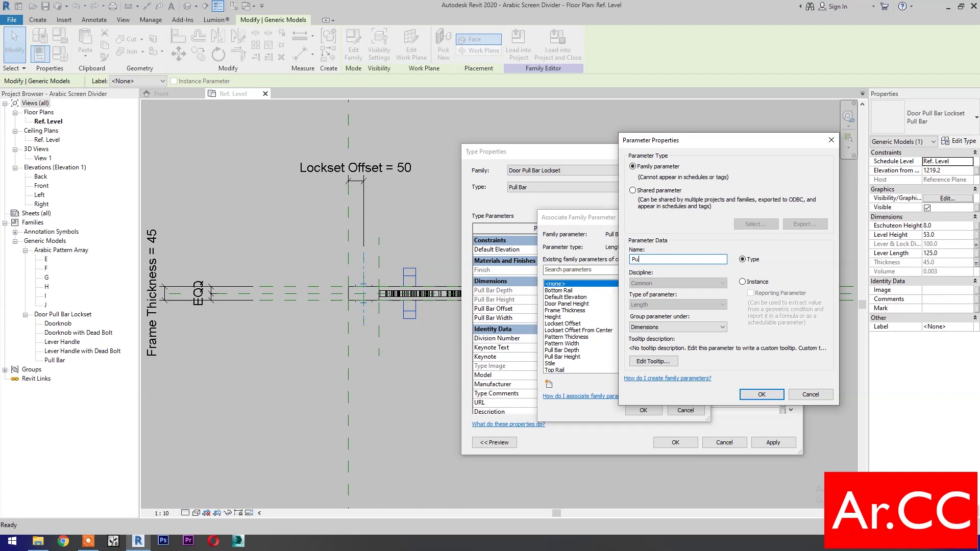
{"action": "type", "text": "ll Bar Offset"}
{"action": "left_click", "coordinate": [761, 394]}
{"action": "left_click", "coordinate": [644, 411]}
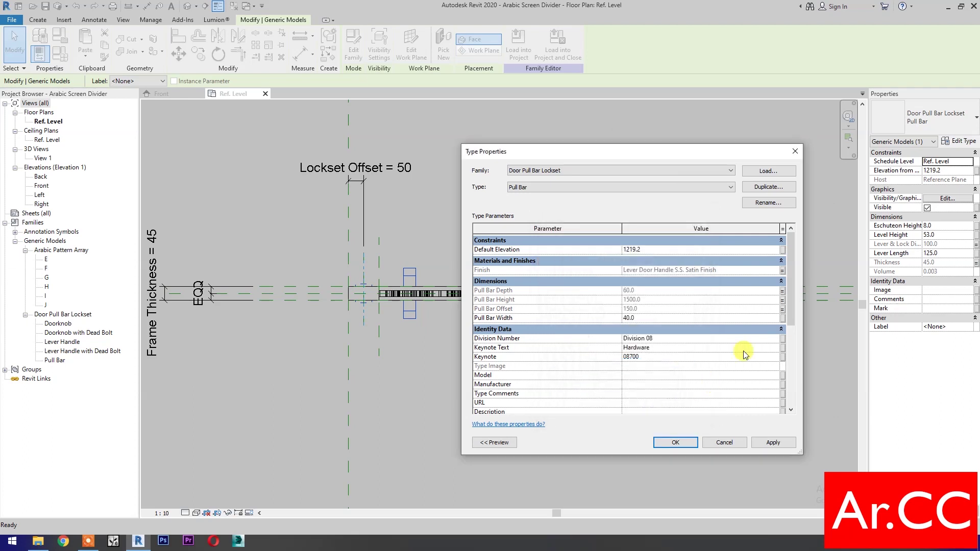
Step: Associate Pull Bar Width with a new type parameter named Pull Bar Width and apply the lockset's type properties
{"action": "left_click", "coordinate": [783, 319]}
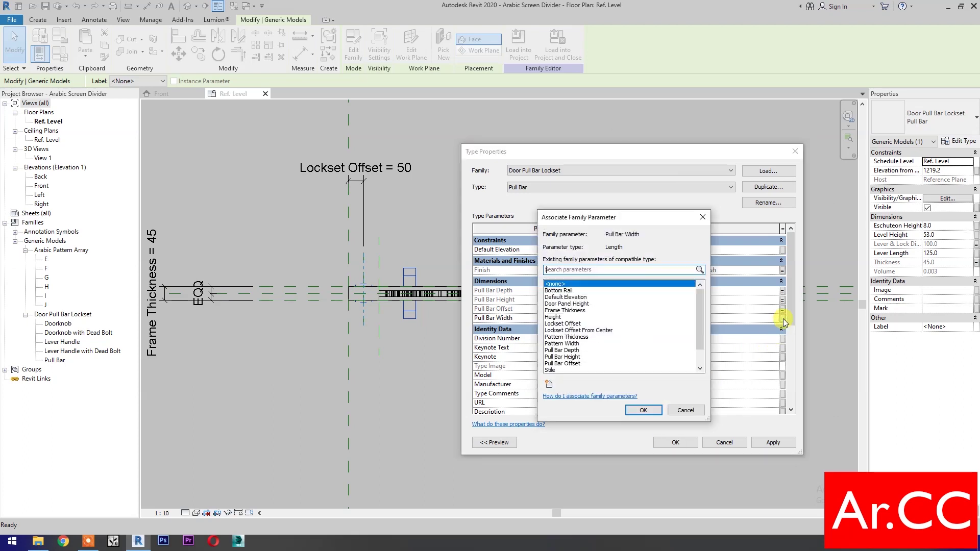
{"action": "left_click", "coordinate": [548, 382]}
{"action": "type", "text": "Pull Bar Width"}
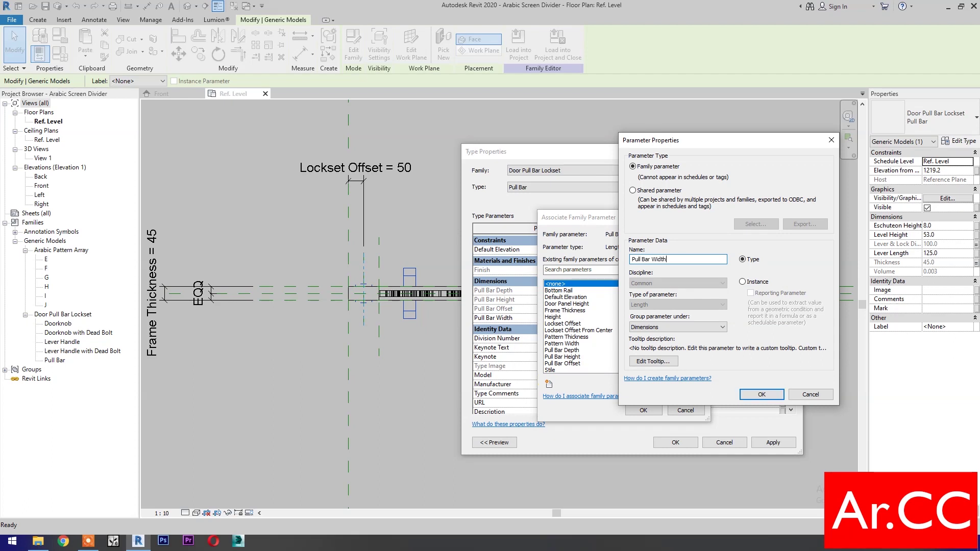
{"action": "left_click", "coordinate": [750, 394]}
{"action": "left_click", "coordinate": [638, 409]}
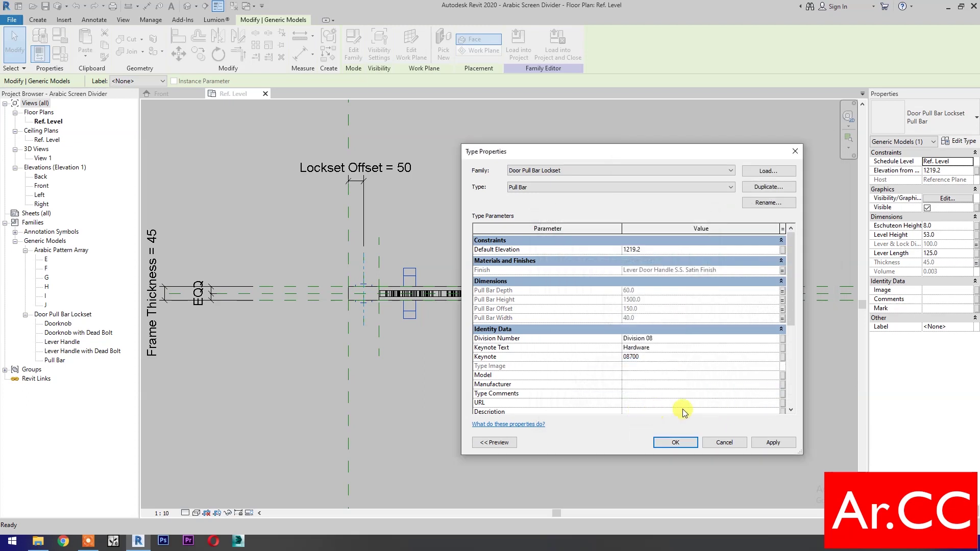
{"action": "left_click", "coordinate": [704, 330]}
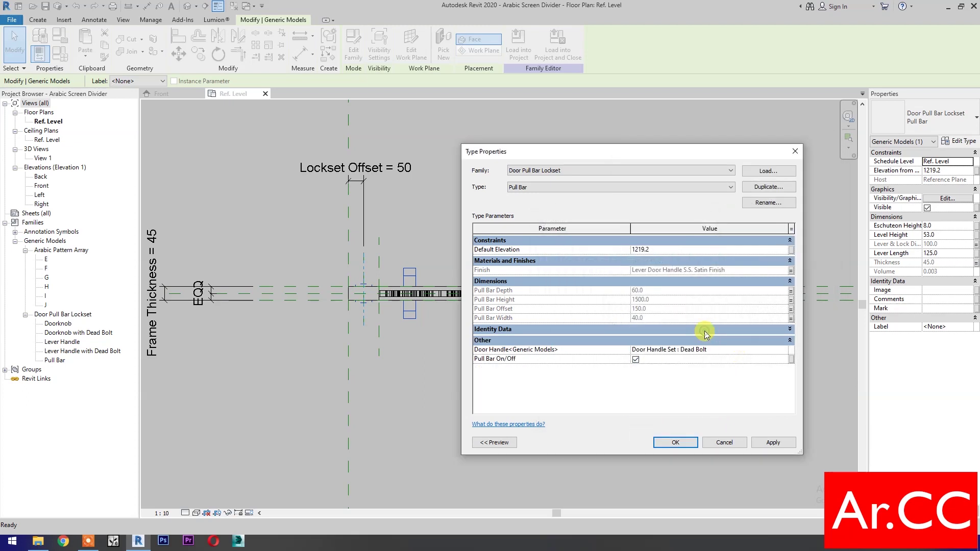
{"action": "left_click", "coordinate": [774, 442]}
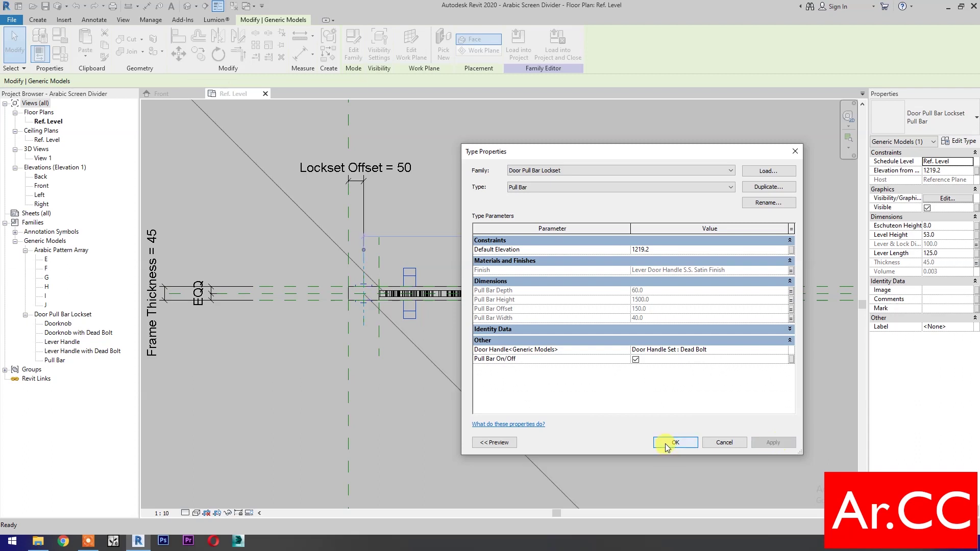
{"action": "left_click", "coordinate": [674, 442]}
{"action": "left_click", "coordinate": [629, 436]}
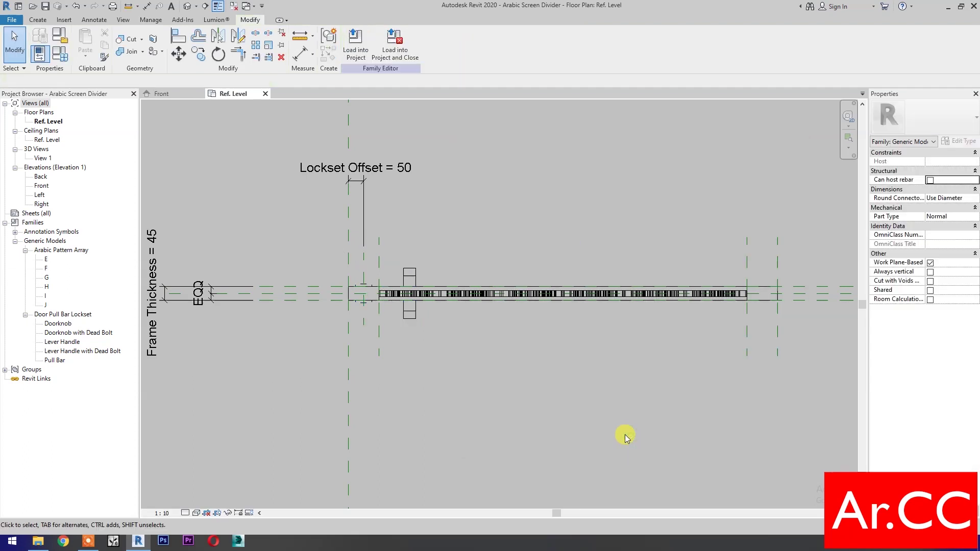
Step: In the Front elevation, align the pull bar lockset with the horizontal reference plane at the pattern's mid-height
{"action": "left_click", "coordinate": [177, 96]}
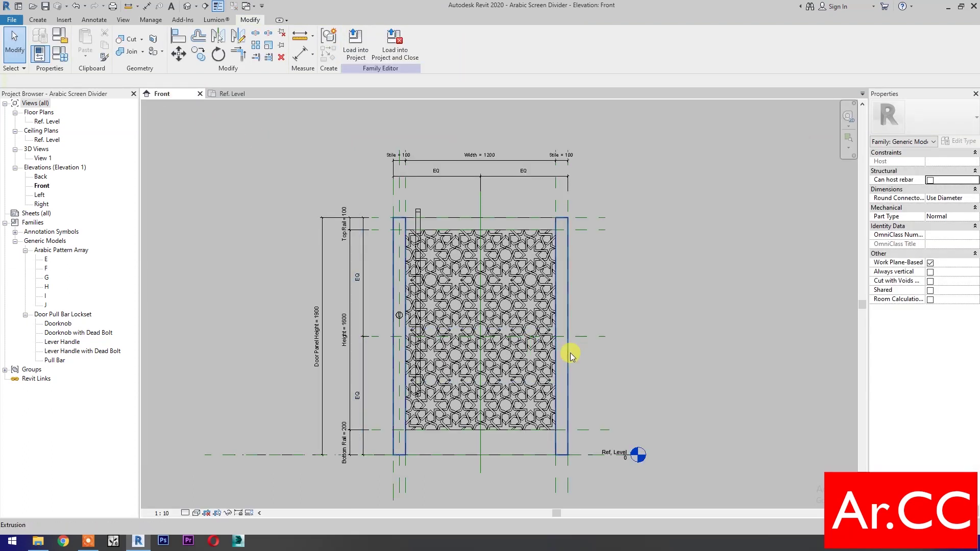
{"action": "left_click", "coordinate": [179, 36]}
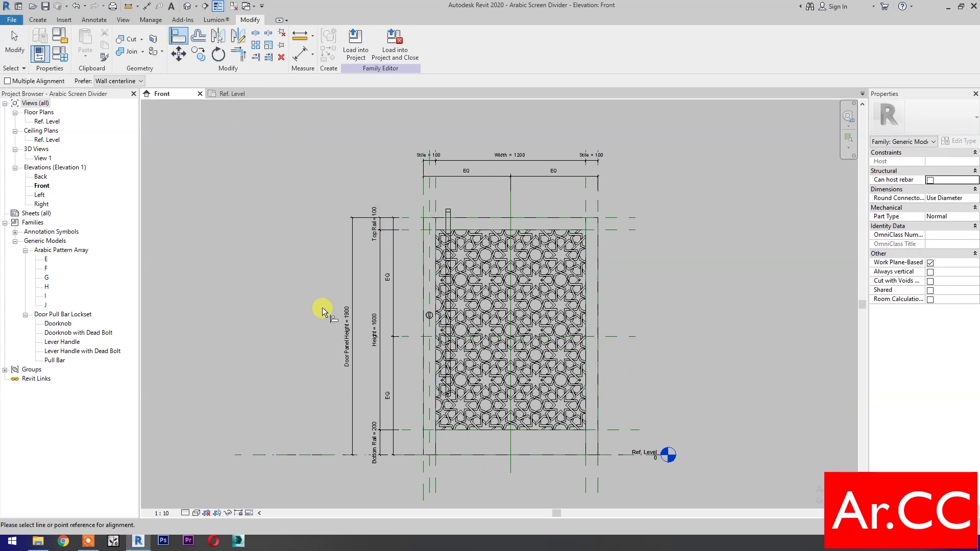
{"action": "left_click", "coordinate": [623, 337]}
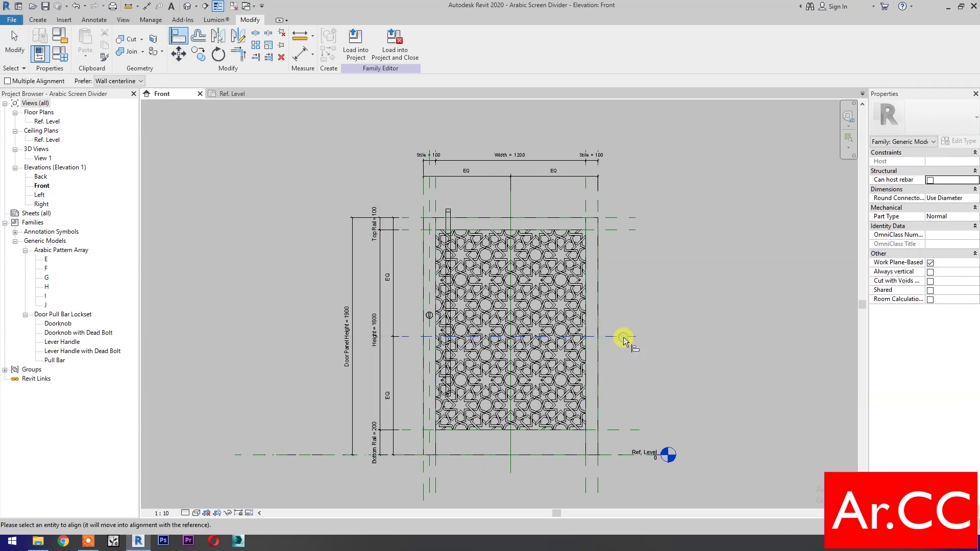
{"action": "left_click", "coordinate": [442, 305]}
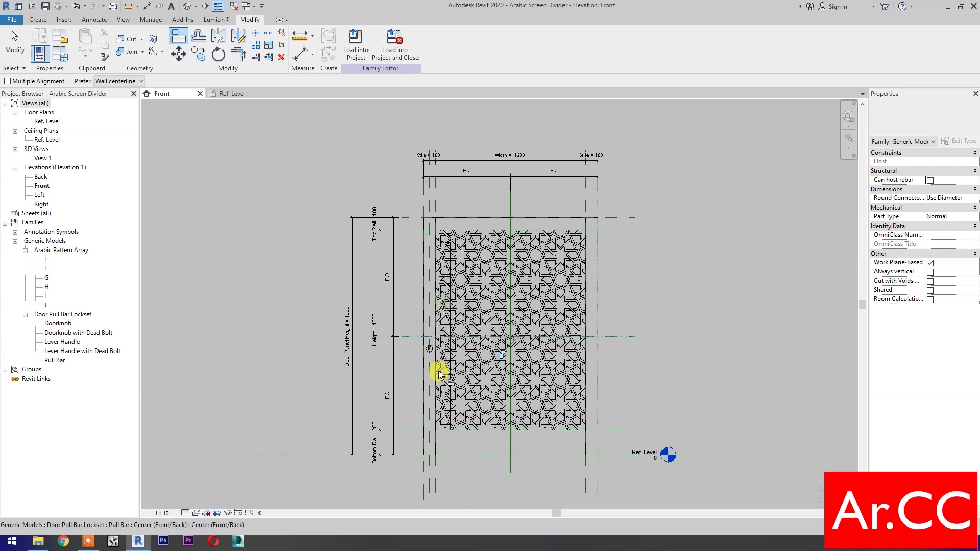
{"action": "key", "text": "Escape"}
{"action": "key", "text": "Escape"}
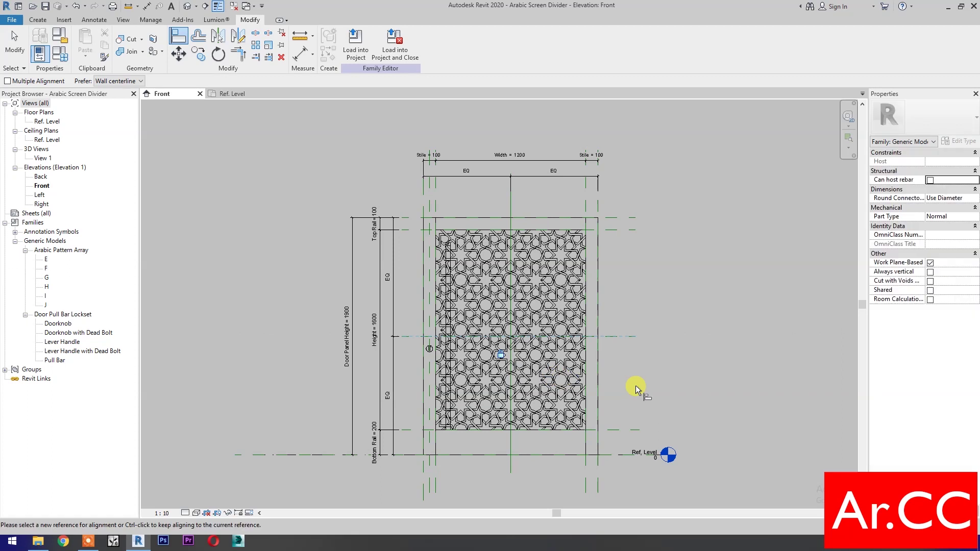
Step: Dimension the door panel's overall width between its two outer vertical reference planes, above the existing dimensions
{"action": "key", "text": "d"}
{"action": "key", "text": "i"}
{"action": "left_click", "coordinate": [423, 189]}
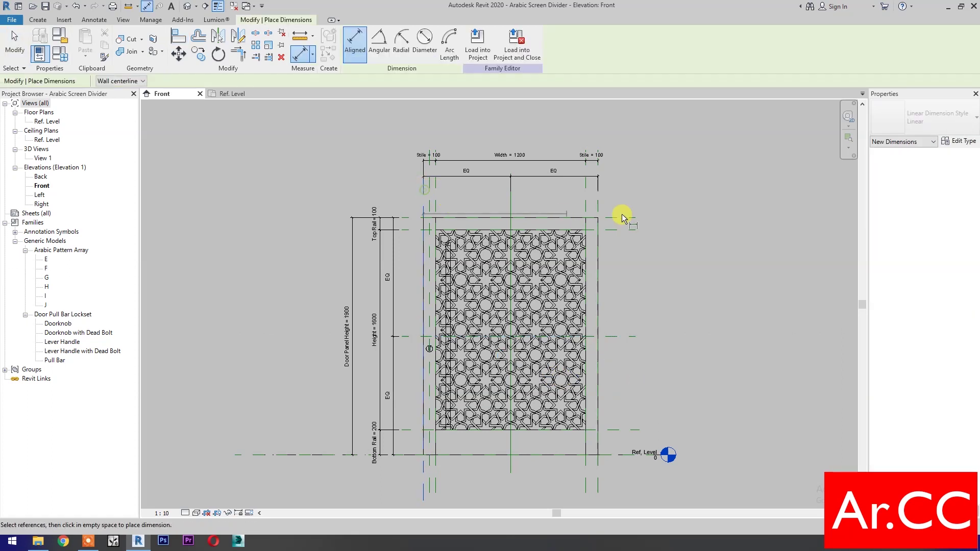
{"action": "left_click", "coordinate": [598, 203]}
{"action": "left_click", "coordinate": [608, 138]}
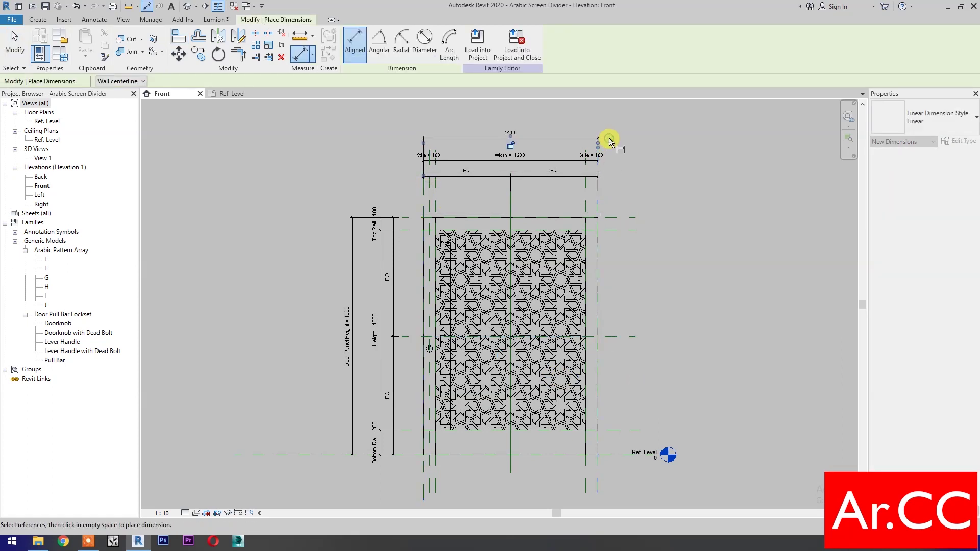
{"action": "key", "text": "Escape"}
{"action": "key", "text": "Escape"}
Step: Label the overall width dimension with a new type parameter named Door Panel Width
{"action": "left_click", "coordinate": [543, 143]}
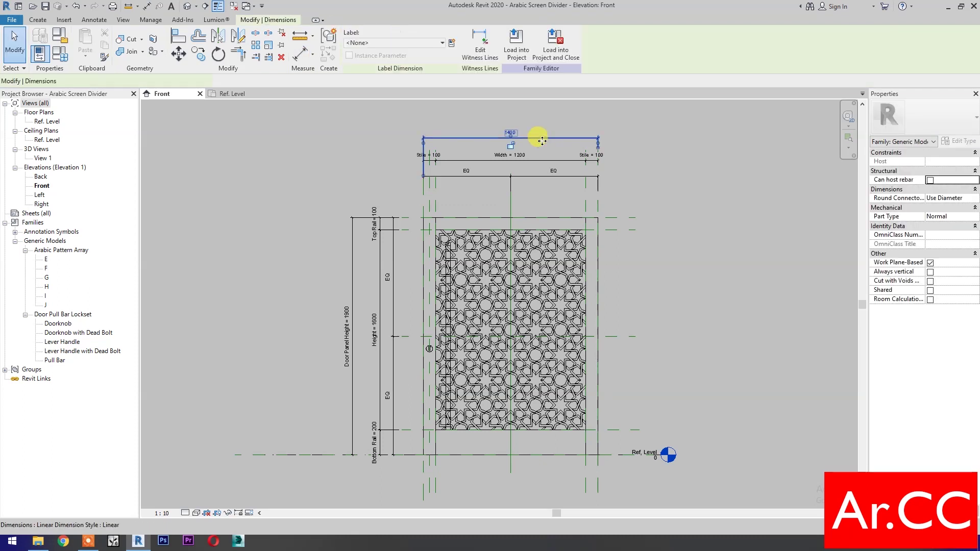
{"action": "left_click", "coordinate": [452, 45]}
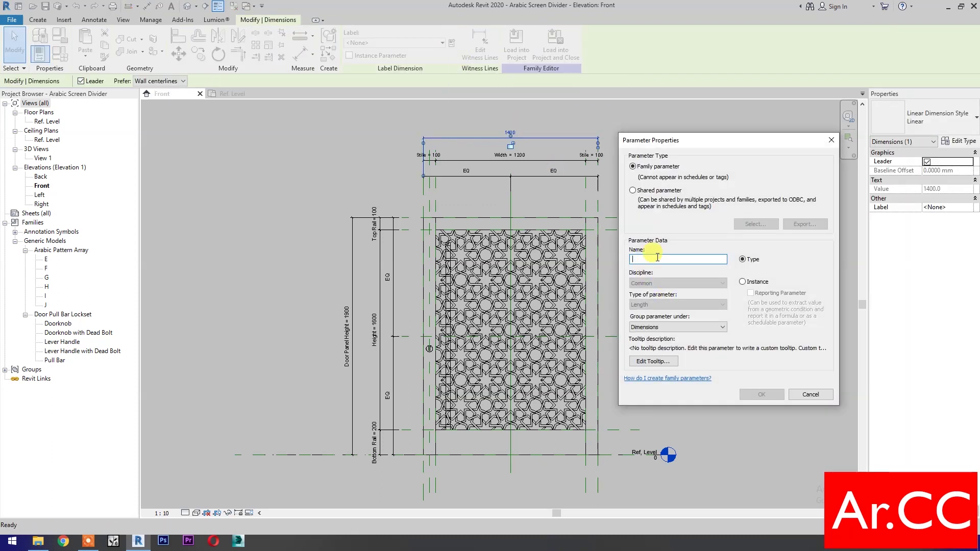
{"action": "left_click", "coordinate": [658, 257]}
{"action": "type", "text": "Door Panel Width"}
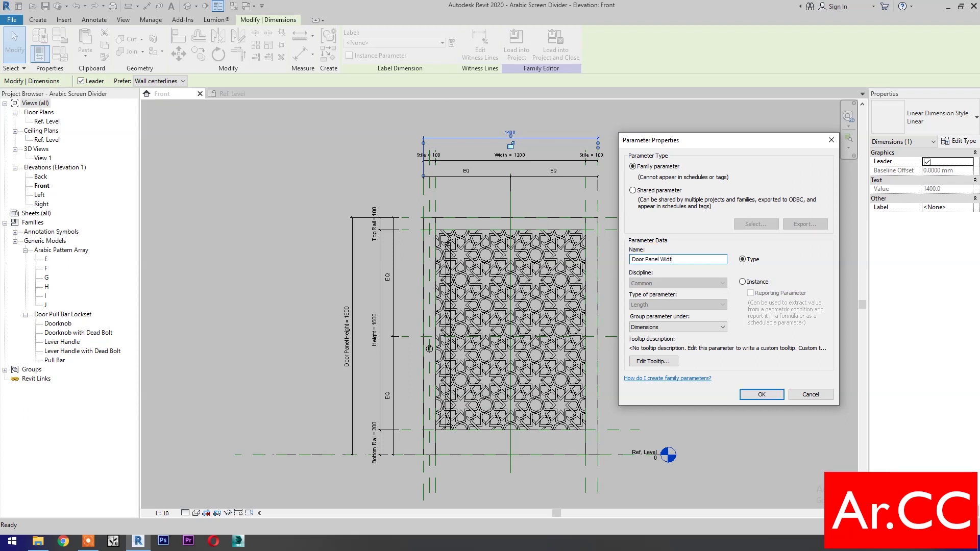
{"action": "left_click", "coordinate": [755, 395]}
{"action": "key", "text": "Escape"}
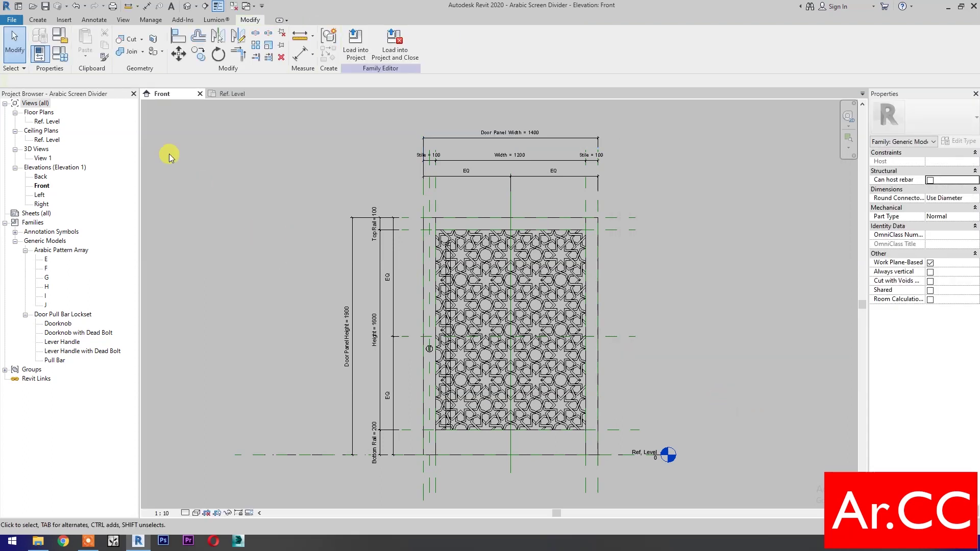
Step: In the family types, set the Width parameter's formula to Door Panel Width - (Stile * 2)
{"action": "left_click", "coordinate": [61, 54]}
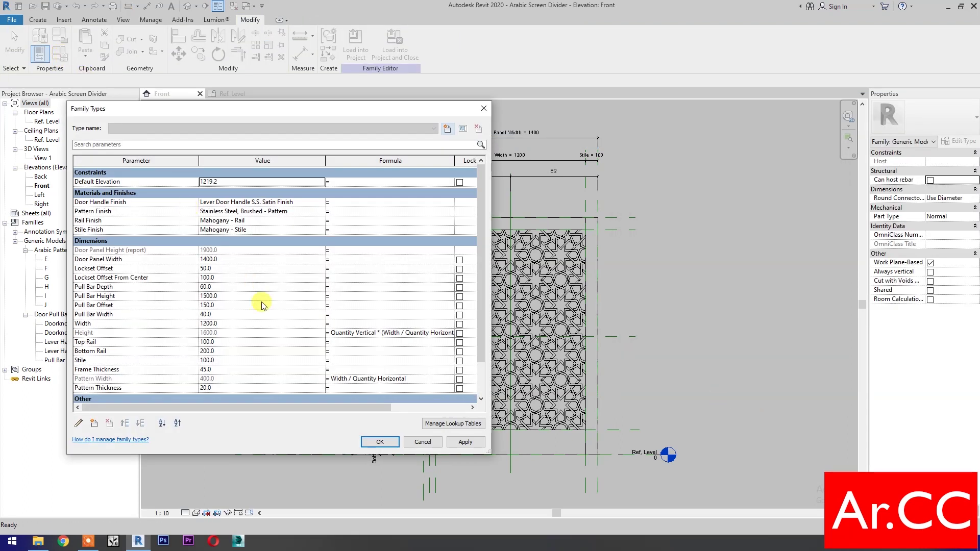
{"action": "left_click_drag", "start_coordinate": [300, 109], "coordinate": [246, 107]}
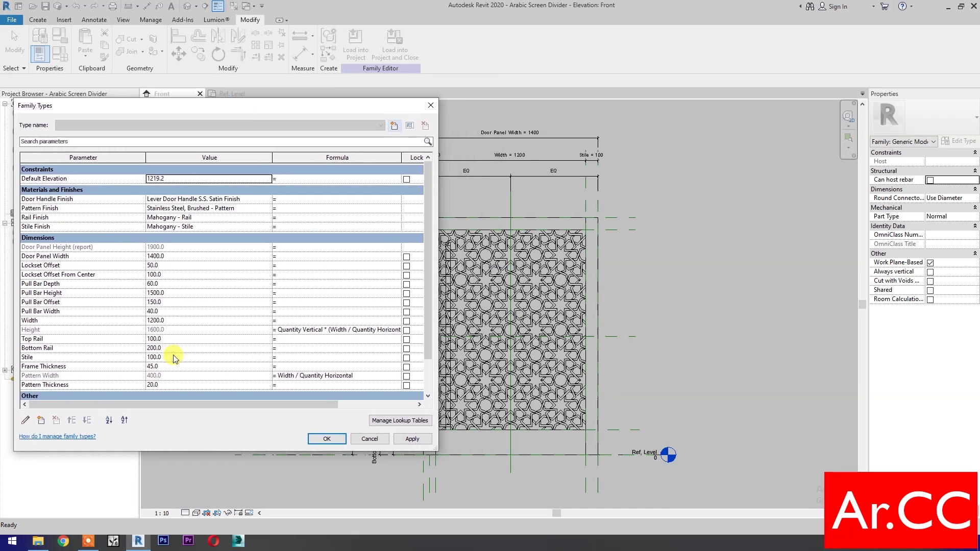
{"action": "left_click", "coordinate": [294, 321]}
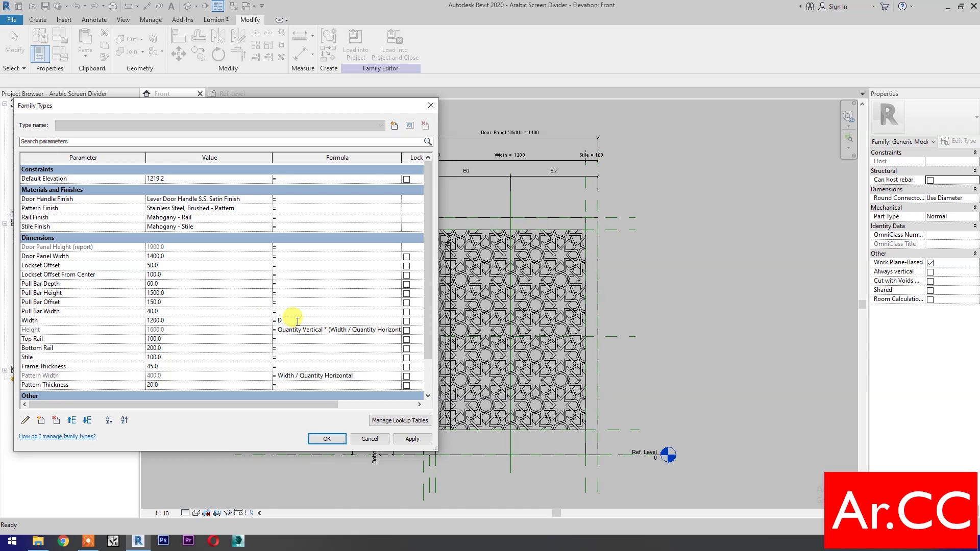
{"action": "type", "text": "Door Panel Width - (Stile * 2)"}
{"action": "key", "text": "Return"}
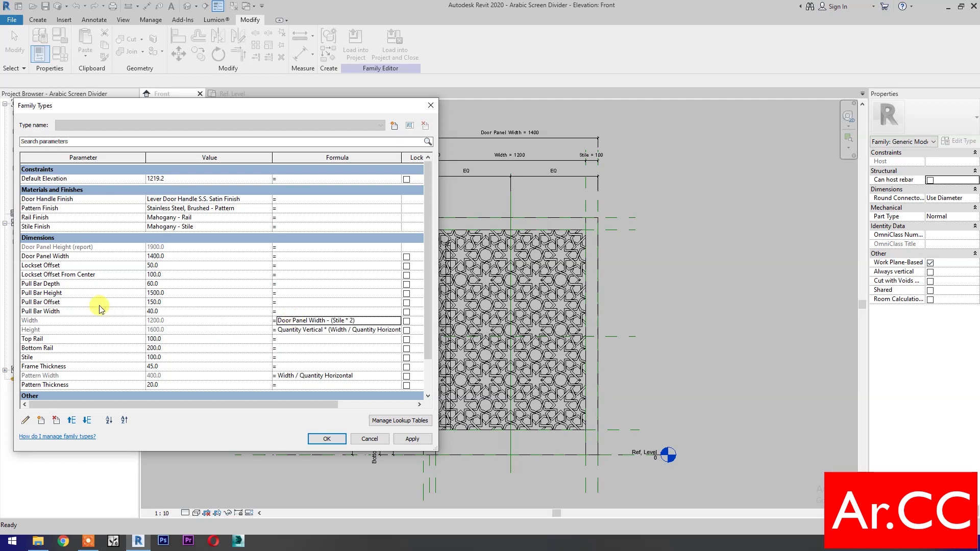
Step: Set Pull Bar Height to 1800 and apply the family type changes
{"action": "left_click", "coordinate": [180, 293]}
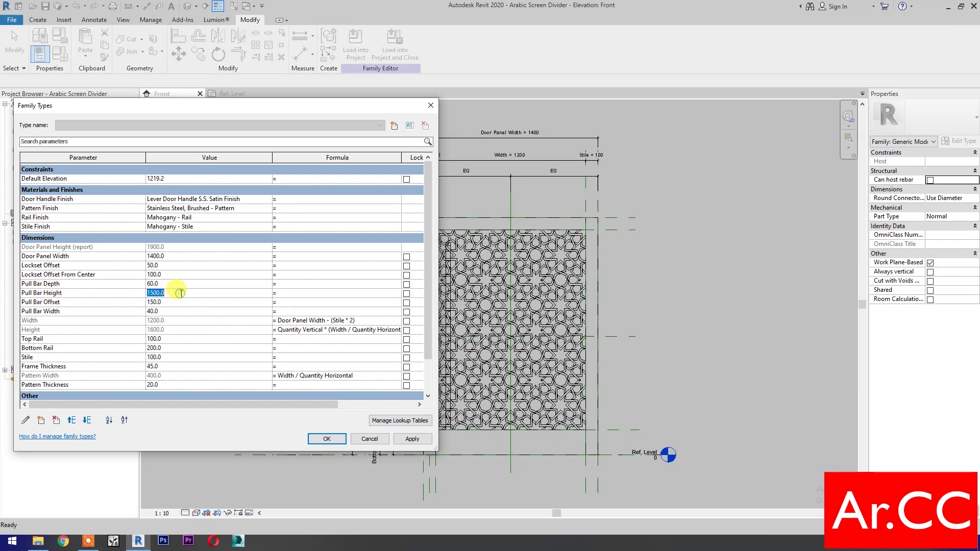
{"action": "type", "text": "1"}
{"action": "left_click", "coordinate": [410, 439]}
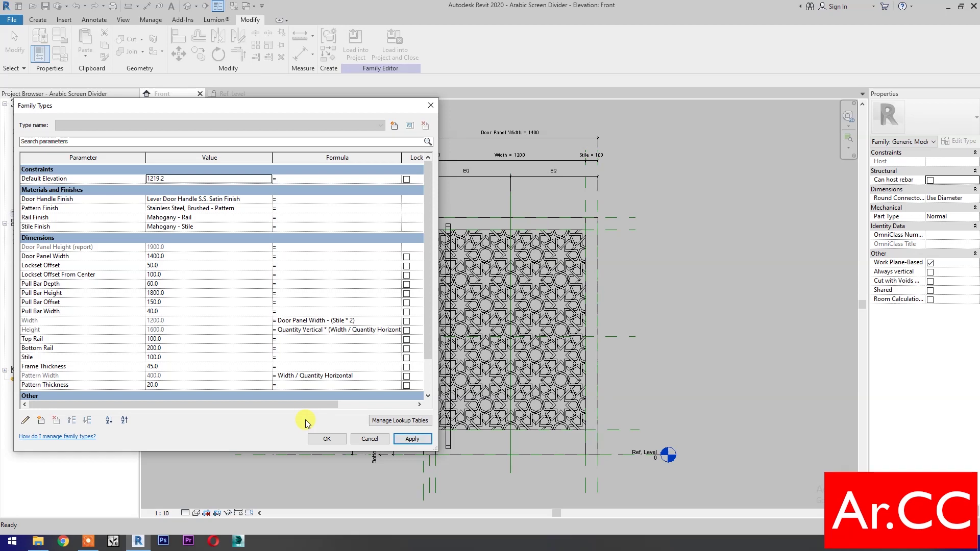
{"action": "left_click", "coordinate": [317, 439]}
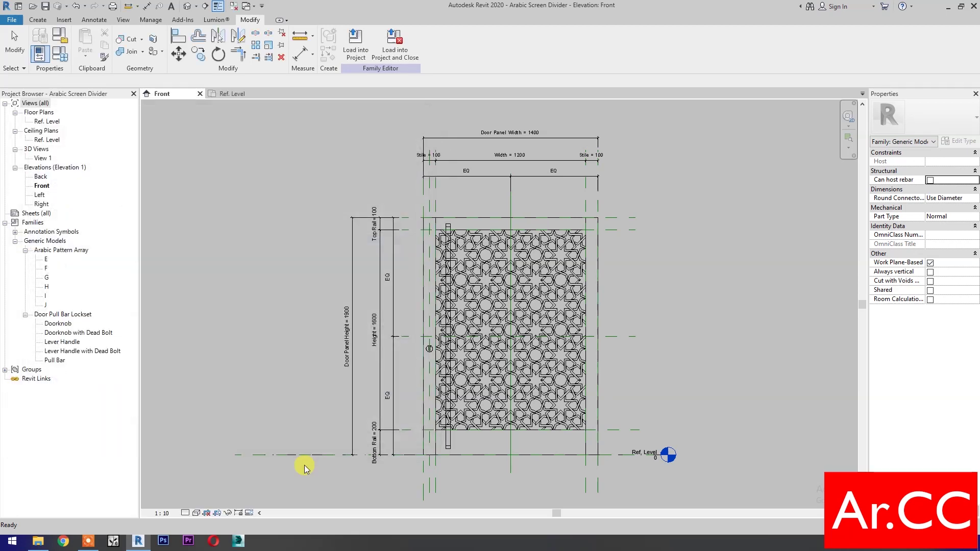
Step: Change the Front elevation's visual style to Realistic
{"action": "left_click", "coordinate": [196, 513]}
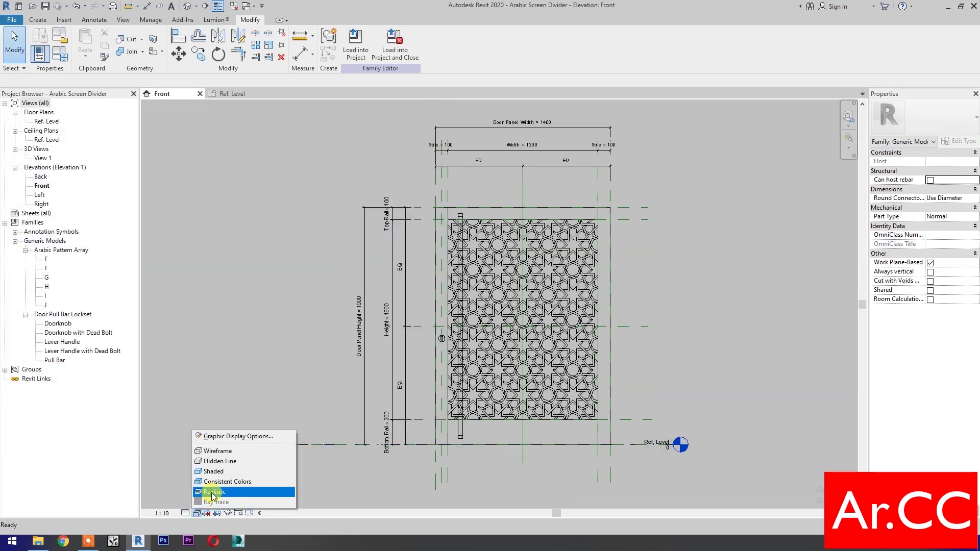
{"action": "left_click", "coordinate": [214, 493]}
{"action": "middle_click_drag", "start_coordinate": [262, 350], "coordinate": [400, 352]}
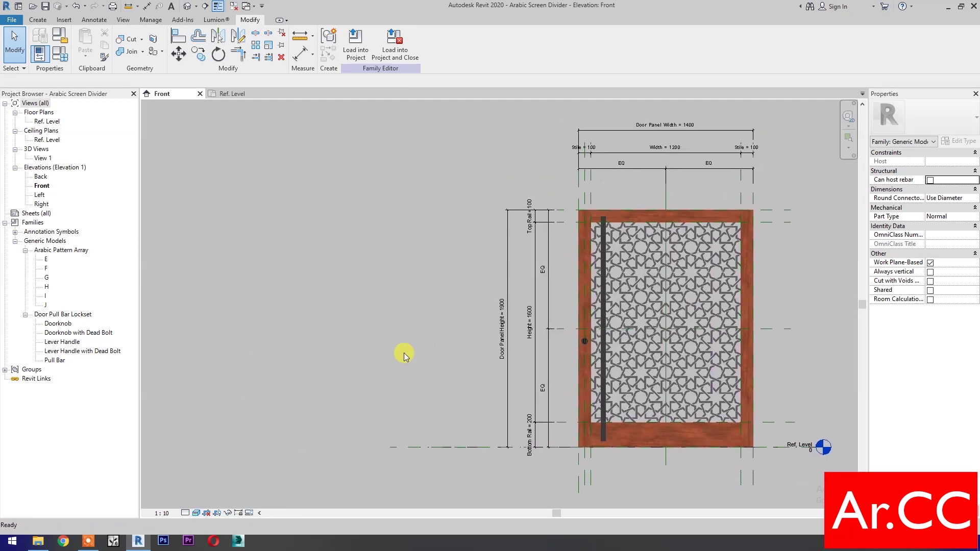
Step: In the family types, set Quantity Vertical to 3 and apply the change
{"action": "left_click", "coordinate": [60, 54]}
{"action": "left_click_drag", "start_coordinate": [207, 107], "coordinate": [216, 107]}
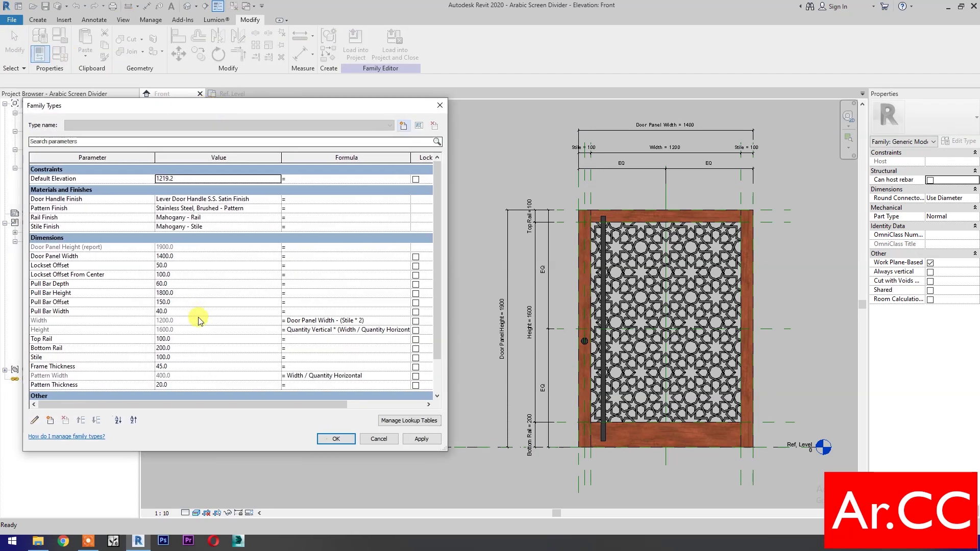
{"action": "scroll", "coordinate": [194, 327], "scroll_direction": "down", "scroll_amount": 3}
{"action": "left_click", "coordinate": [176, 375]}
{"action": "type", "text": "3"}
{"action": "left_click", "coordinate": [415, 440]}
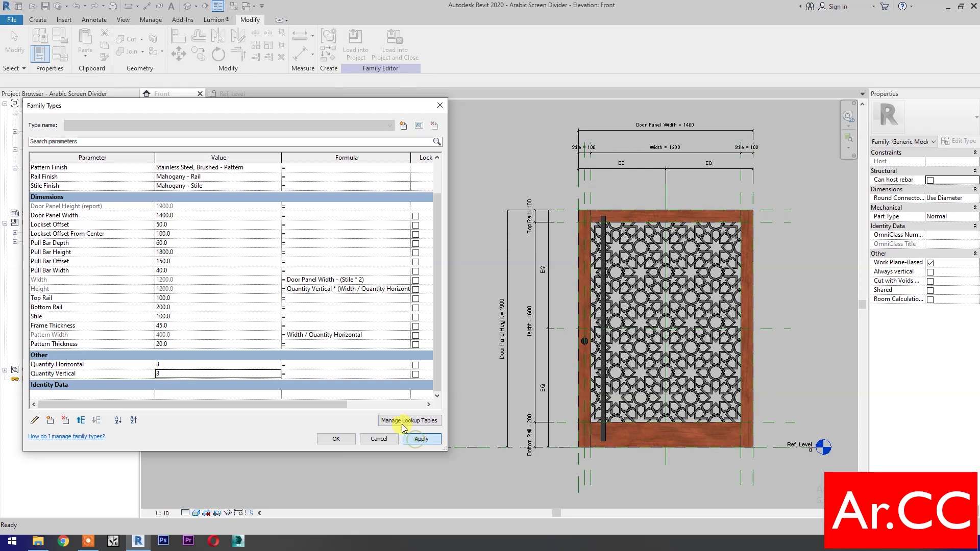
Step: Set Door Panel Width to 1800 and apply the change
{"action": "left_click", "coordinate": [193, 216]}
{"action": "type", "text": "18"}
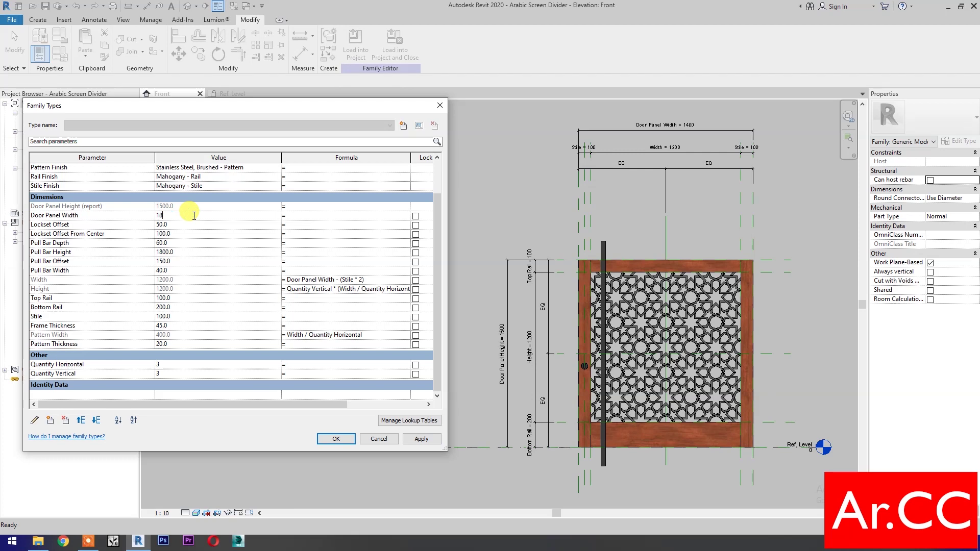
{"action": "type", "text": "00"}
{"action": "left_click", "coordinate": [421, 439]}
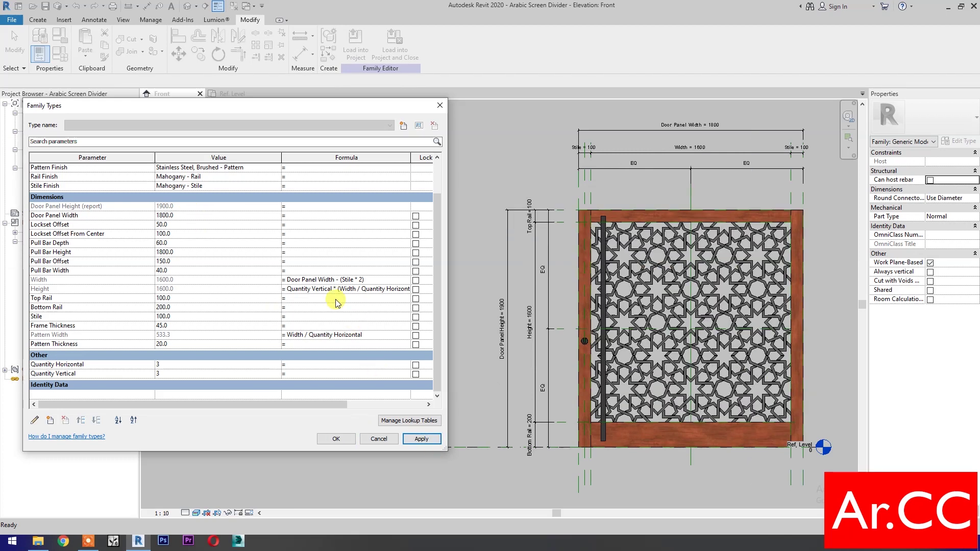
Step: Set Bottom Rail to 350 and Top Rail to 150, applying each change
{"action": "left_click", "coordinate": [212, 308]}
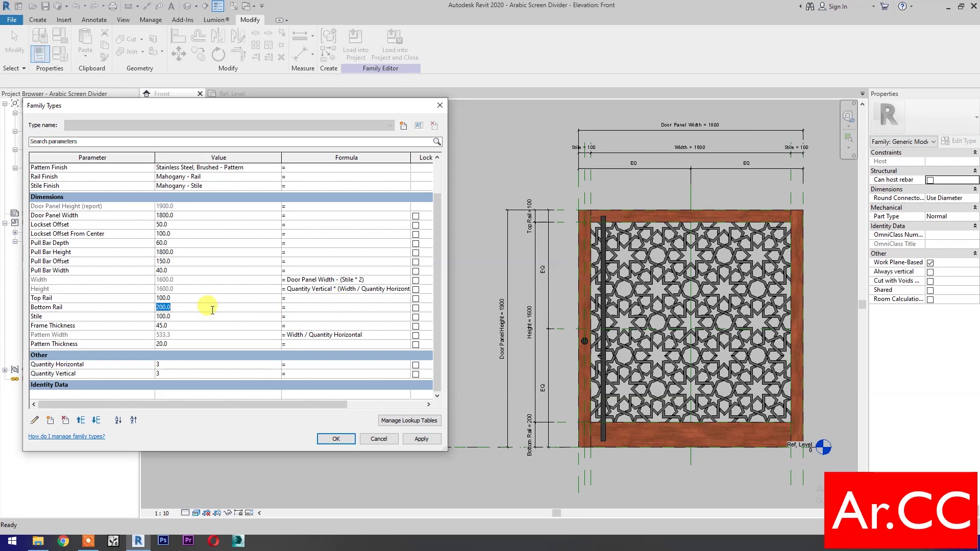
{"action": "type", "text": "350"}
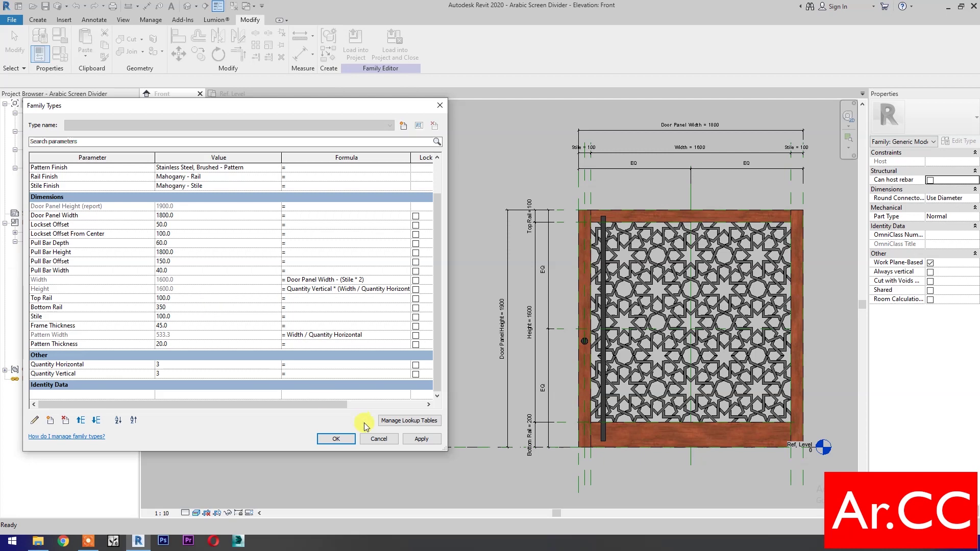
{"action": "left_click", "coordinate": [421, 441]}
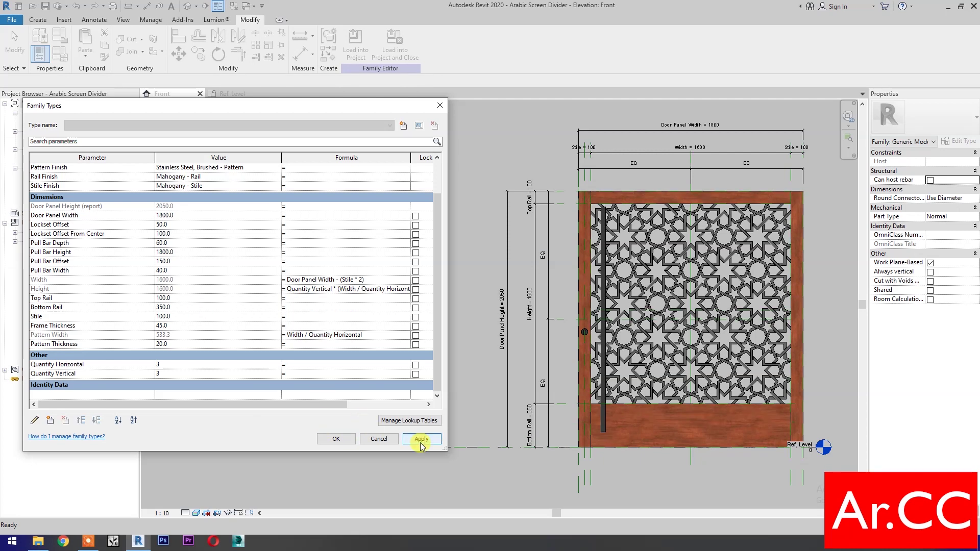
{"action": "left_click", "coordinate": [200, 298]}
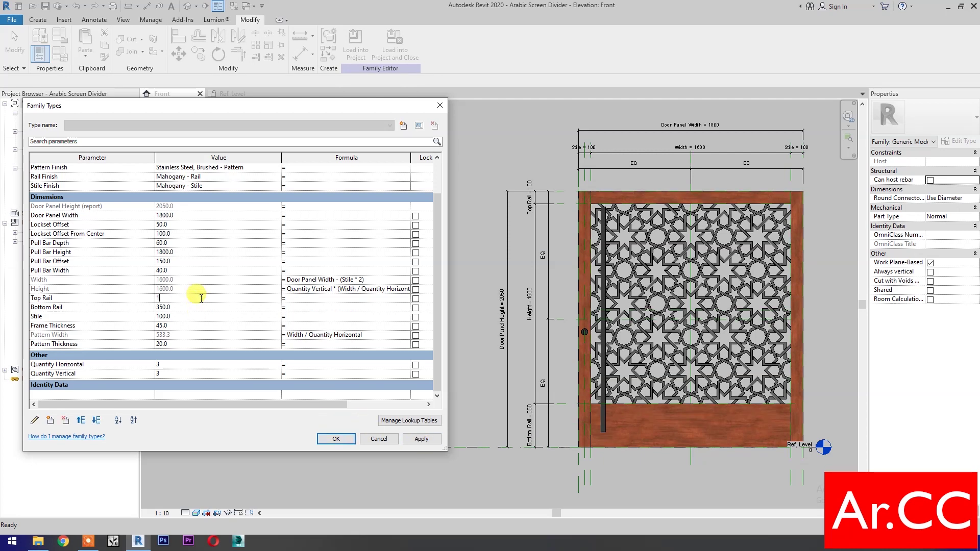
{"action": "type", "text": "150"}
{"action": "left_click", "coordinate": [420, 438]}
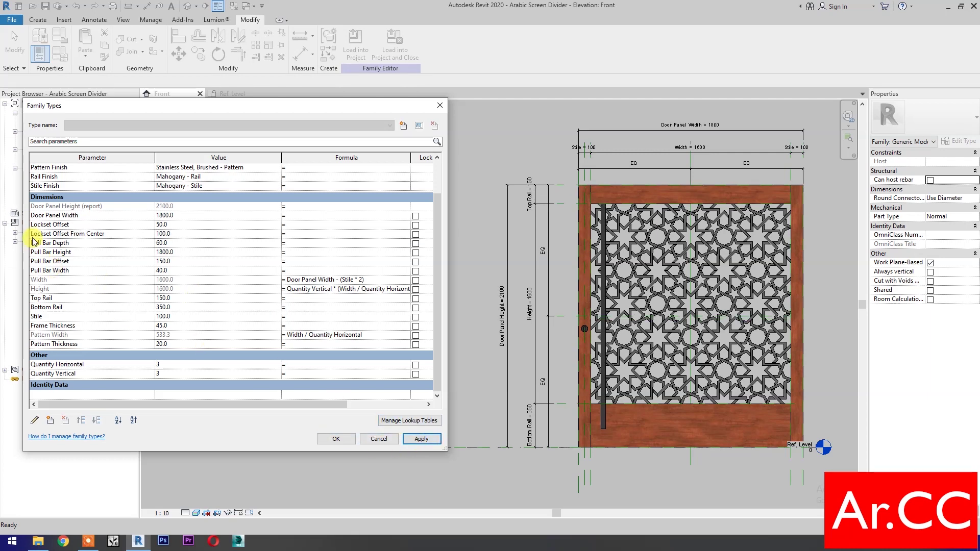
Step: Set Lockset Offset From Center to 500 and apply it to test the lockset position
{"action": "left_click", "coordinate": [189, 235]}
{"action": "type", "text": "500"}
{"action": "left_click", "coordinate": [422, 439]}
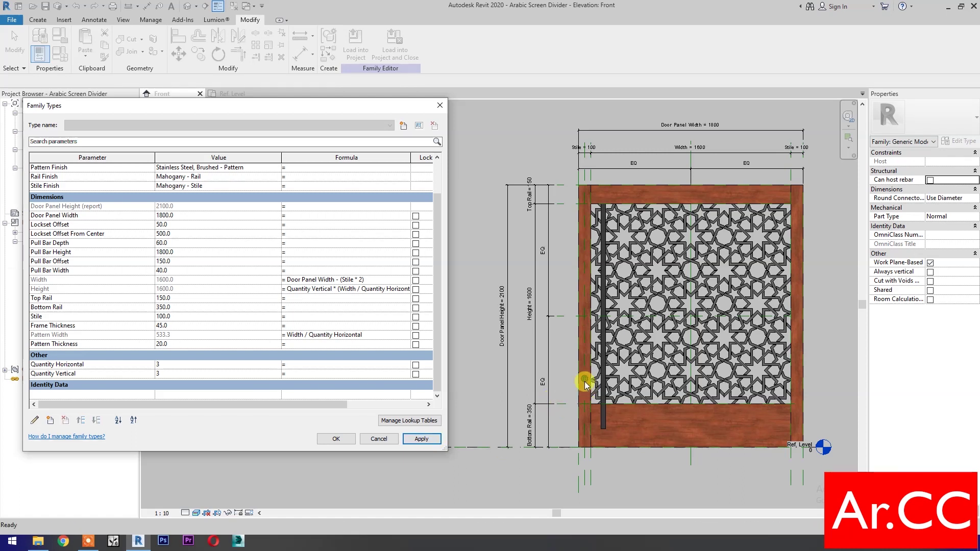
Step: Set Lockset Offset From Center to 100, apply it and close the family types
{"action": "left_click", "coordinate": [190, 232]}
{"action": "type", "text": "100"}
{"action": "left_click", "coordinate": [417, 445]}
{"action": "left_click", "coordinate": [336, 439]}
Step: Save the family on the Desktop under the new name Arabic Pattern Door Panel
{"action": "middle_click_drag", "start_coordinate": [470, 471], "coordinate": [323, 473]}
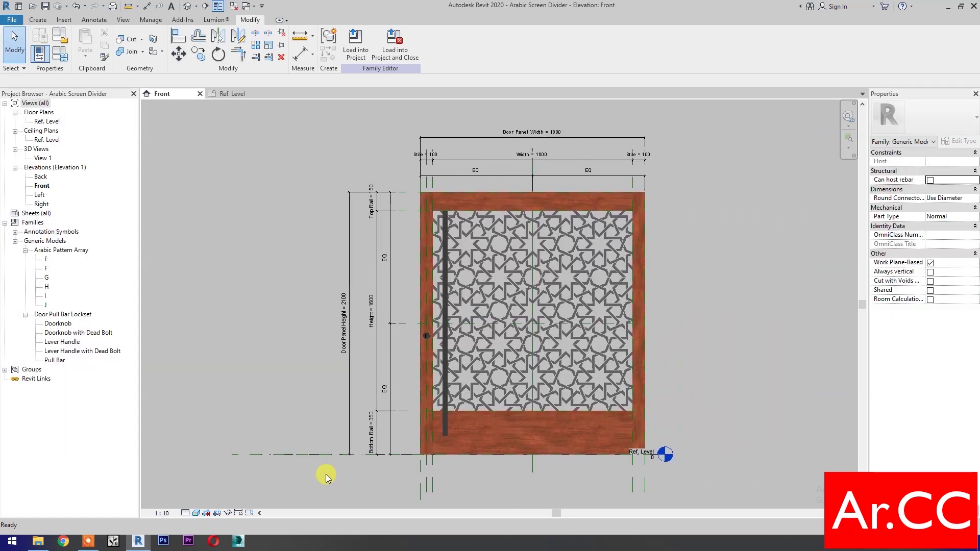
{"action": "left_click", "coordinate": [13, 20]}
{"action": "mouse_move", "coordinate": [42, 143]}
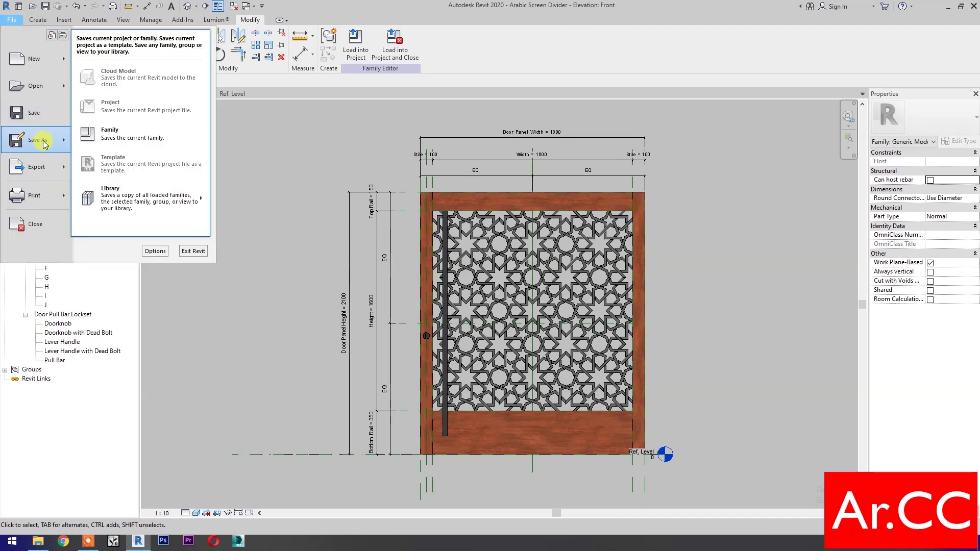
{"action": "left_click", "coordinate": [102, 128]}
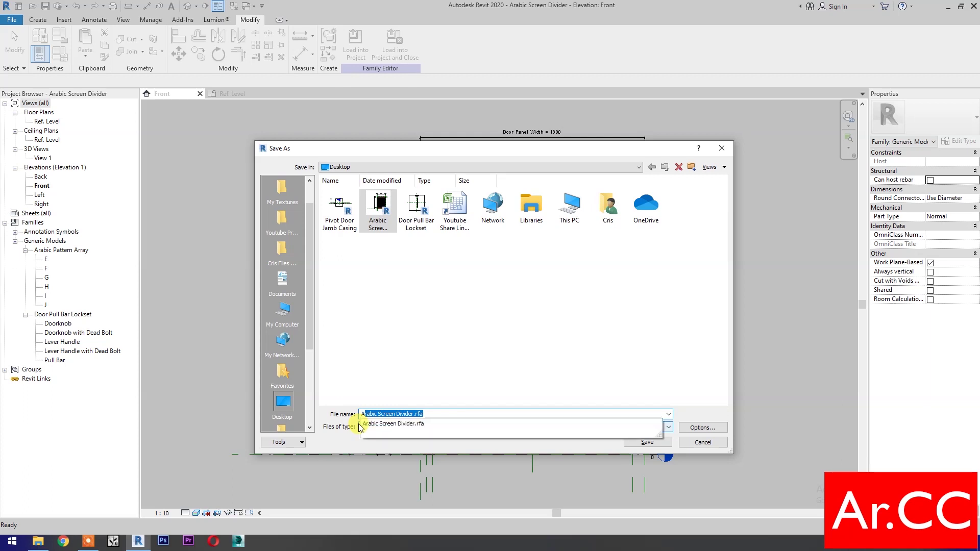
{"action": "type", "text": "Arabic Pattern Door Panel"}
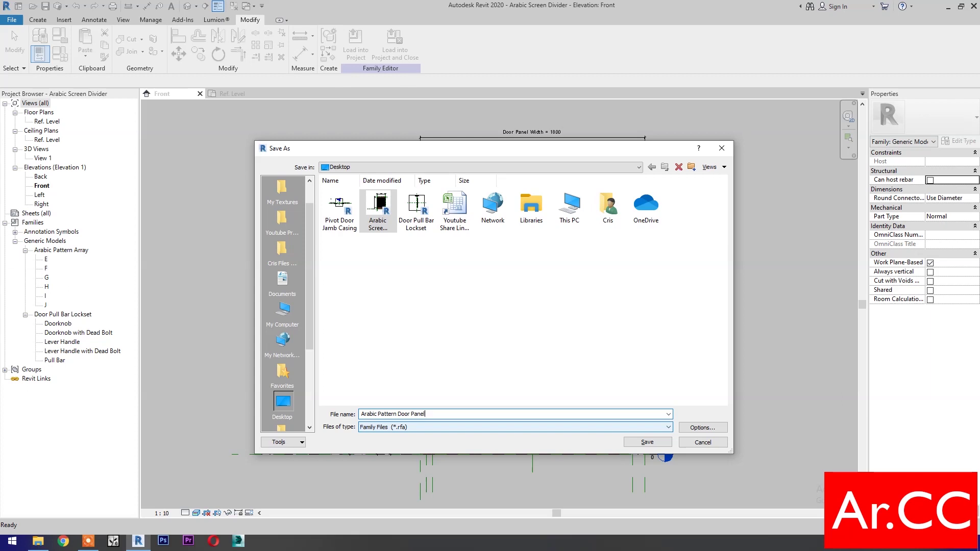
{"action": "left_click", "coordinate": [648, 443]}
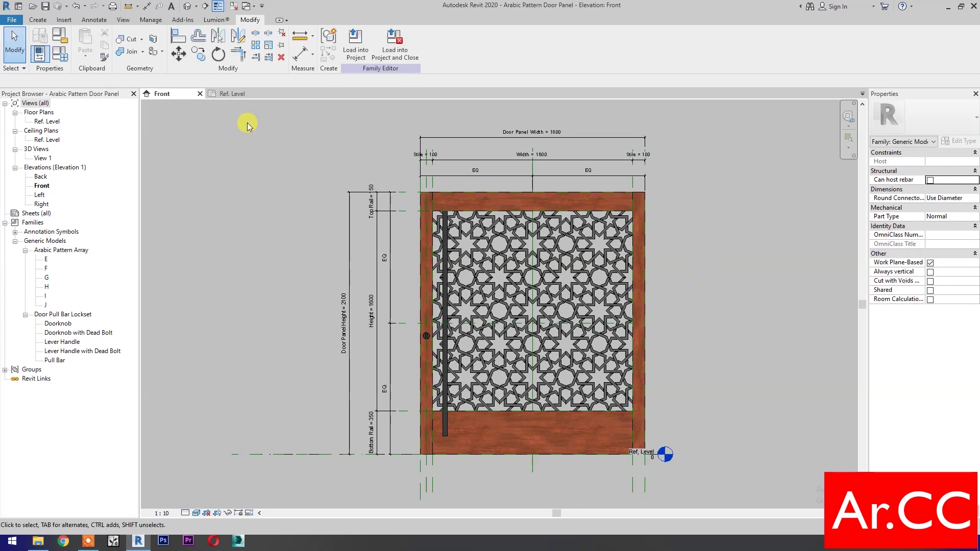
Step: Open the Pivot Door Jamb Casing family from the Desktop
{"action": "left_click", "coordinate": [11, 19]}
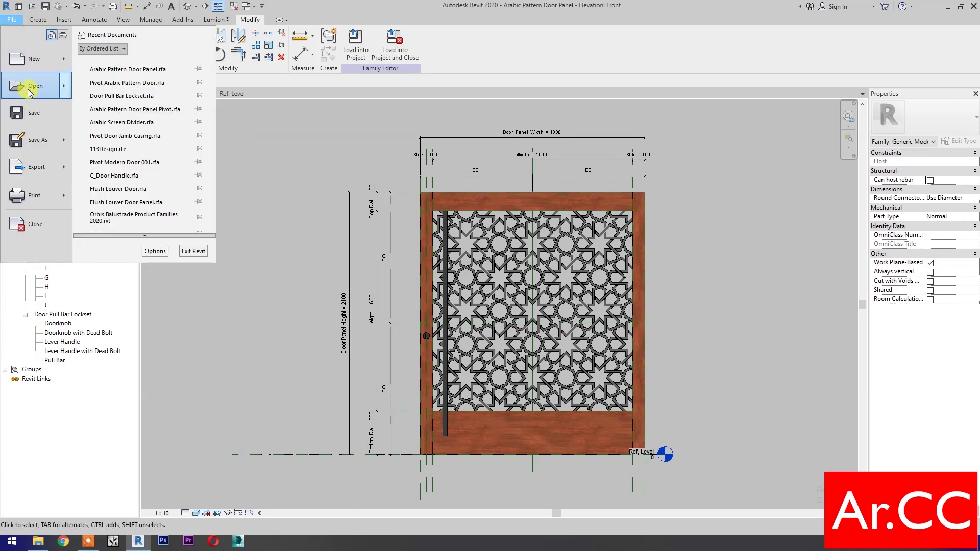
{"action": "mouse_move", "coordinate": [29, 92]}
{"action": "left_click", "coordinate": [115, 93]}
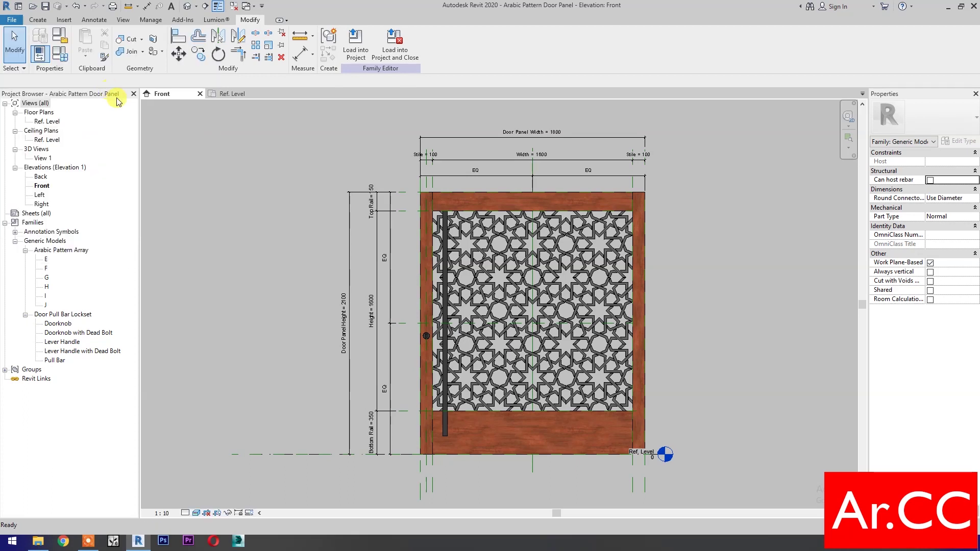
{"action": "left_click", "coordinate": [397, 269]}
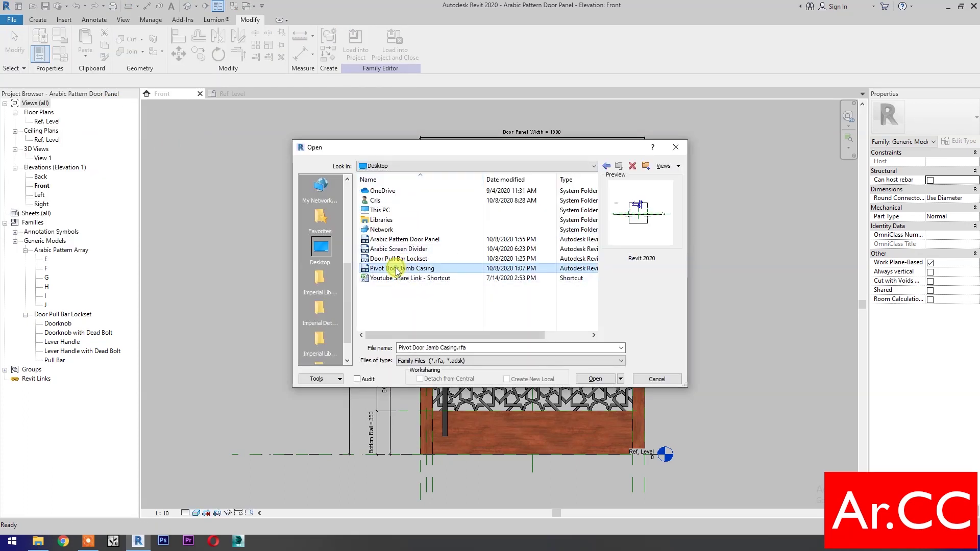
{"action": "left_click", "coordinate": [596, 379]}
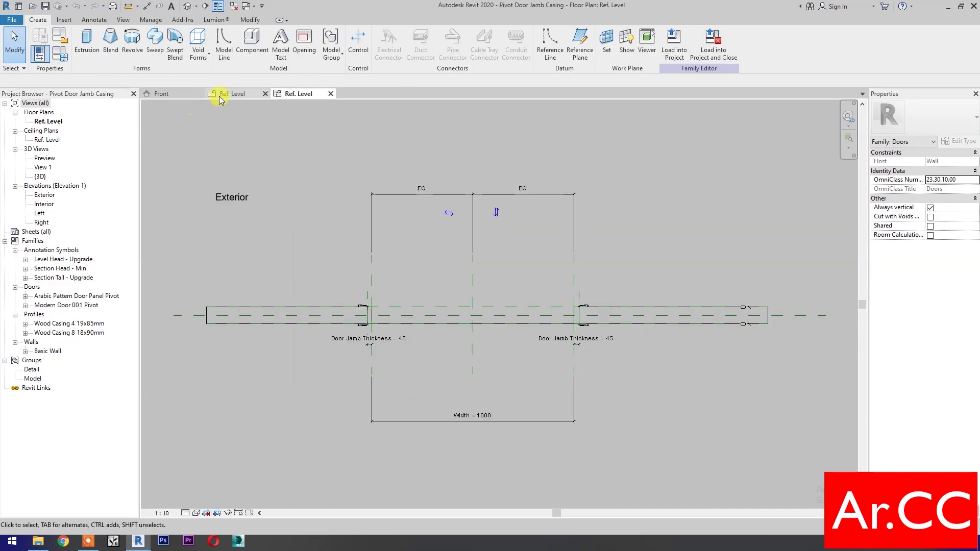
Step: Load the Arabic Pattern Door Panel into the Pivot Door Jamb Casing family, closing its source, and place it on the work plane below the wall opening
{"action": "left_click", "coordinate": [179, 94]}
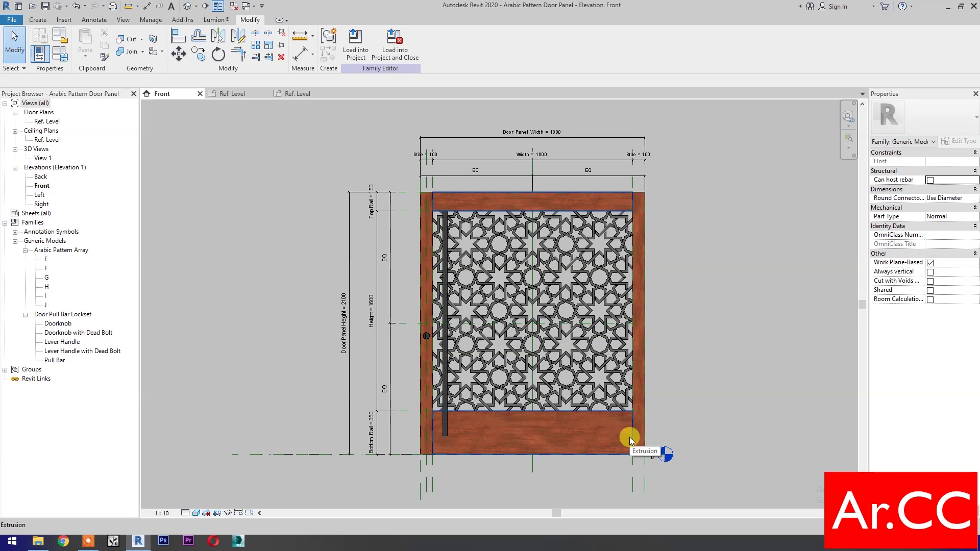
{"action": "left_click", "coordinate": [385, 65]}
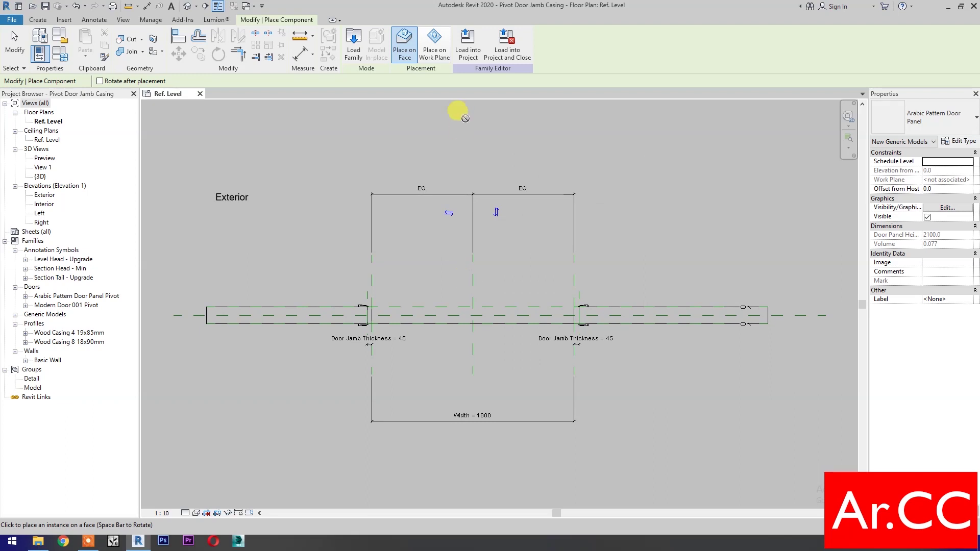
{"action": "left_click", "coordinate": [435, 47]}
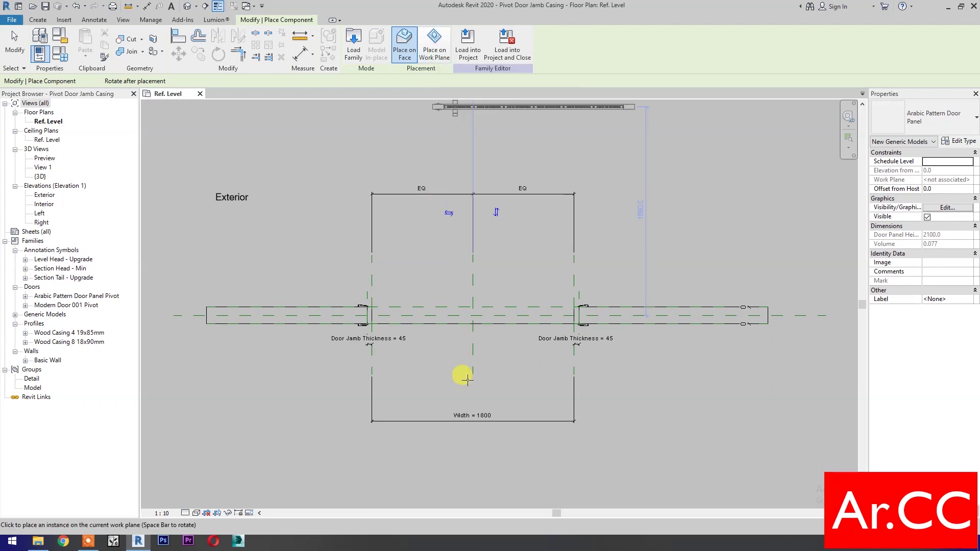
{"action": "left_click", "coordinate": [388, 384]}
{"action": "key", "text": "Escape"}
Step: Move the door panel from its midpoint onto the Center (Left/Right) reference plane, just below the wall
{"action": "scroll", "coordinate": [492, 388], "scroll_direction": "up", "scroll_amount": 3}
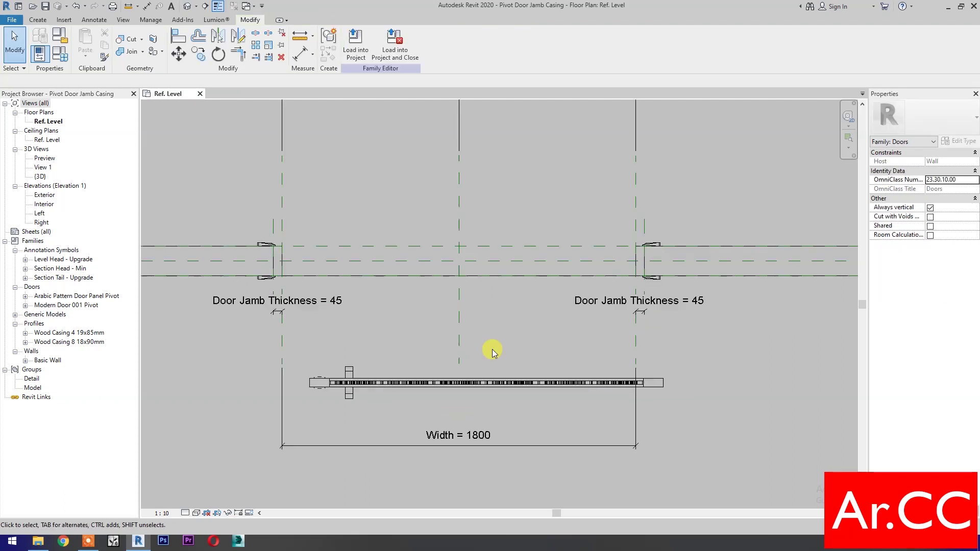
{"action": "left_click", "coordinate": [504, 386]}
{"action": "left_click", "coordinate": [504, 385]}
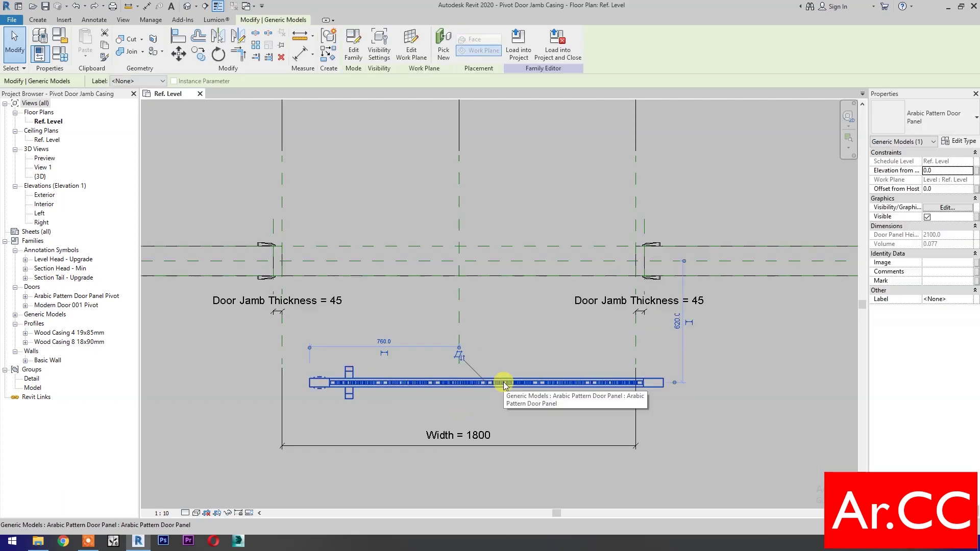
{"action": "left_click", "coordinate": [178, 59]}
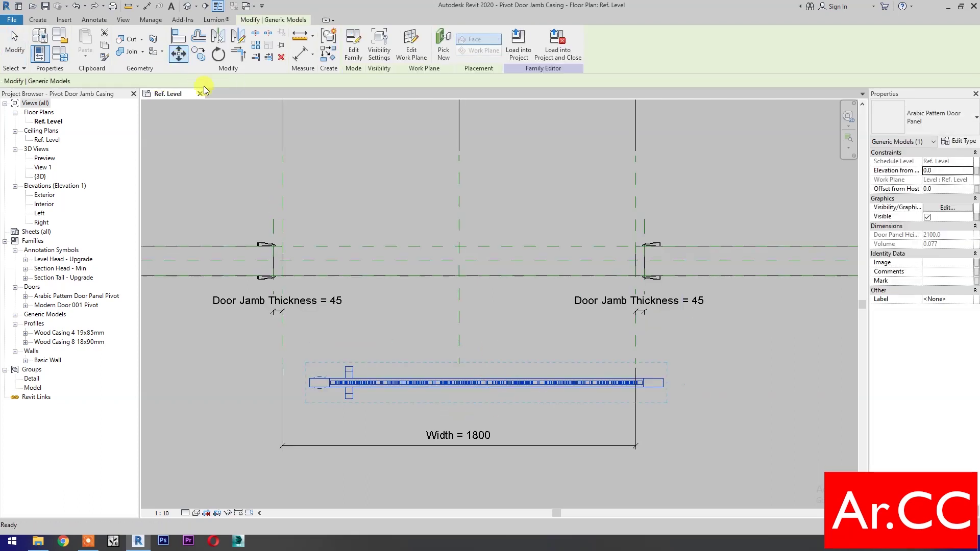
{"action": "left_click", "coordinate": [488, 381]}
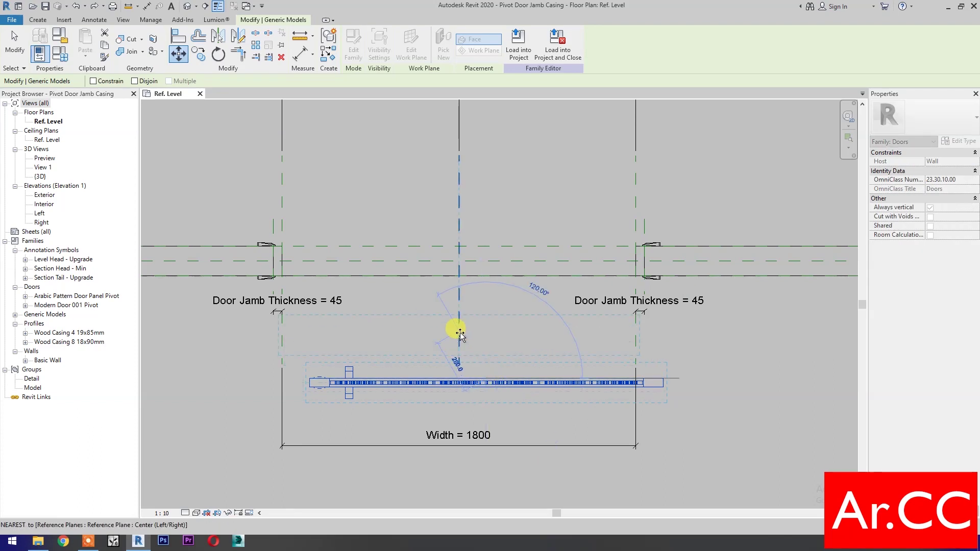
{"action": "left_click", "coordinate": [459, 334]}
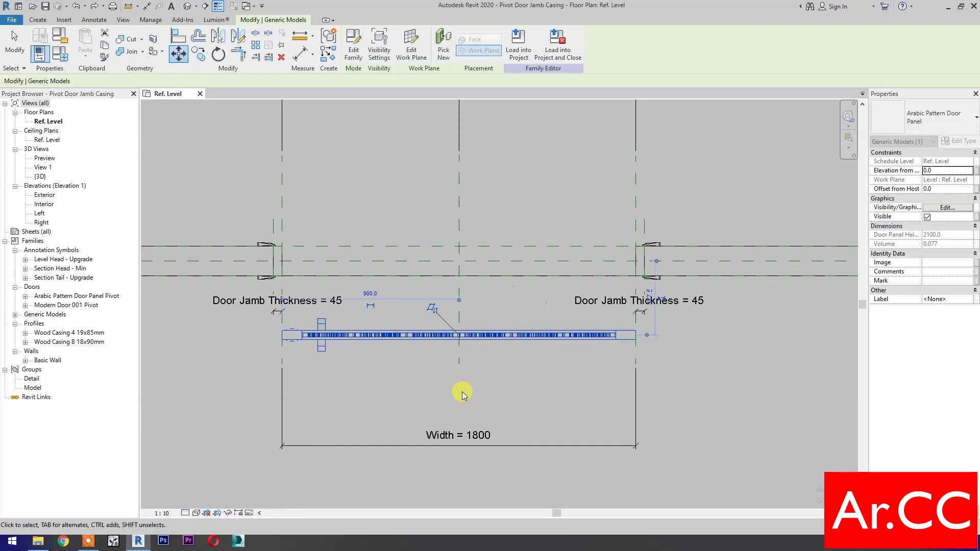
{"action": "left_click", "coordinate": [482, 383]}
Step: Align the door panel's left/right centre to the opening's Center (Left/Right) reference plane and lock the alignment
{"action": "scroll", "coordinate": [475, 380], "scroll_direction": "up", "scroll_amount": 3}
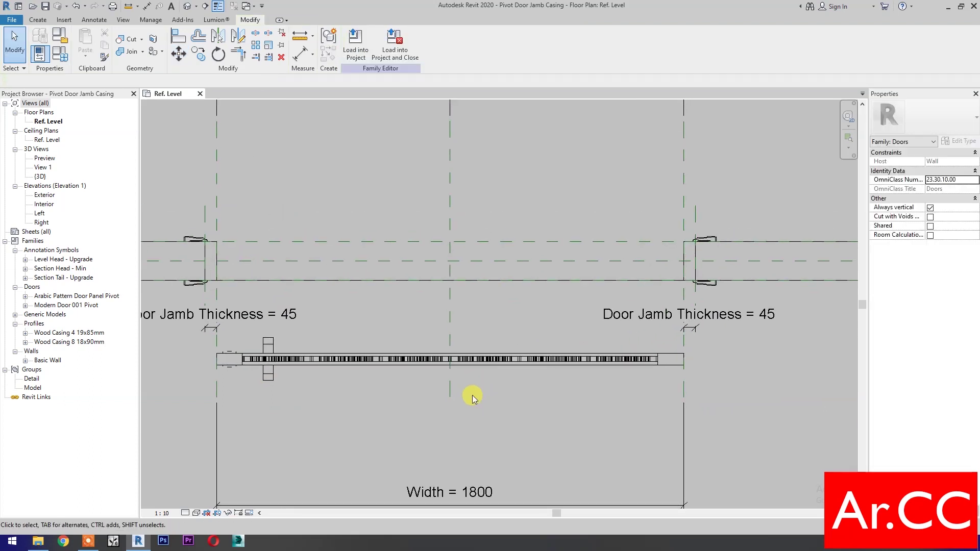
{"action": "left_click", "coordinate": [174, 38]}
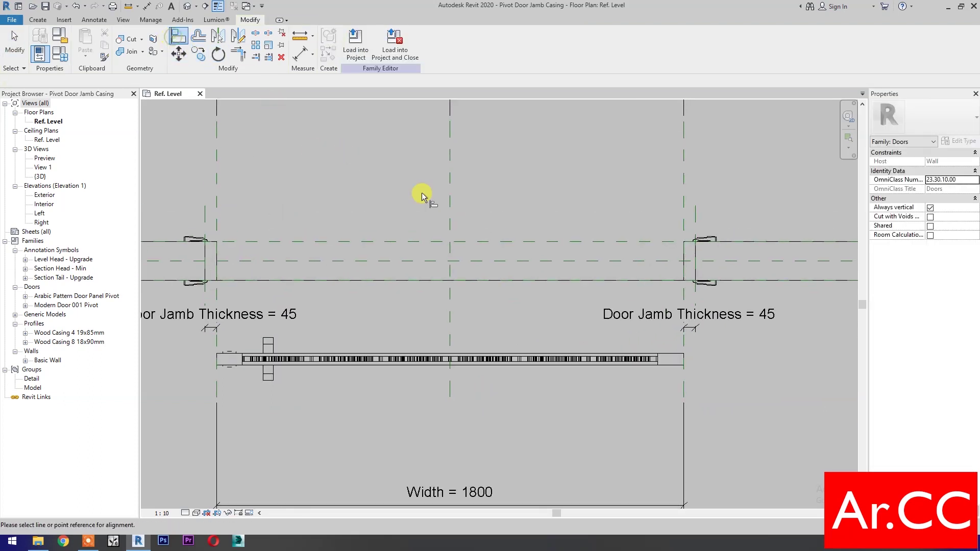
{"action": "left_click", "coordinate": [452, 216]}
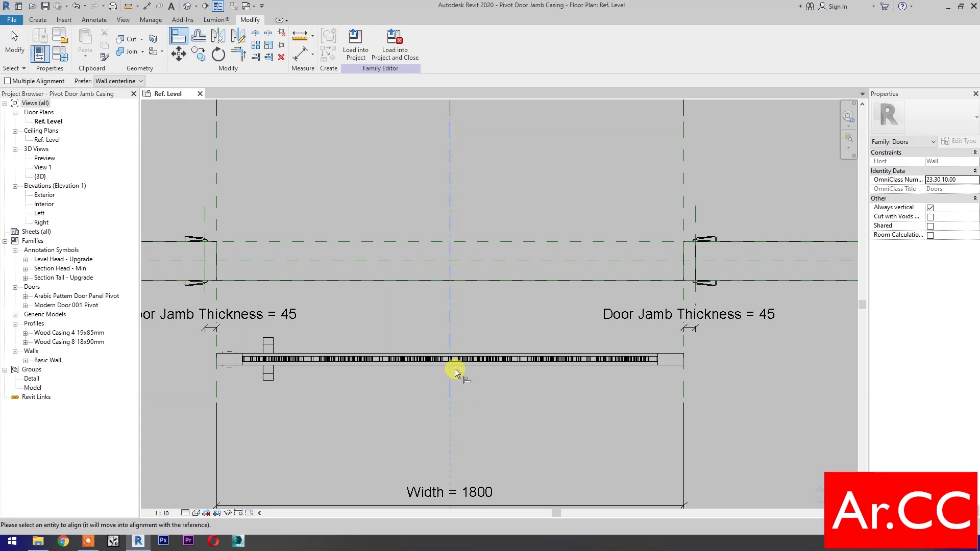
{"action": "scroll", "coordinate": [455, 369], "scroll_direction": "up", "scroll_amount": 2}
{"action": "scroll", "coordinate": [447, 353], "scroll_direction": "up", "scroll_amount": 3}
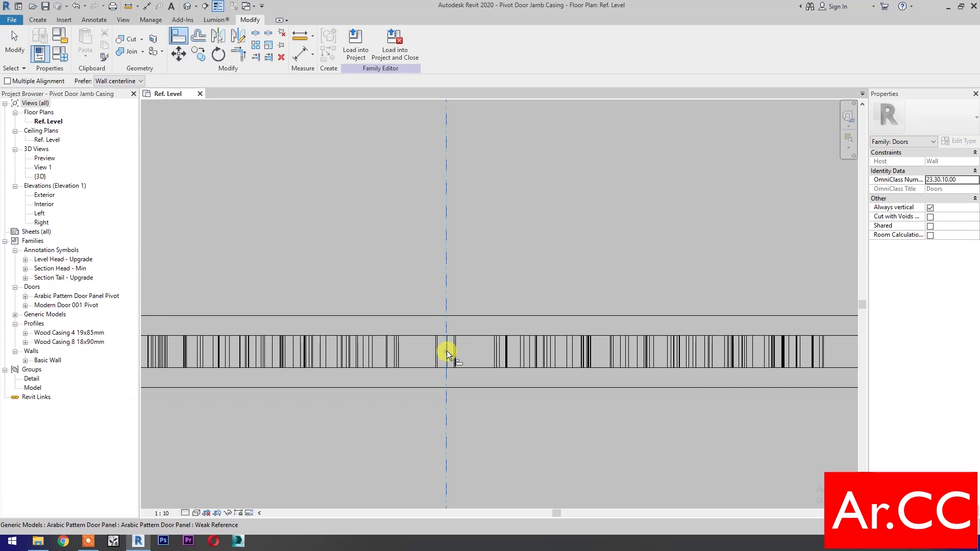
{"action": "left_click", "coordinate": [447, 351]}
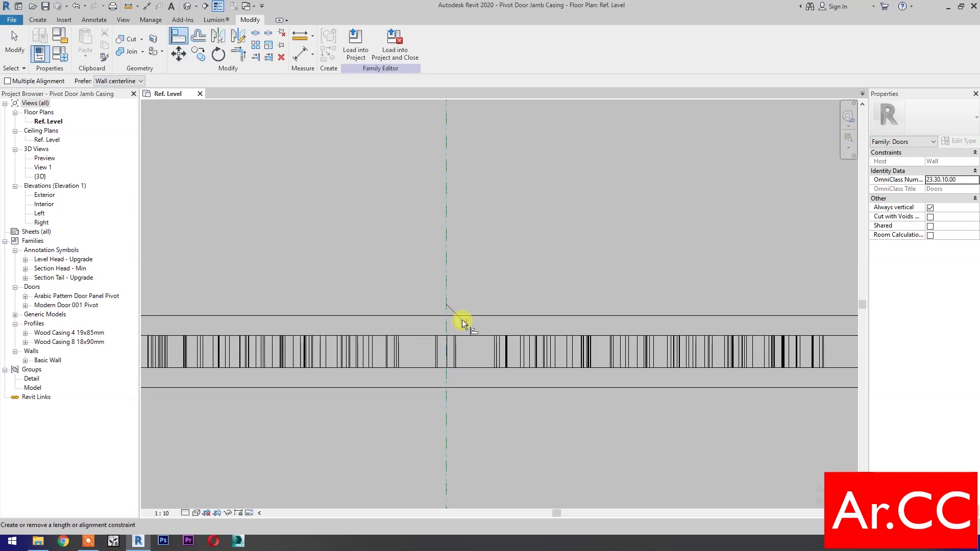
Step: Align the door panel's front/back centre to the wall's centreline and lock the alignment
{"action": "scroll", "coordinate": [461, 323], "scroll_direction": "down", "scroll_amount": 3}
{"action": "scroll", "coordinate": [461, 323], "scroll_direction": "down", "scroll_amount": 2}
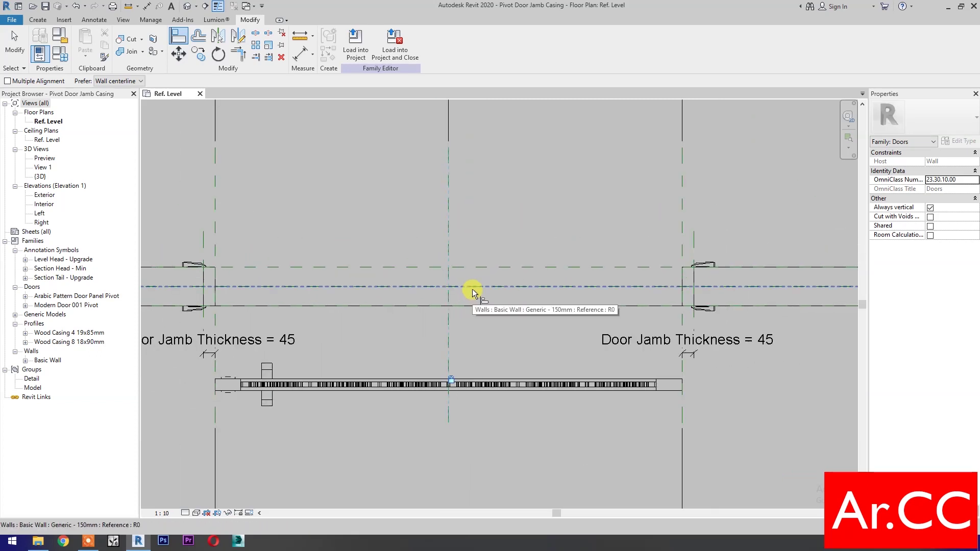
{"action": "scroll", "coordinate": [472, 290], "scroll_direction": "down", "scroll_amount": 3}
{"action": "left_click", "coordinate": [770, 287]}
{"action": "scroll", "coordinate": [464, 339], "scroll_direction": "up", "scroll_amount": 6}
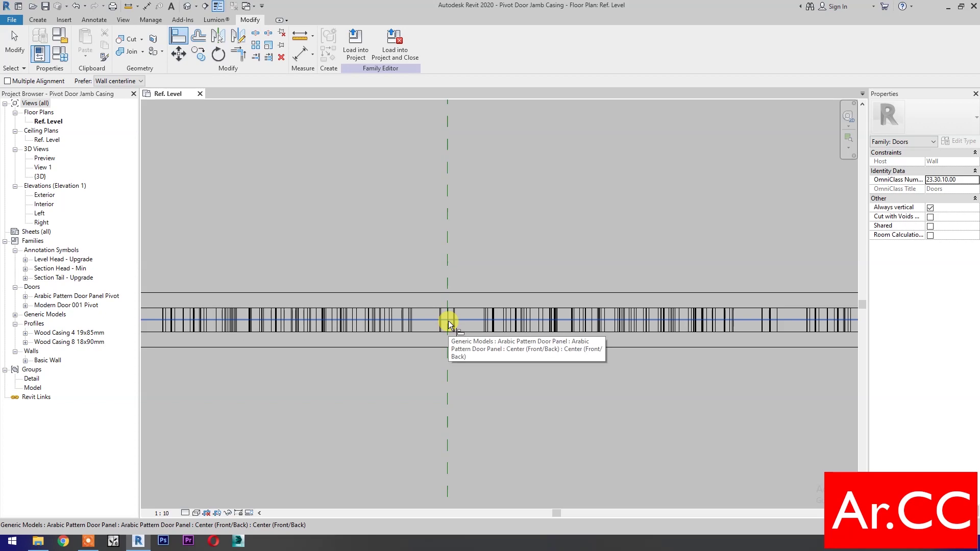
{"action": "key", "text": "Tab"}
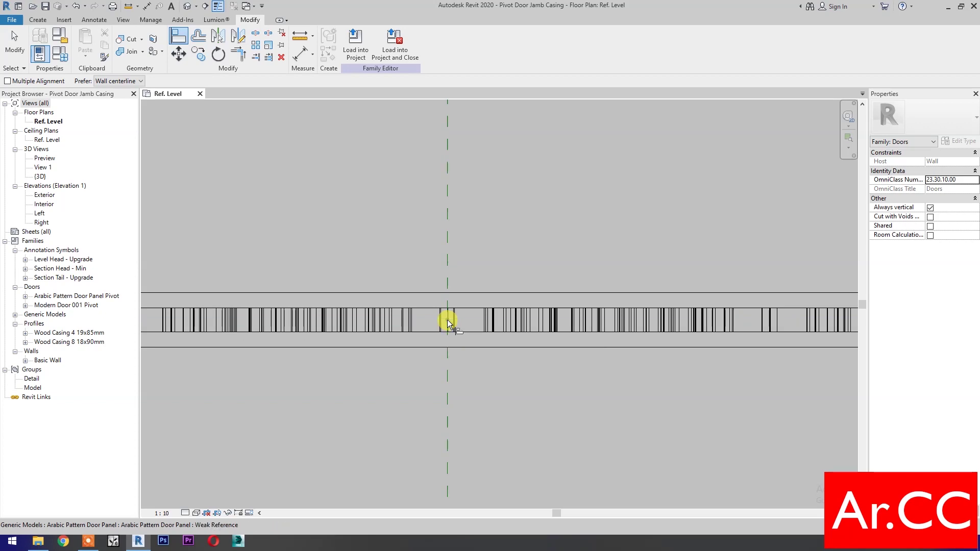
{"action": "scroll", "coordinate": [449, 333], "scroll_direction": "down", "scroll_amount": 5}
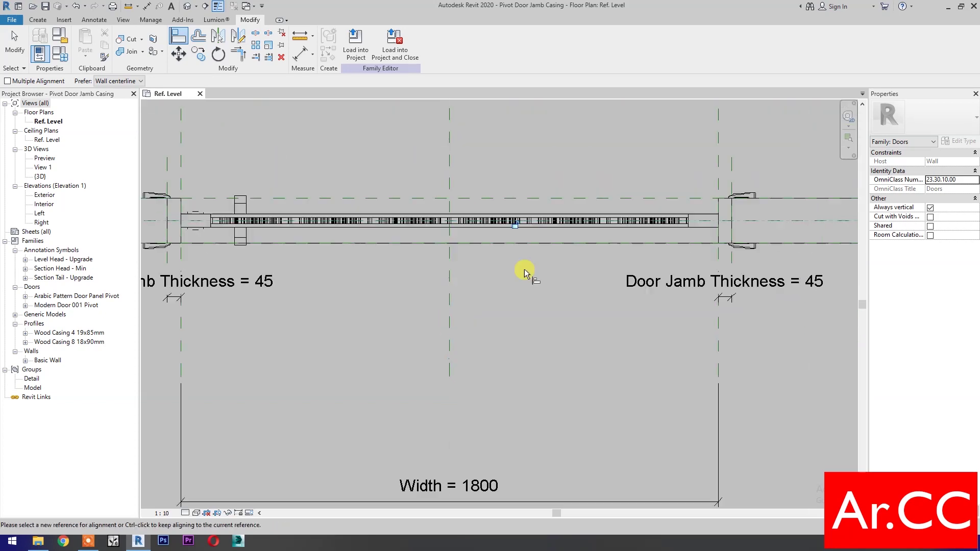
{"action": "scroll", "coordinate": [512, 313], "scroll_direction": "down", "scroll_amount": 2}
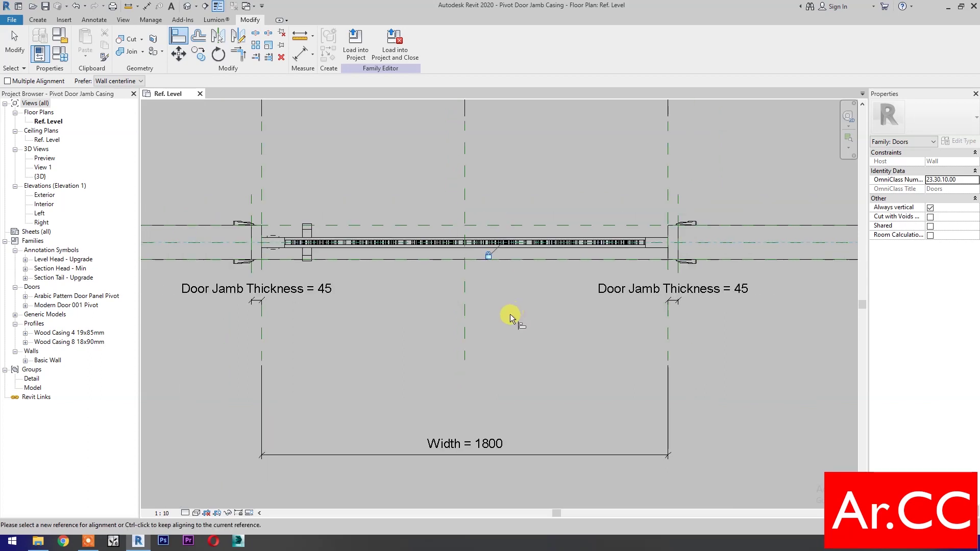
{"action": "middle_click_drag", "start_coordinate": [510, 314], "coordinate": [498, 385]}
{"action": "key", "text": "Escape"}
Step: Rotate the Arabic Pattern Door Panel about its centre by about 155° clockwise
{"action": "left_click", "coordinate": [337, 296]}
{"action": "left_click", "coordinate": [340, 297]}
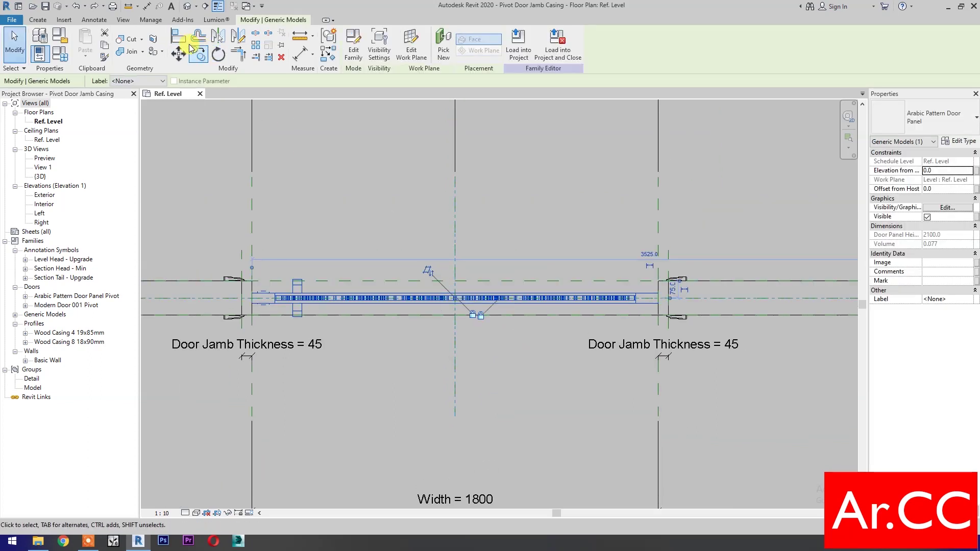
{"action": "left_click", "coordinate": [218, 36]}
{"action": "left_click", "coordinate": [453, 205]}
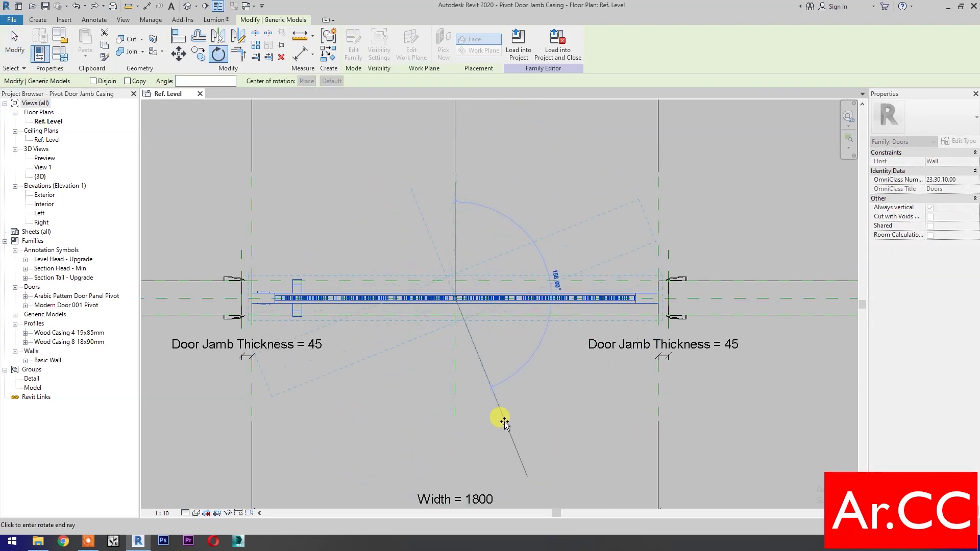
{"action": "left_click", "coordinate": [513, 423]}
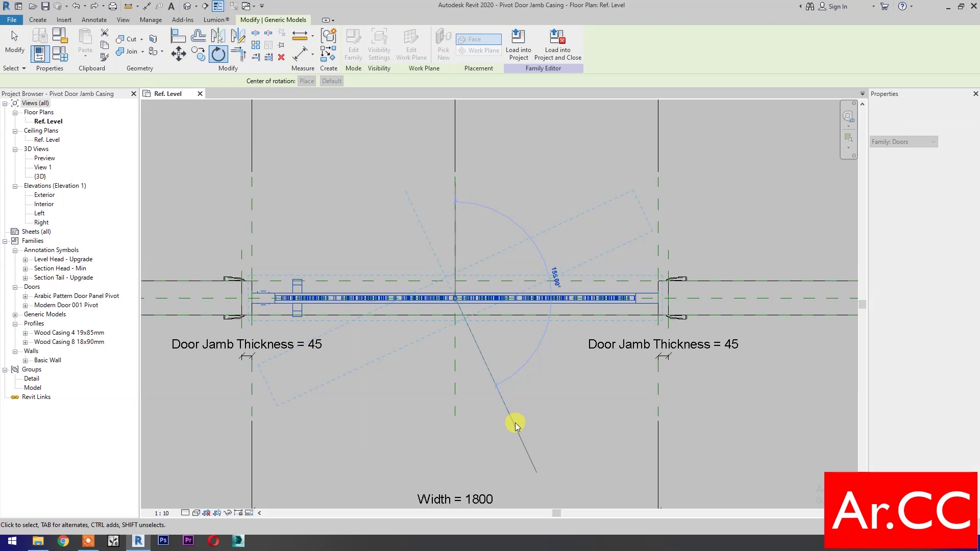
Step: Add an angular dimension between the wall's centreline and the rotated door panel's centreline, outside the jamb
{"action": "key", "text": "i"}
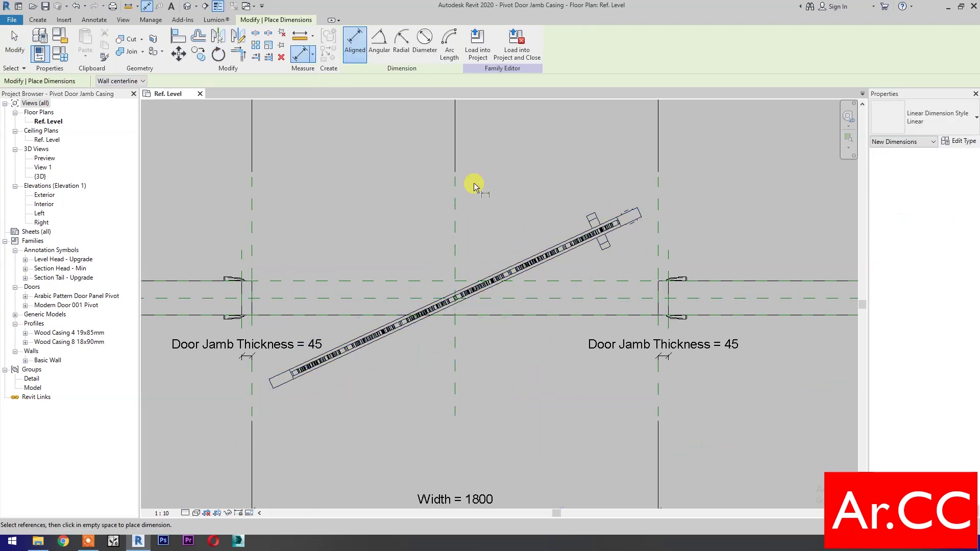
{"action": "key", "text": "d"}
{"action": "key", "text": "a"}
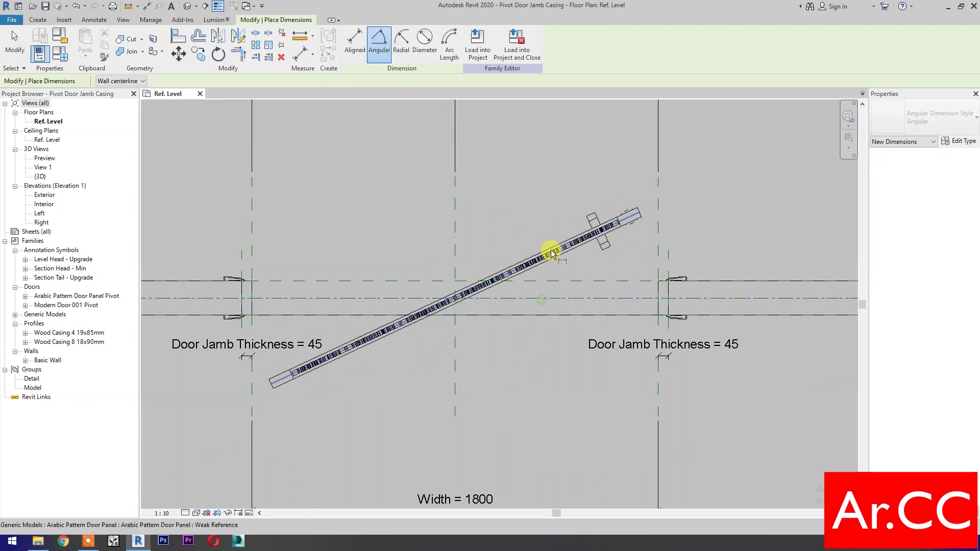
{"action": "left_click", "coordinate": [681, 246]}
{"action": "left_click", "coordinate": [694, 225]}
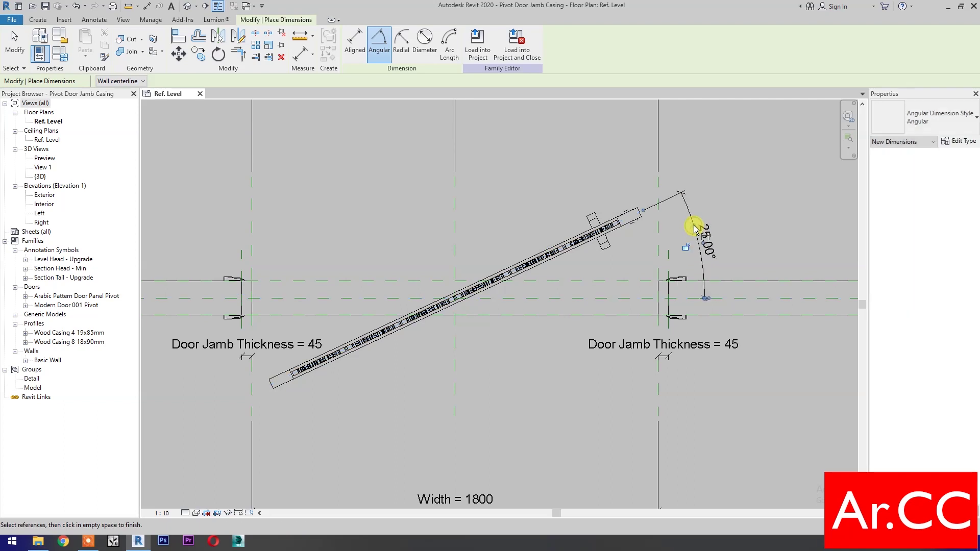
{"action": "key", "text": "Escape"}
{"action": "key", "text": "Escape"}
Step: Label the angular dimension with the existing Opening Angle parameter
{"action": "left_click", "coordinate": [696, 227]}
{"action": "left_click", "coordinate": [424, 43]}
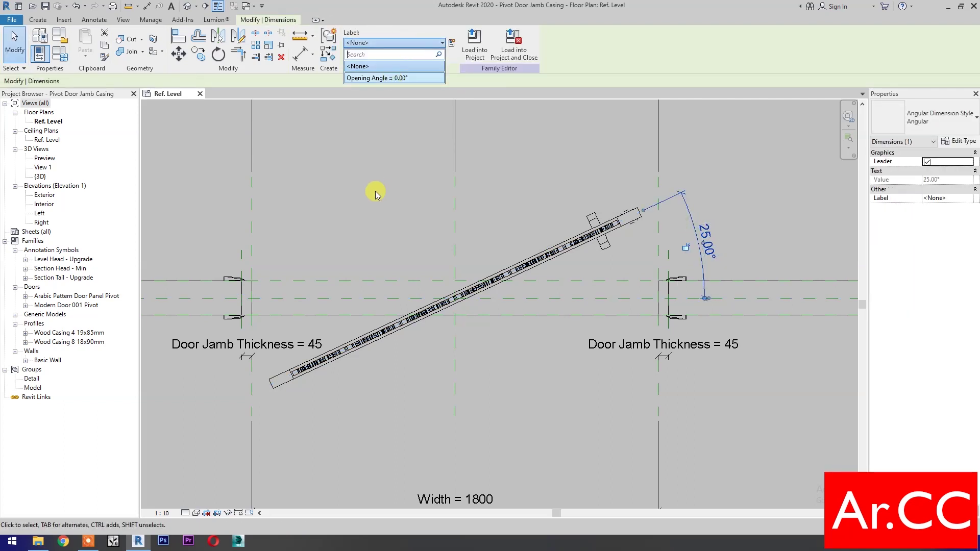
{"action": "key", "text": "Return"}
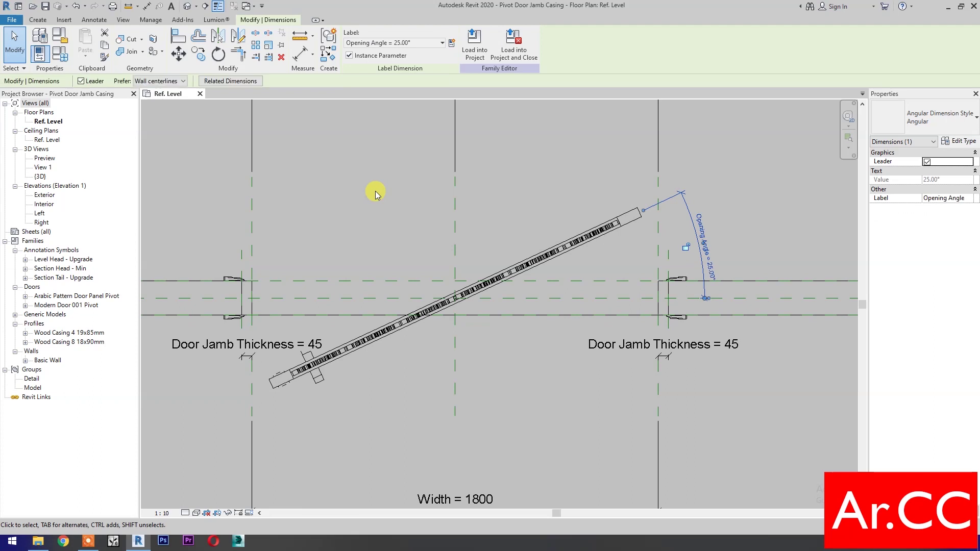
{"action": "left_click", "coordinate": [375, 193]}
{"action": "middle_click_drag", "start_coordinate": [374, 193], "coordinate": [414, 195]}
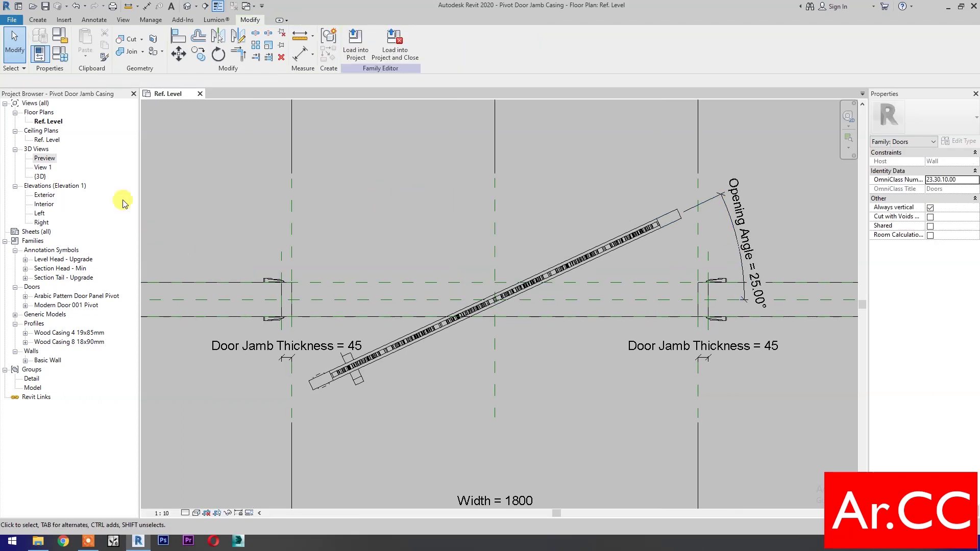
Step: Open the Preview 3D view of the door family
{"action": "double_click", "coordinate": [46, 158]}
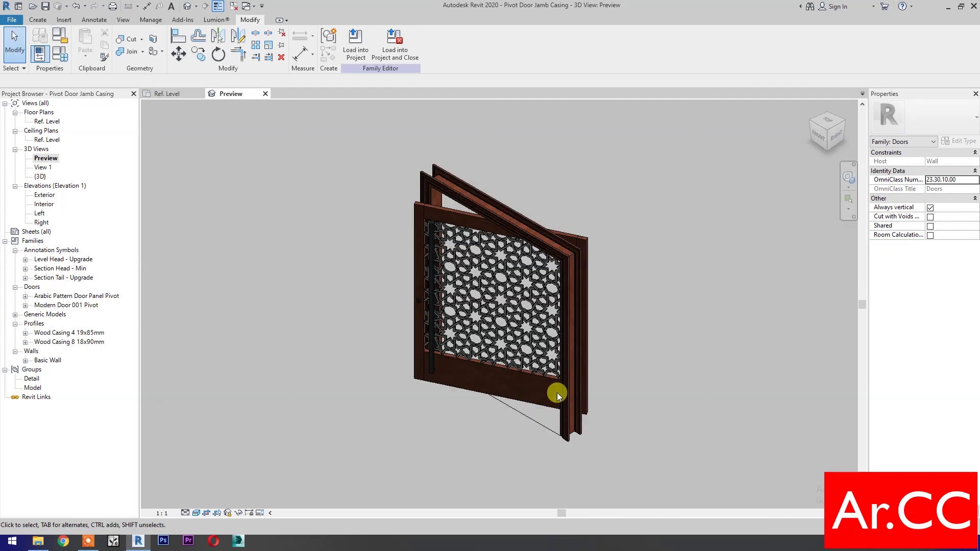
{"action": "scroll", "coordinate": [469, 442], "scroll_direction": "up", "scroll_amount": 2}
{"action": "middle_click_drag", "start_coordinate": [476, 437], "coordinate": [519, 495]}
{"action": "middle_click_drag", "start_coordinate": [453, 437], "coordinate": [579, 445]}
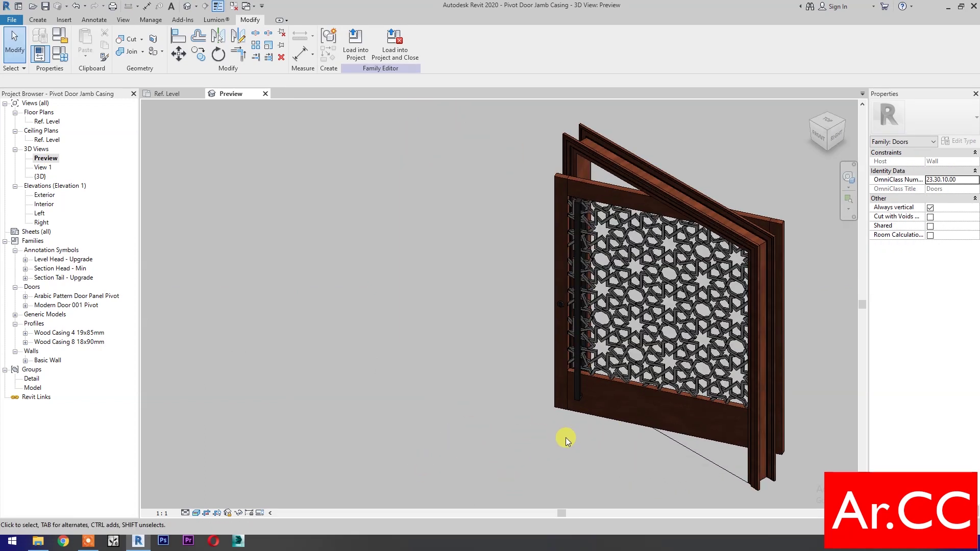
Step: Set the Opening Angle parameter to 90° in the family types and apply it to test the pivoting panel
{"action": "left_click", "coordinate": [60, 53]}
{"action": "left_click_drag", "start_coordinate": [276, 115], "coordinate": [299, 124]}
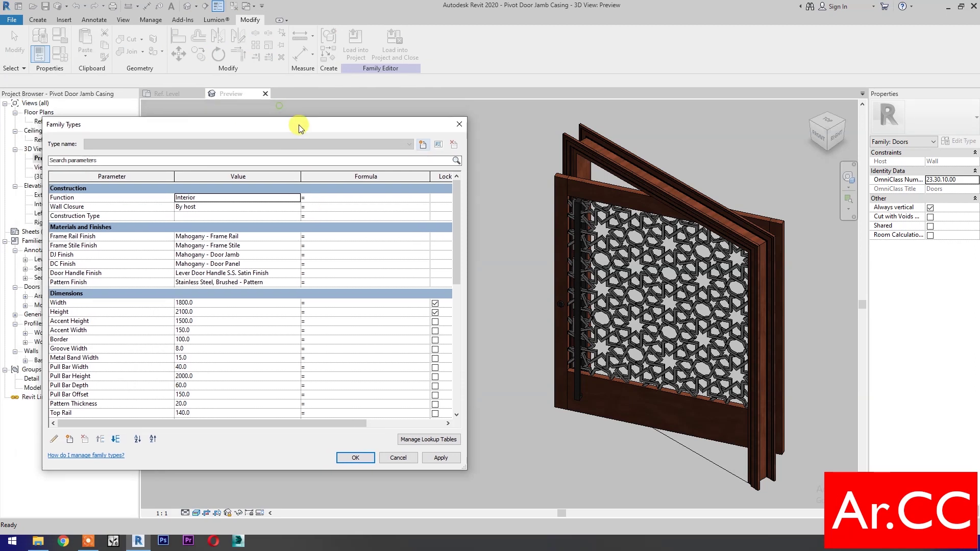
{"action": "scroll", "coordinate": [234, 371], "scroll_direction": "down", "scroll_amount": 9}
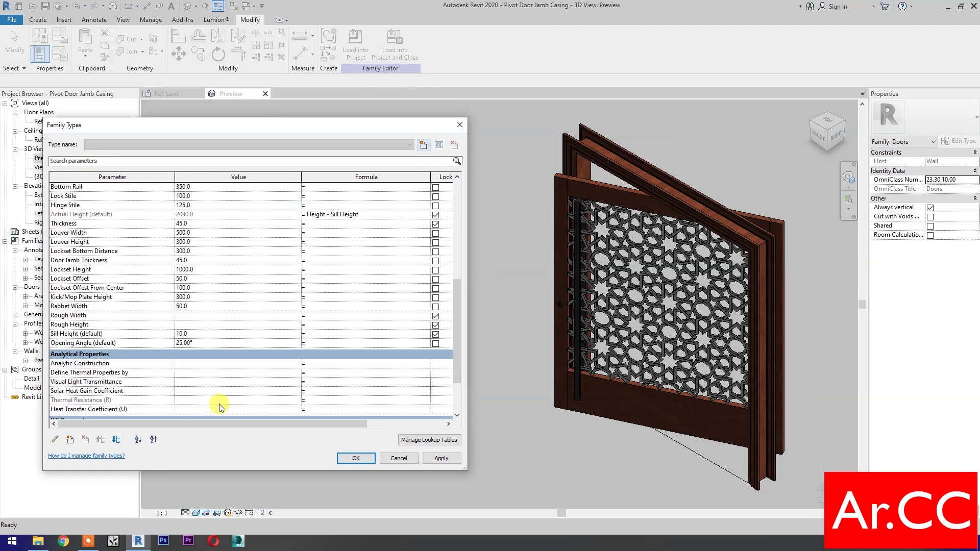
{"action": "left_click", "coordinate": [234, 342]}
{"action": "type", "text": "90"}
{"action": "left_click", "coordinate": [442, 459]}
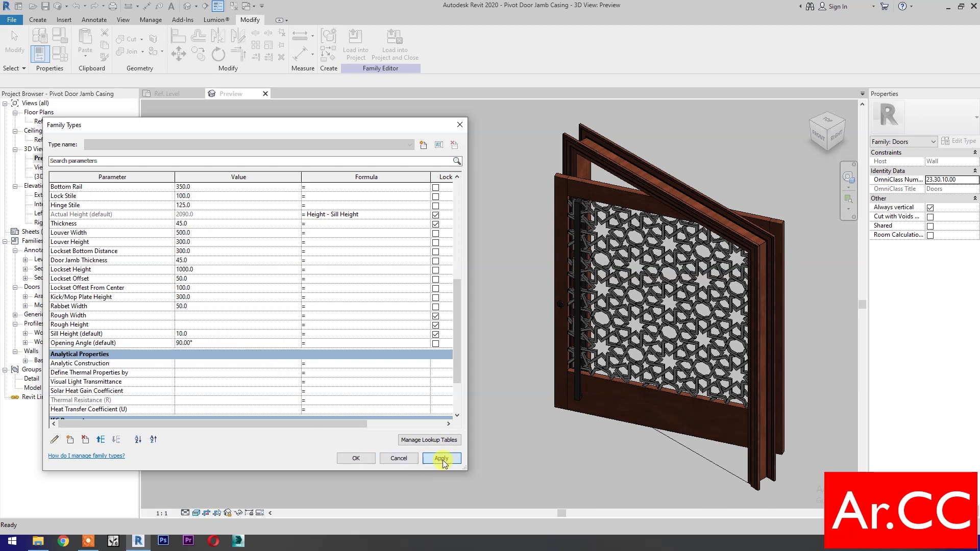
Step: Set the Opening Angle parameter to 20°, apply it and accept the family types
{"action": "left_click", "coordinate": [228, 341]}
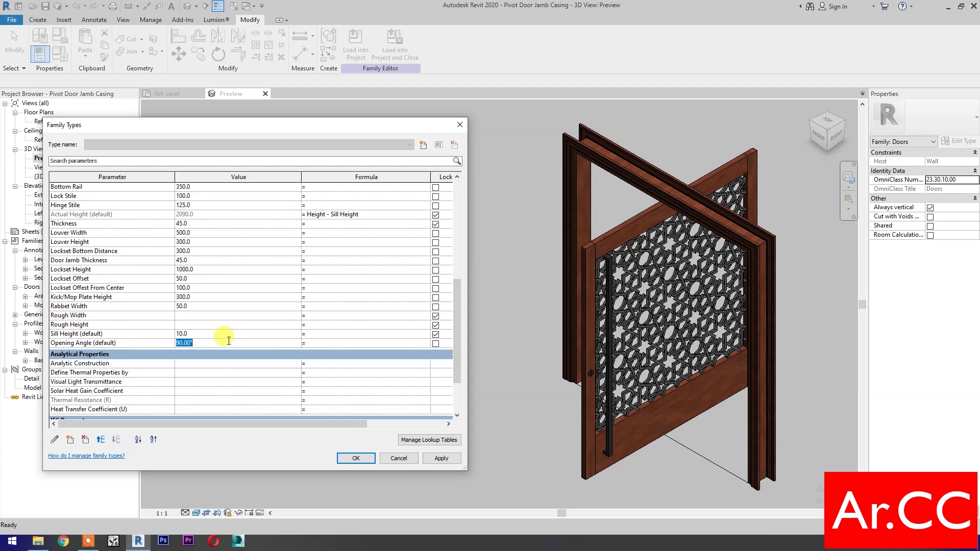
{"action": "left_click", "coordinate": [441, 459]}
{"action": "left_click", "coordinate": [238, 342]}
{"action": "type", "text": "20"}
{"action": "left_click", "coordinate": [430, 459]}
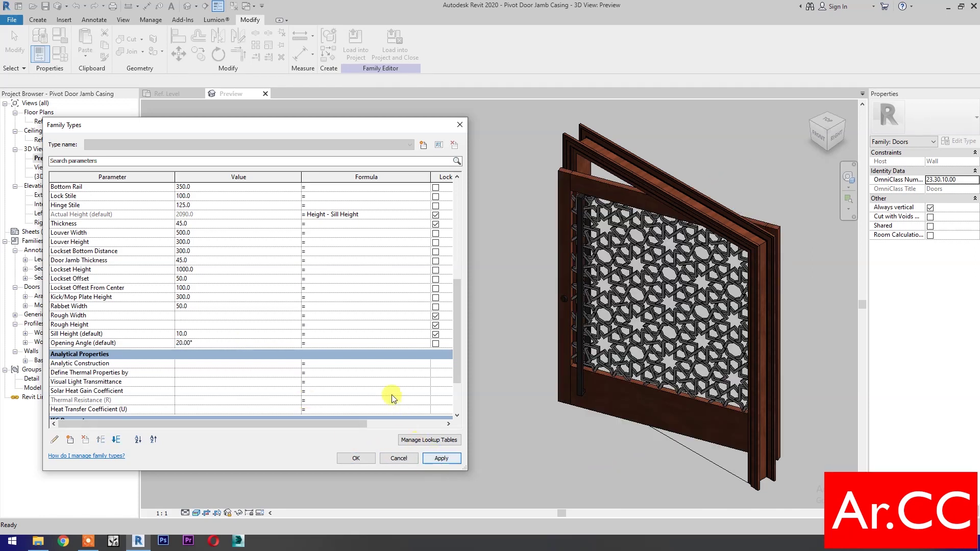
{"action": "scroll", "coordinate": [393, 397], "scroll_direction": "up", "scroll_amount": 6}
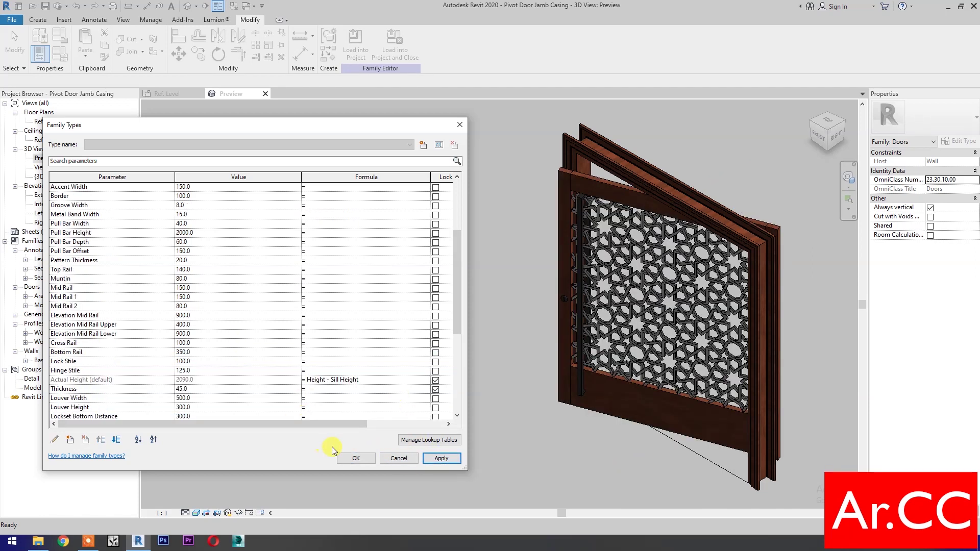
{"action": "left_click", "coordinate": [348, 458]}
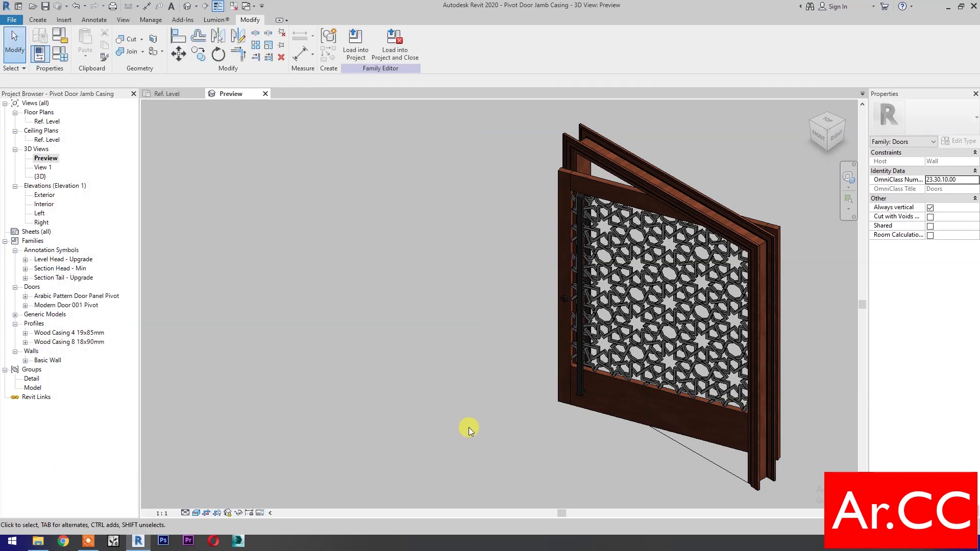
Step: Associate the door panel's Offset from Host with the Sill Height family parameter
{"action": "left_click", "coordinate": [560, 402]}
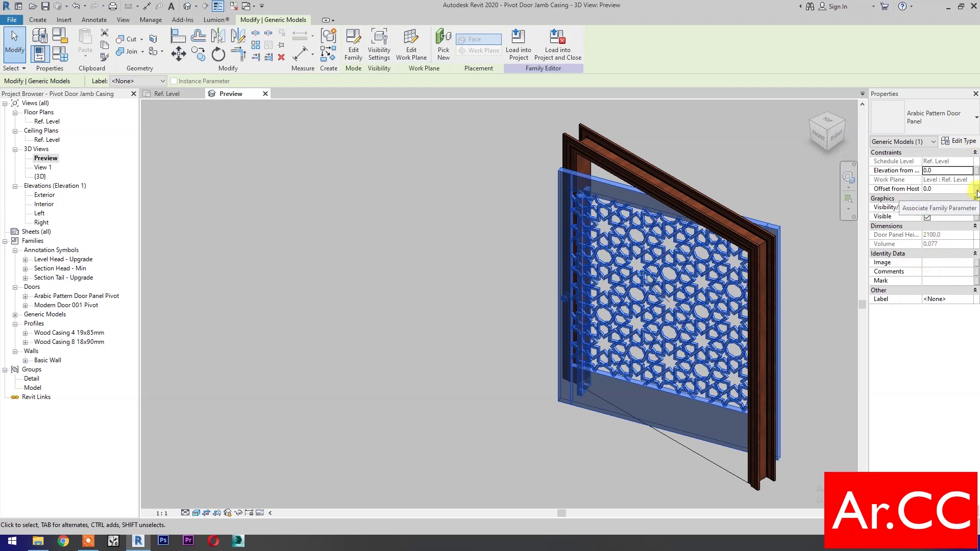
{"action": "left_click", "coordinate": [976, 193]}
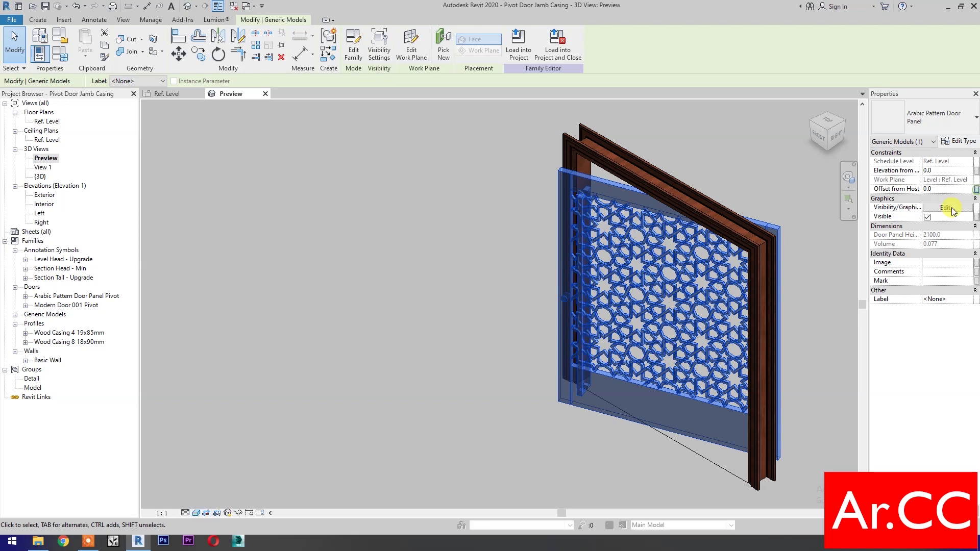
{"action": "scroll", "coordinate": [593, 360], "scroll_direction": "down", "scroll_amount": 10}
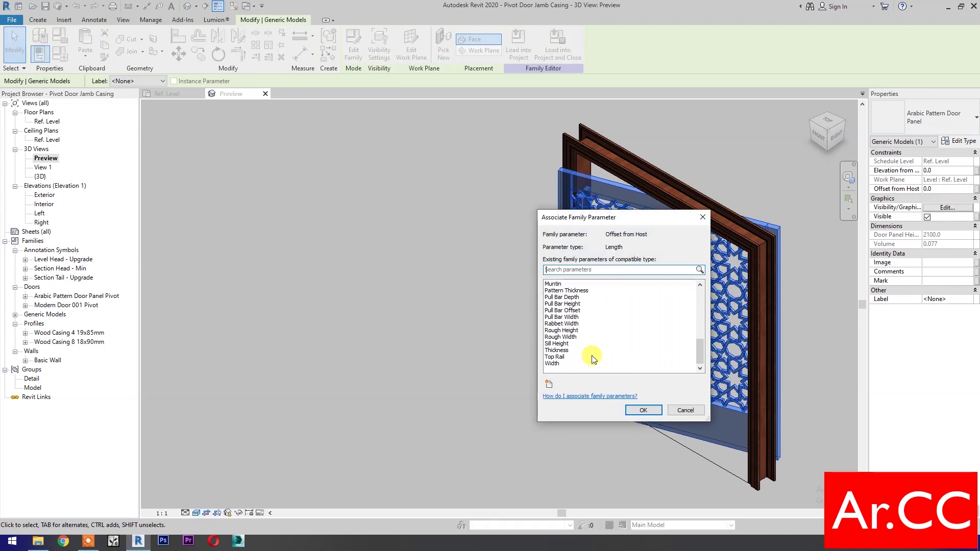
{"action": "left_click", "coordinate": [560, 344]}
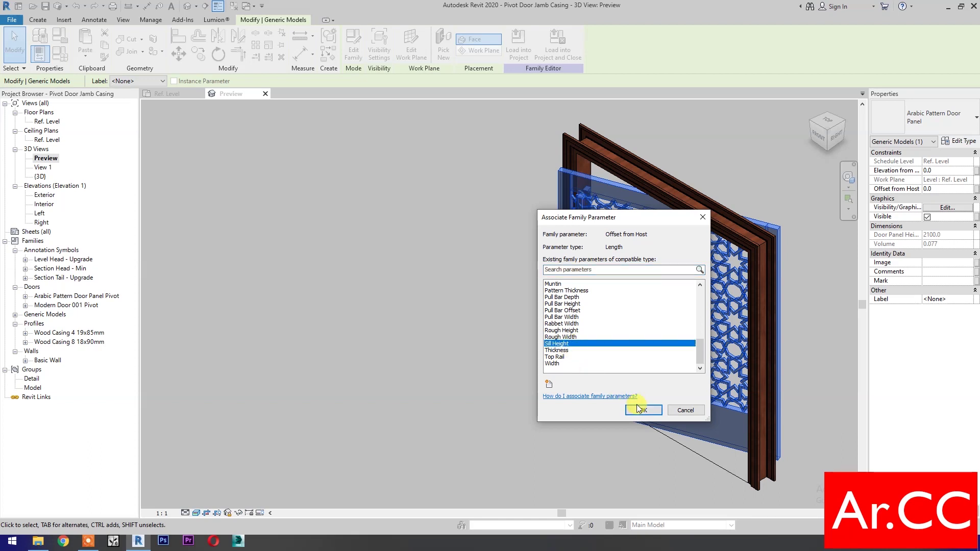
{"action": "left_click", "coordinate": [639, 411]}
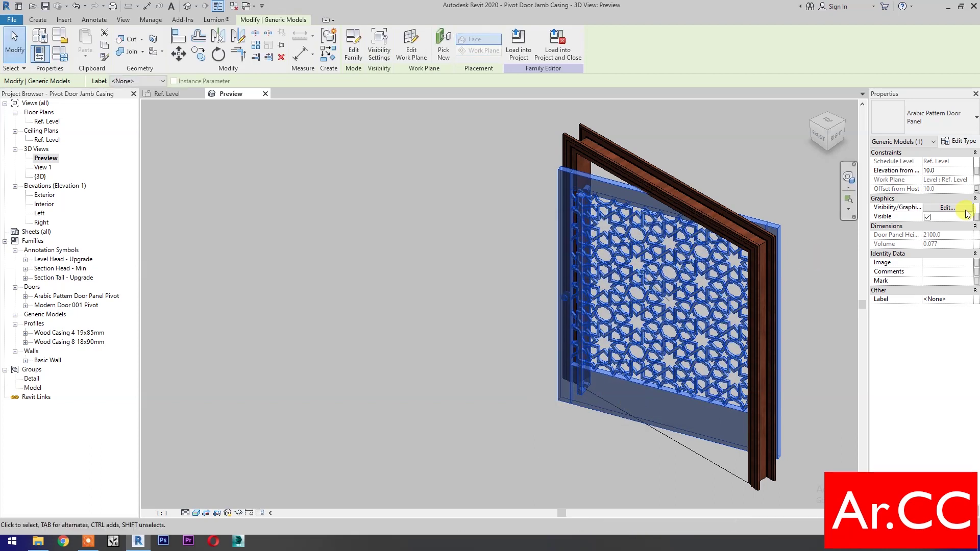
Step: In the door panel's type properties, associate Lockset Offset with the family parameter Lockset Offset
{"action": "left_click", "coordinate": [960, 141]}
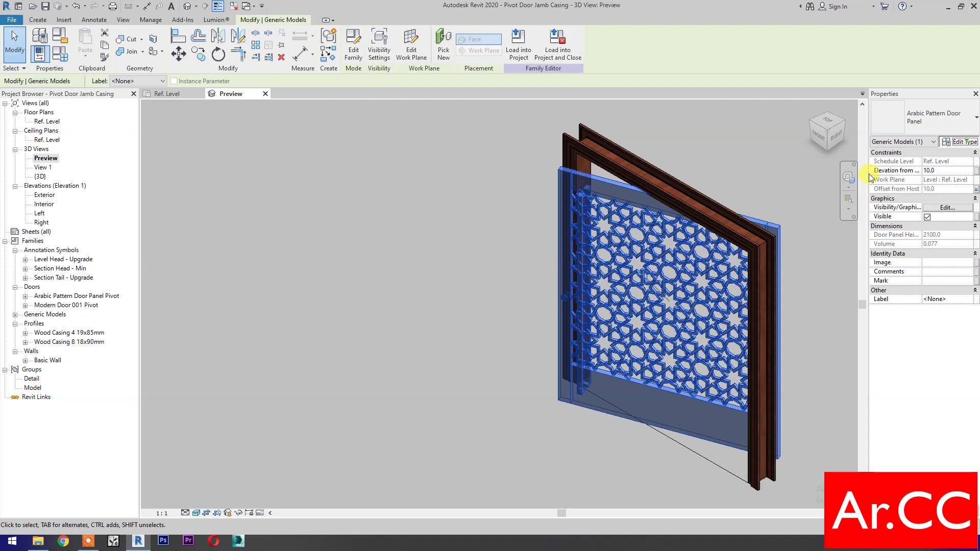
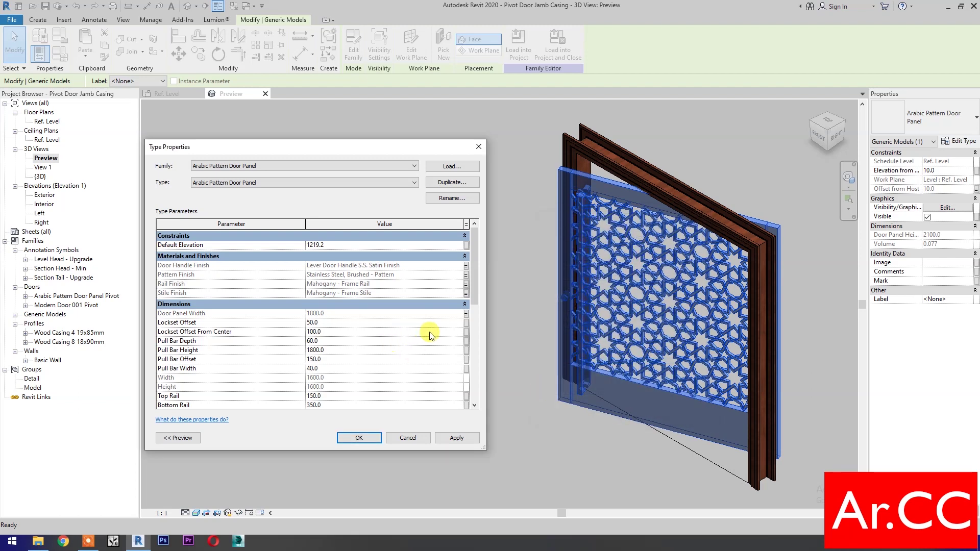
{"action": "left_click", "coordinate": [465, 323]}
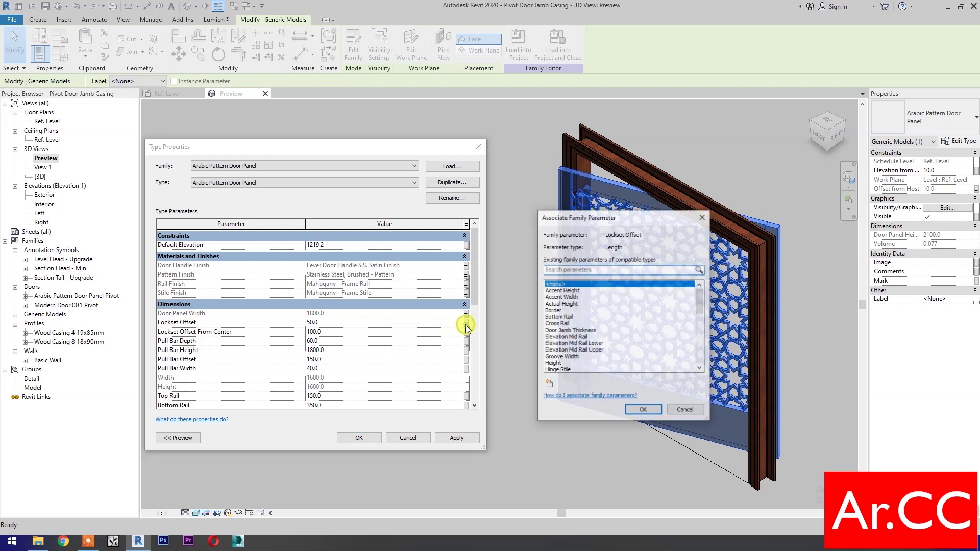
{"action": "scroll", "coordinate": [590, 355], "scroll_direction": "down", "scroll_amount": 3}
{"action": "scroll", "coordinate": [591, 355], "scroll_direction": "down", "scroll_amount": 1}
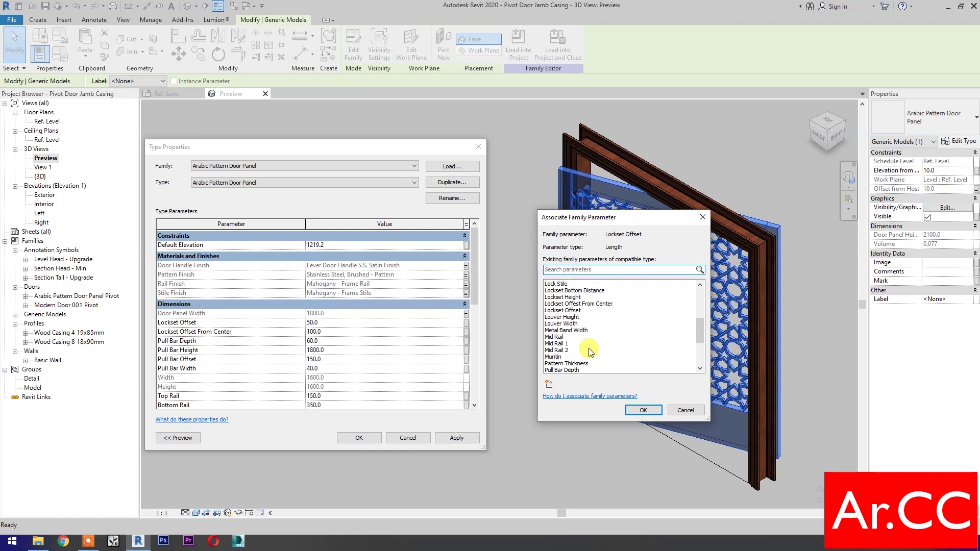
{"action": "left_click", "coordinate": [580, 311]}
{"action": "left_click", "coordinate": [644, 412]}
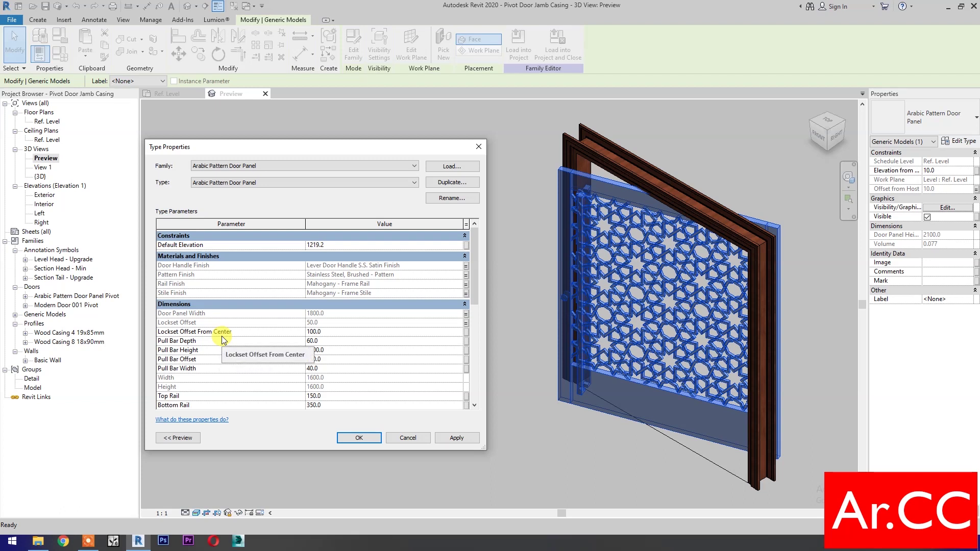
Step: Associate the panel's Lockset Offset From Center with the family parameter Lockset Offest From Center
{"action": "left_click", "coordinate": [468, 333]}
{"action": "scroll", "coordinate": [571, 360], "scroll_direction": "down", "scroll_amount": 3}
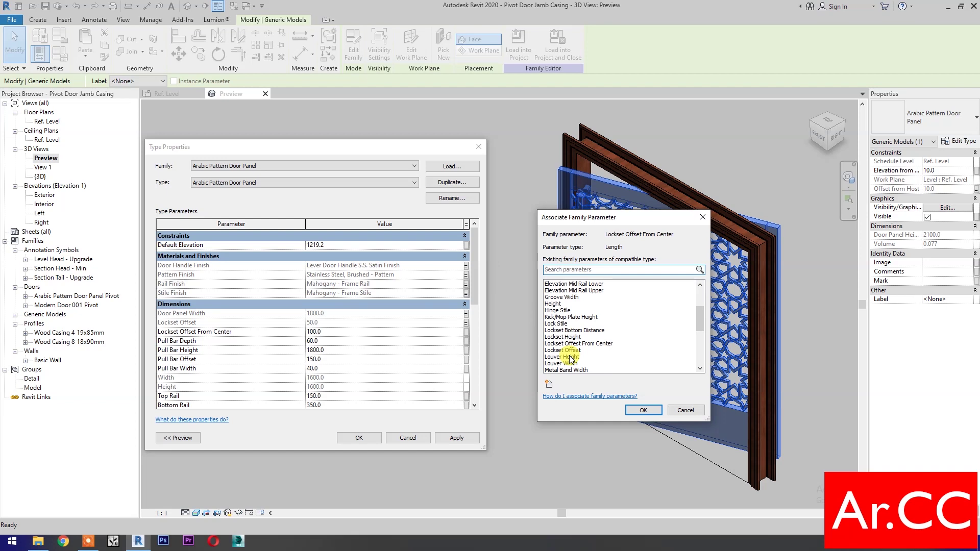
{"action": "left_click", "coordinate": [574, 344]}
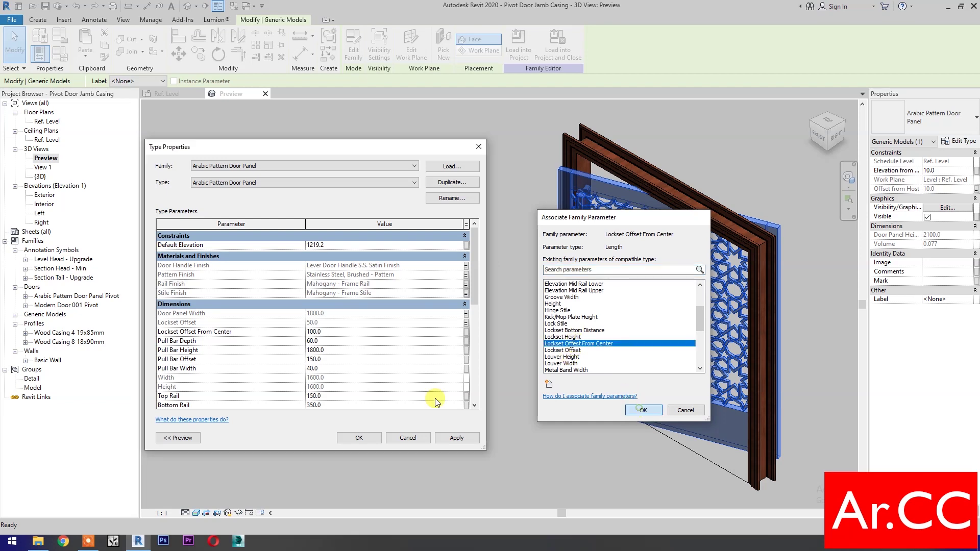
Step: Accept the Lockset Offset From Center association and associate the panel's Pull Bar Depth with the family parameter Pull Bar Depth
{"action": "left_click", "coordinate": [643, 410]}
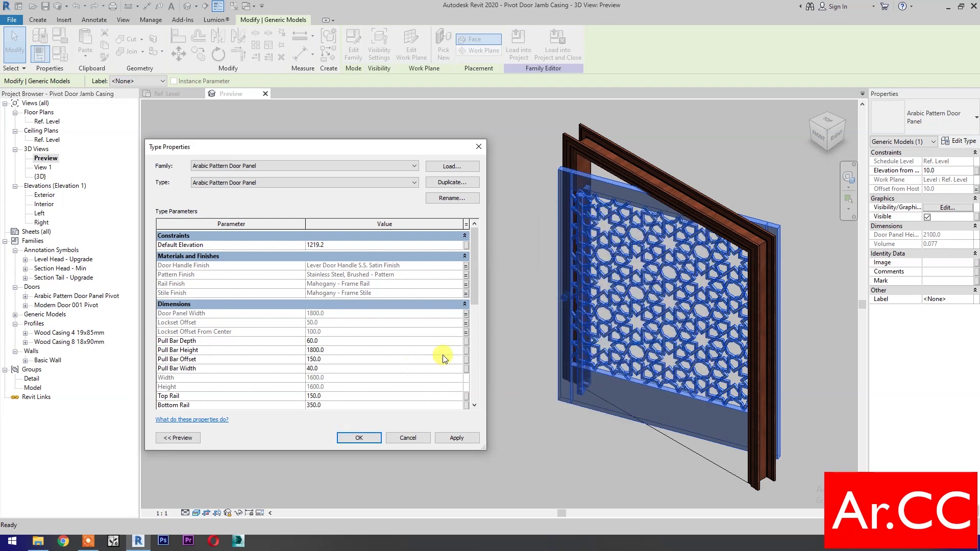
{"action": "left_click", "coordinate": [466, 340]}
{"action": "scroll", "coordinate": [624, 357], "scroll_direction": "down", "scroll_amount": 8}
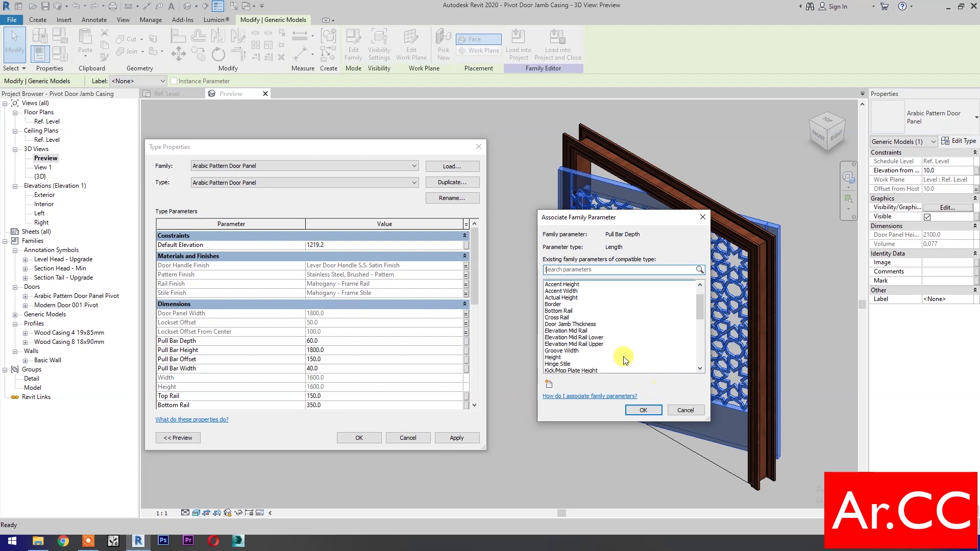
{"action": "scroll", "coordinate": [623, 356], "scroll_direction": "down", "scroll_amount": 2}
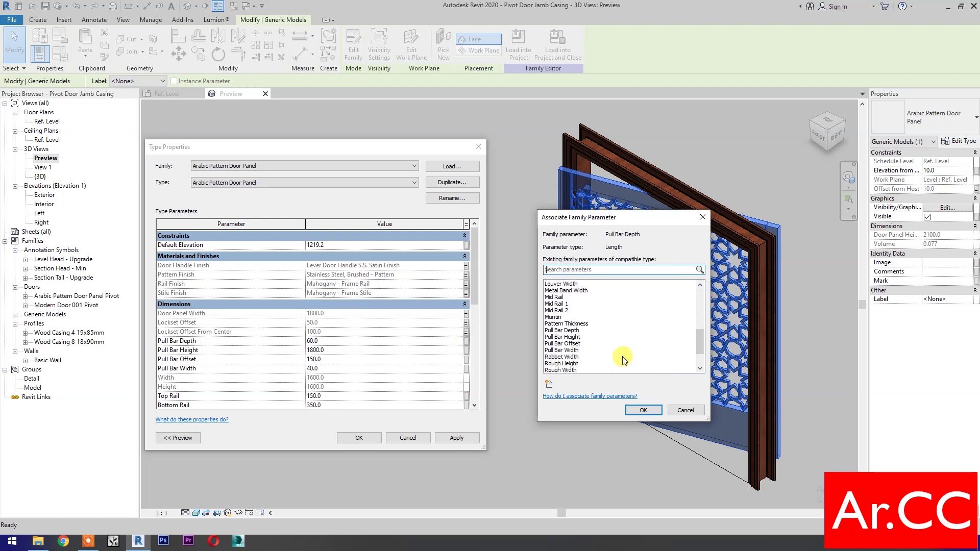
{"action": "left_click", "coordinate": [567, 331]}
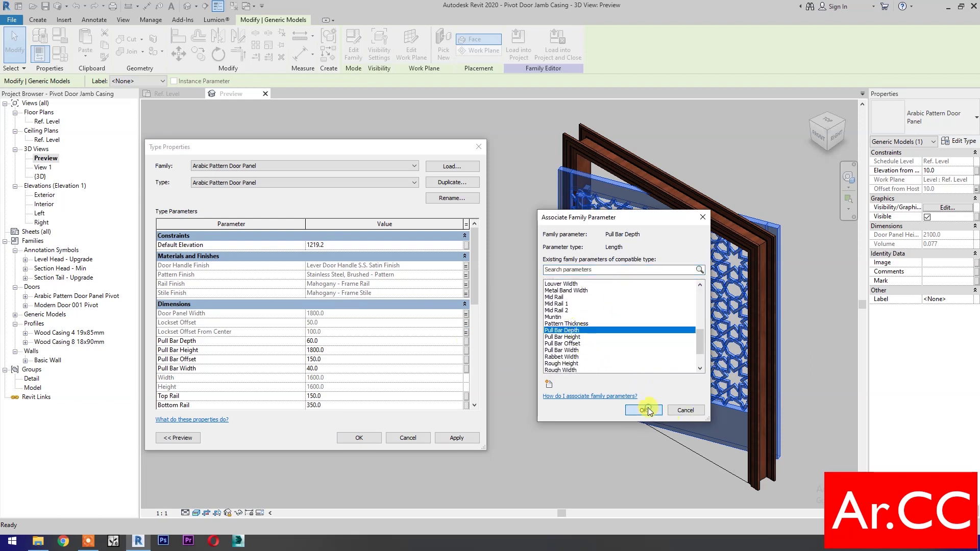
{"action": "left_click", "coordinate": [644, 411]}
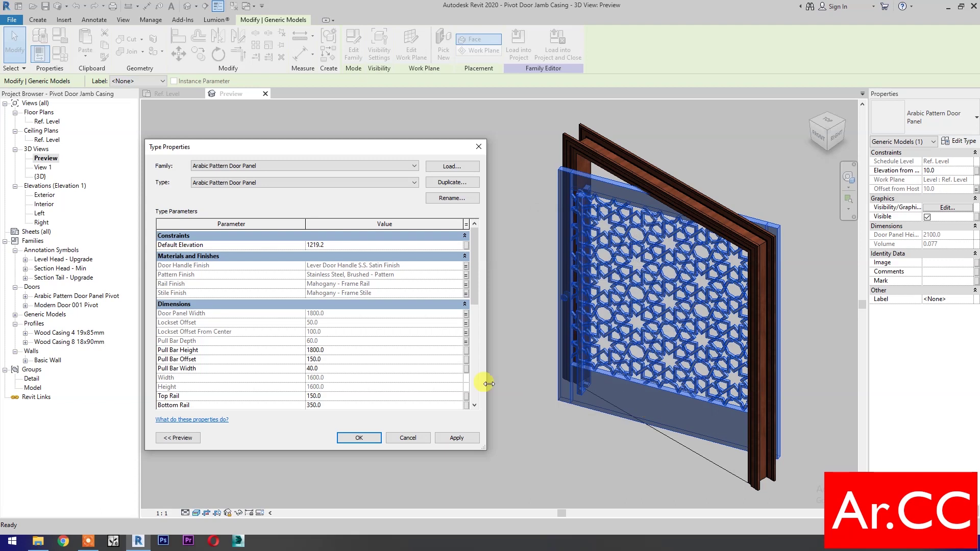
Step: Associate the panel's Pull Bar Height and Pull Bar Offset with the family parameters of the same names
{"action": "left_click", "coordinate": [466, 351]}
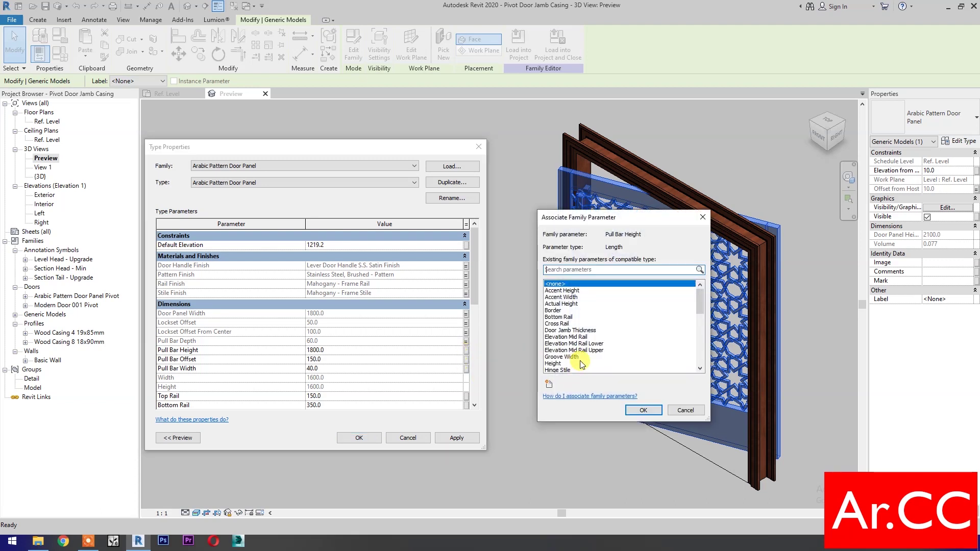
{"action": "scroll", "coordinate": [582, 365], "scroll_direction": "down", "scroll_amount": 7}
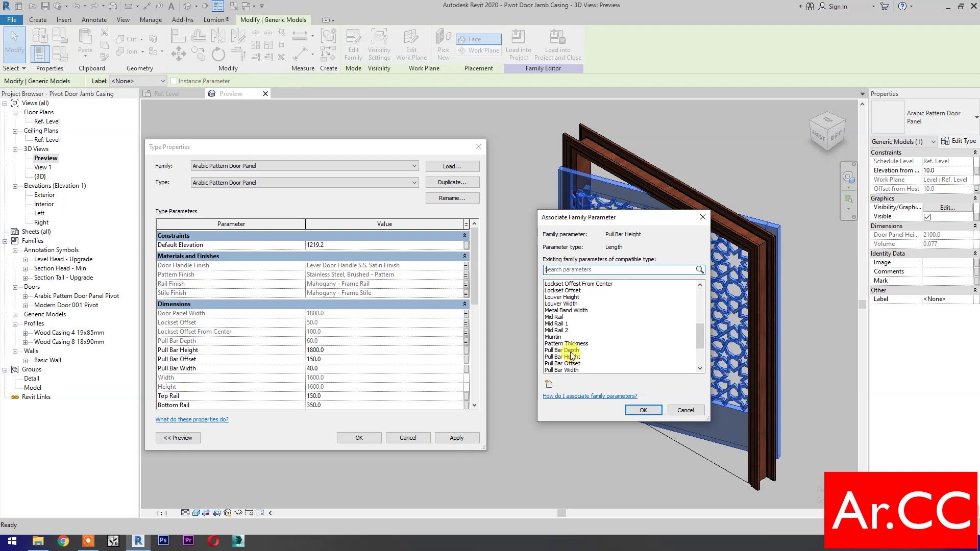
{"action": "left_click", "coordinate": [567, 357]}
{"action": "left_click", "coordinate": [638, 410]}
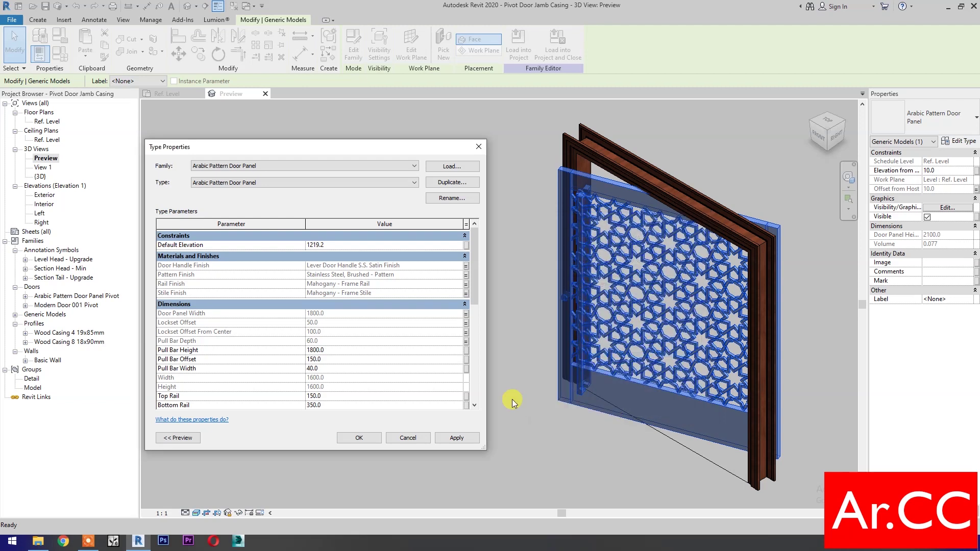
{"action": "left_click", "coordinate": [467, 360]}
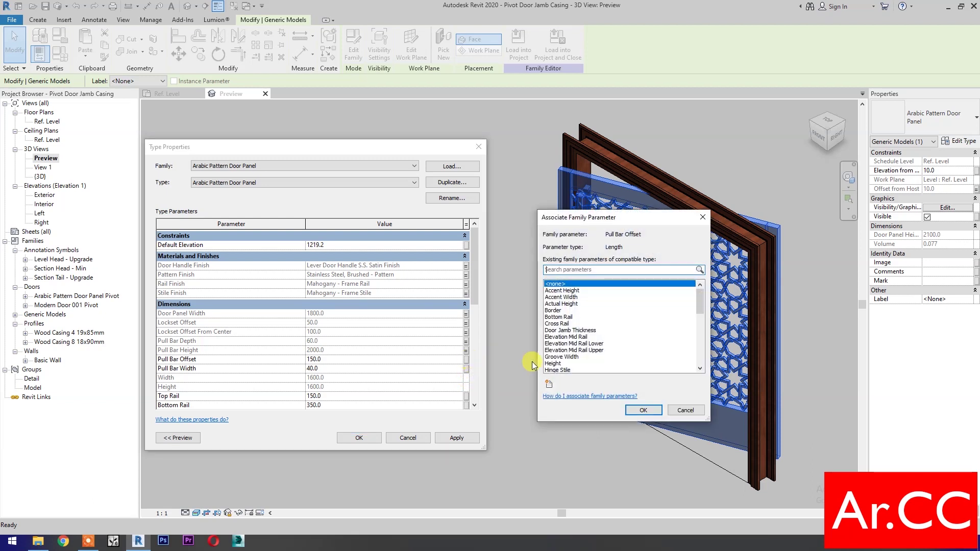
{"action": "scroll", "coordinate": [596, 343], "scroll_direction": "down", "scroll_amount": 7}
{"action": "scroll", "coordinate": [596, 343], "scroll_direction": "down", "scroll_amount": 1}
{"action": "left_click", "coordinate": [570, 343]}
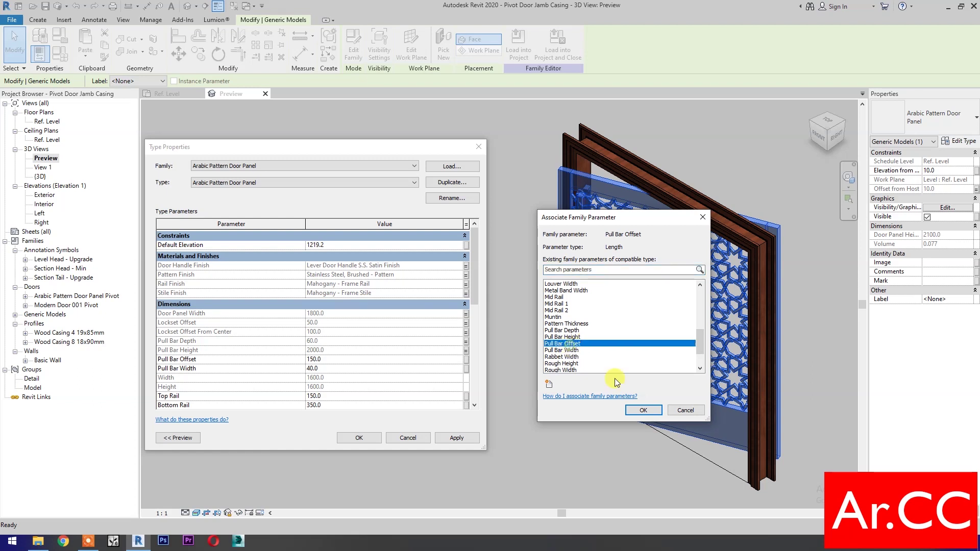
{"action": "left_click", "coordinate": [643, 411]}
Step: Associate the door panel's Pull Bar Width with the family parameter Pull Bar Width
{"action": "left_click", "coordinate": [467, 368]}
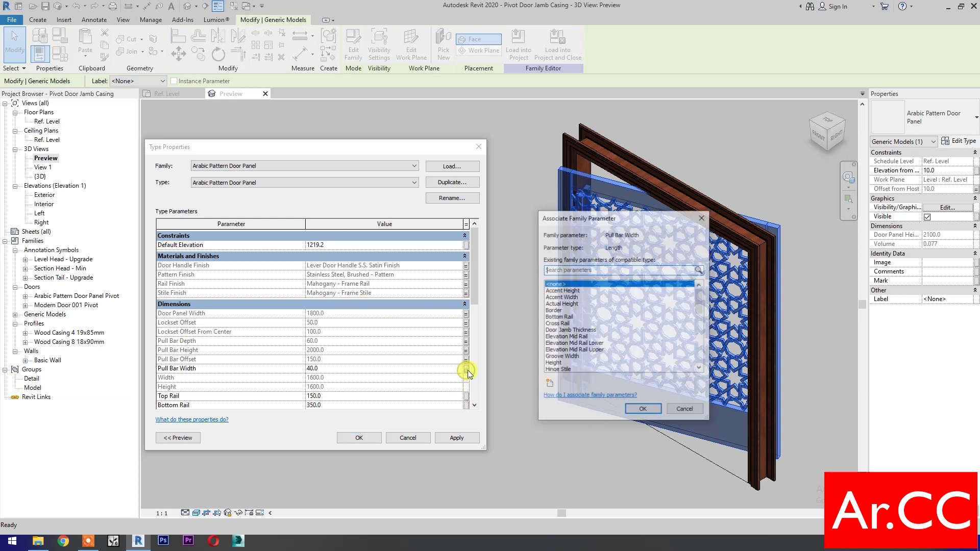
{"action": "scroll", "coordinate": [571, 359], "scroll_direction": "down", "scroll_amount": 6}
{"action": "scroll", "coordinate": [571, 358], "scroll_direction": "down", "scroll_amount": 2}
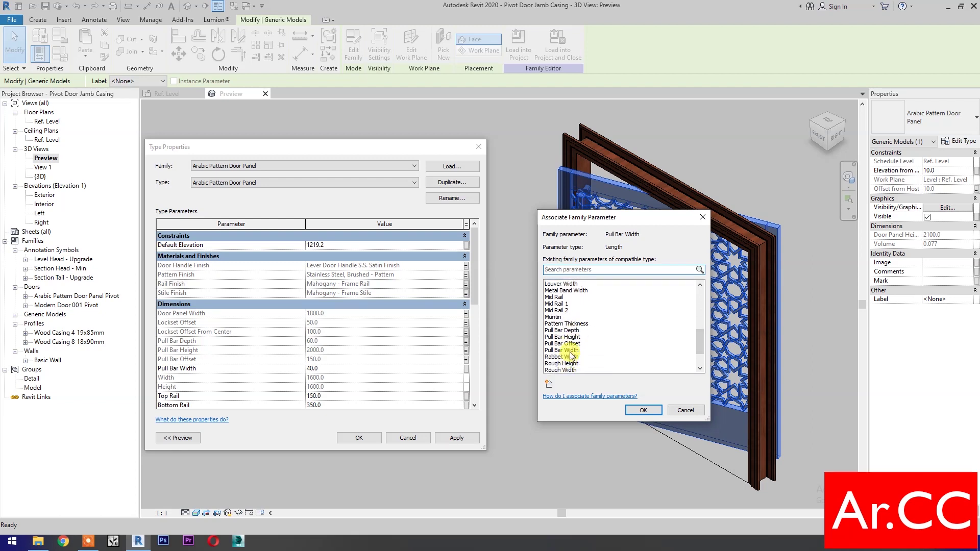
{"action": "left_click", "coordinate": [571, 351]}
{"action": "left_click", "coordinate": [642, 411]}
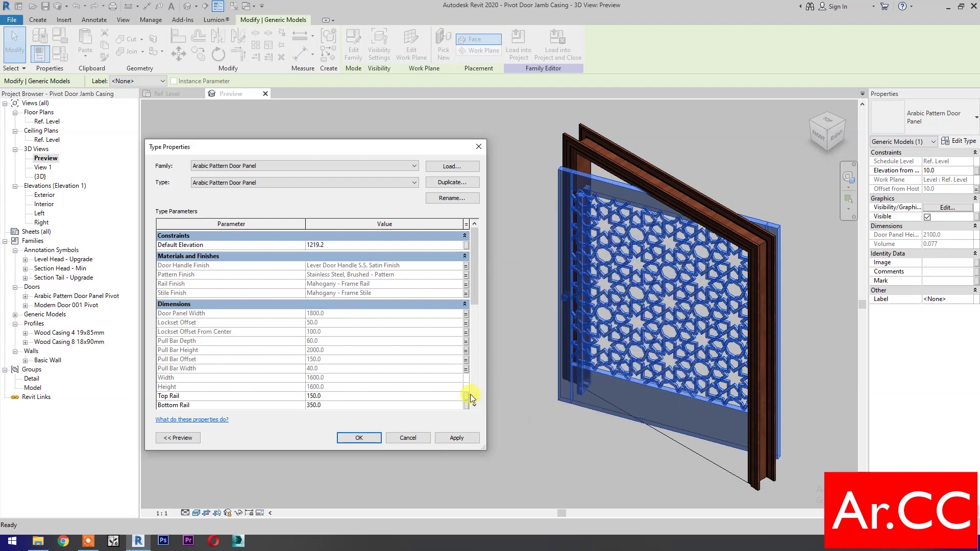
Step: Associate the panel's Top Rail and Bottom Rail dimensions with the matching Top Rail and Bottom Rail family parameters
{"action": "scroll", "coordinate": [470, 390], "scroll_direction": "down", "scroll_amount": 1}
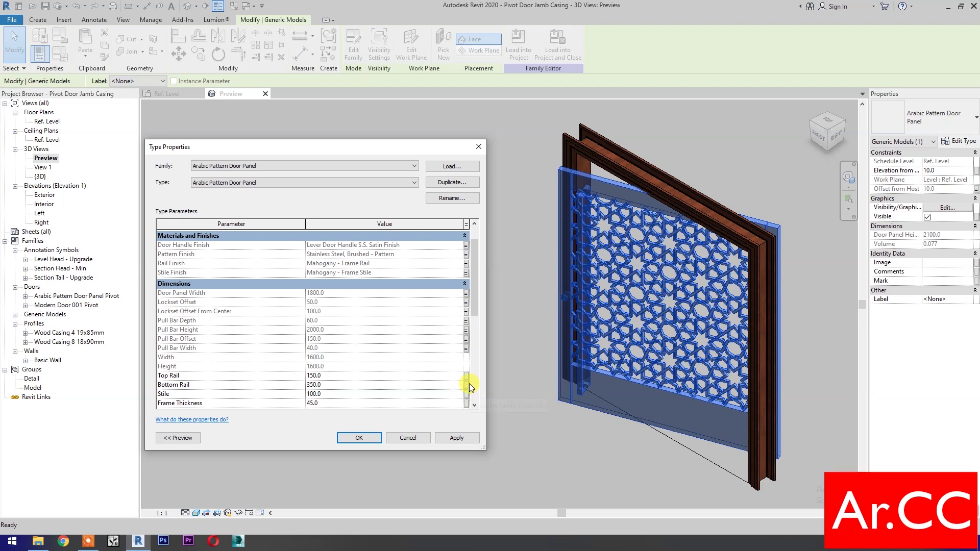
{"action": "left_click", "coordinate": [466, 376]}
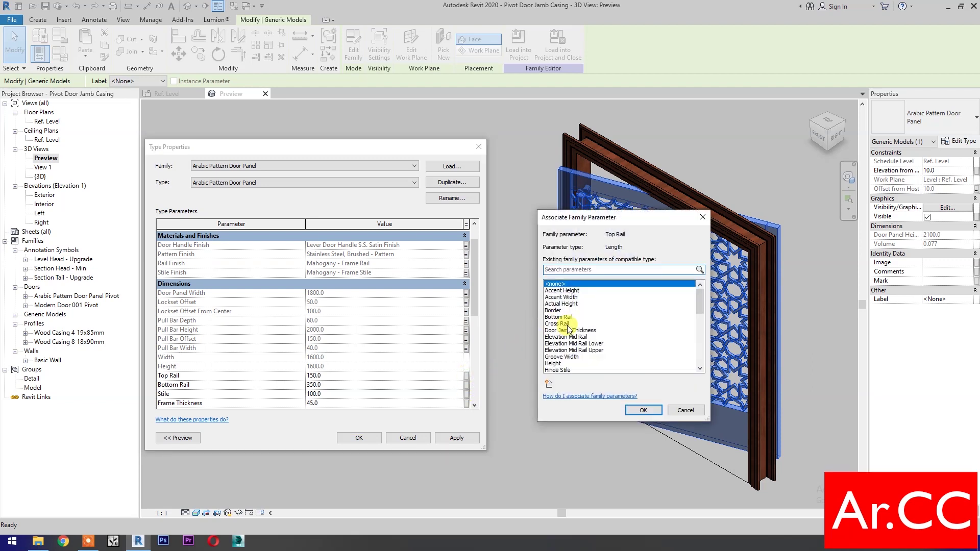
{"action": "scroll", "coordinate": [570, 329], "scroll_direction": "down", "scroll_amount": 1}
{"action": "scroll", "coordinate": [577, 347], "scroll_direction": "down", "scroll_amount": 5}
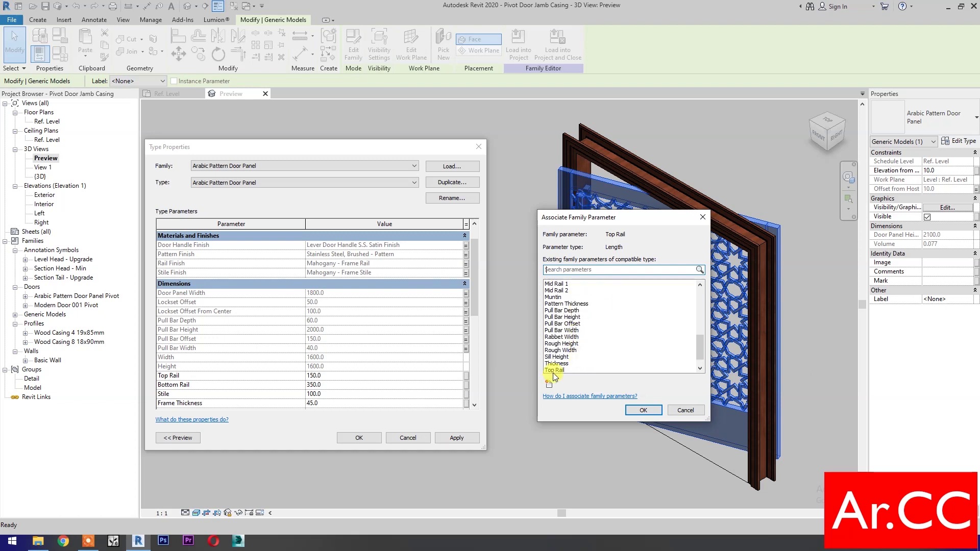
{"action": "left_click", "coordinate": [560, 369]}
{"action": "left_click", "coordinate": [644, 411]}
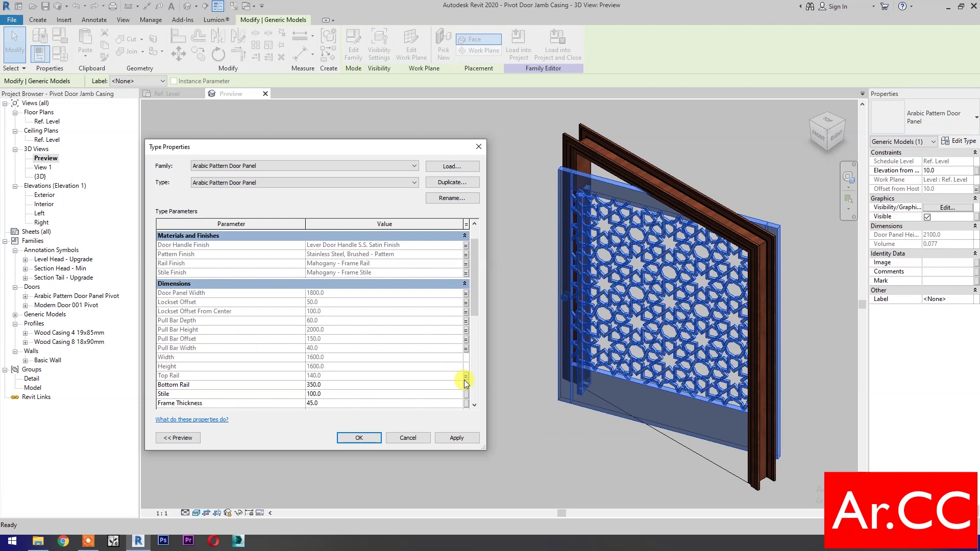
{"action": "left_click", "coordinate": [466, 385]}
{"action": "scroll", "coordinate": [580, 332], "scroll_direction": "down", "scroll_amount": 2}
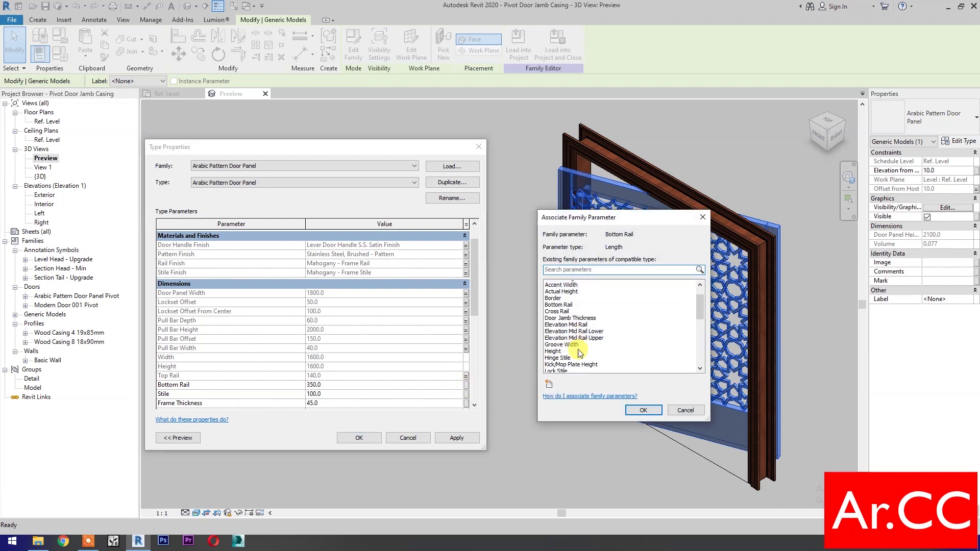
{"action": "left_click", "coordinate": [561, 297]}
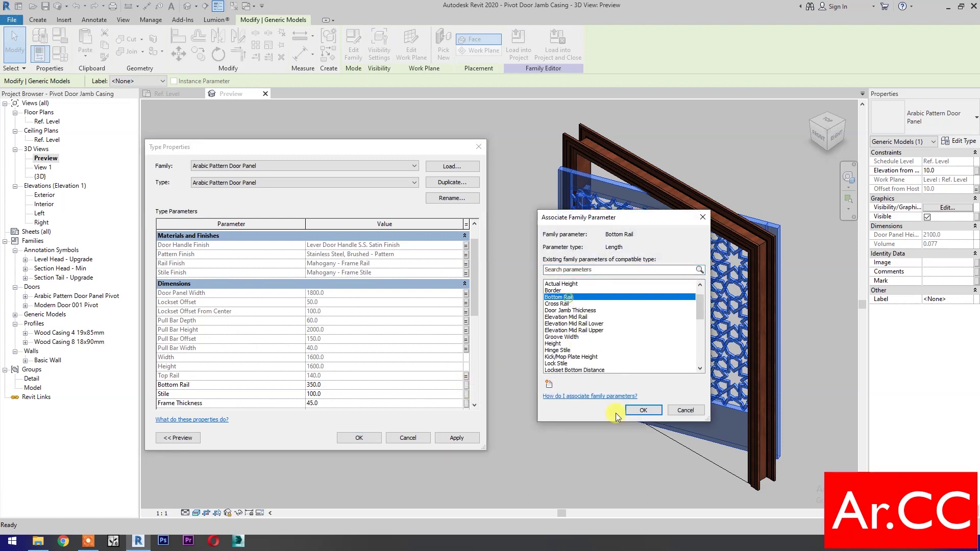
{"action": "left_click", "coordinate": [644, 410]}
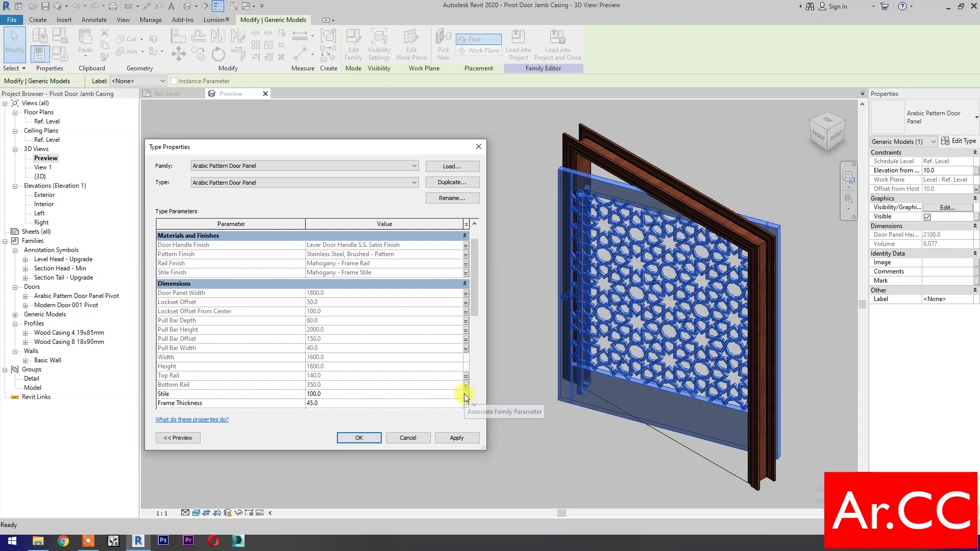
Step: Associate the door panel's Stile dimension with the family parameter Lock Stile
{"action": "left_click", "coordinate": [467, 394]}
{"action": "scroll", "coordinate": [591, 332], "scroll_direction": "down", "scroll_amount": 8}
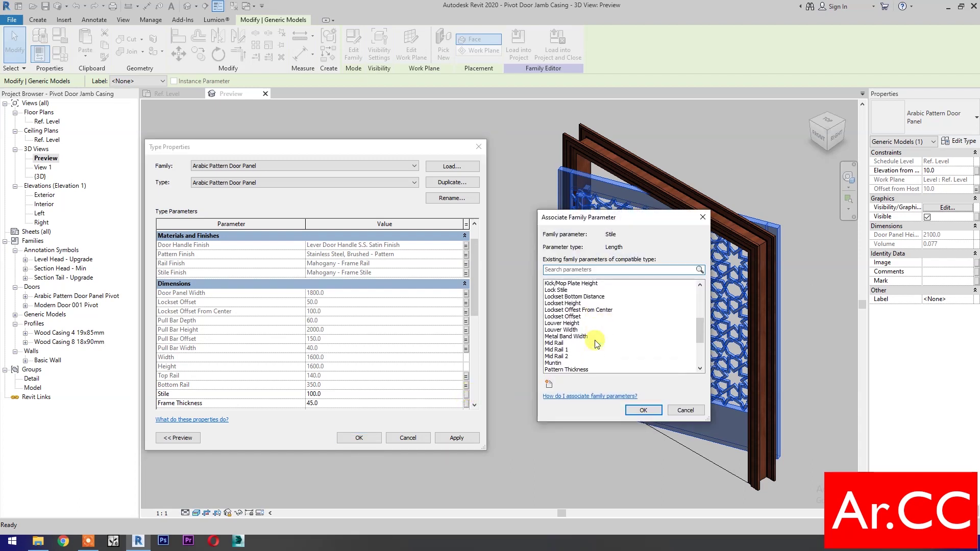
{"action": "scroll", "coordinate": [564, 359], "scroll_direction": "up", "scroll_amount": 4}
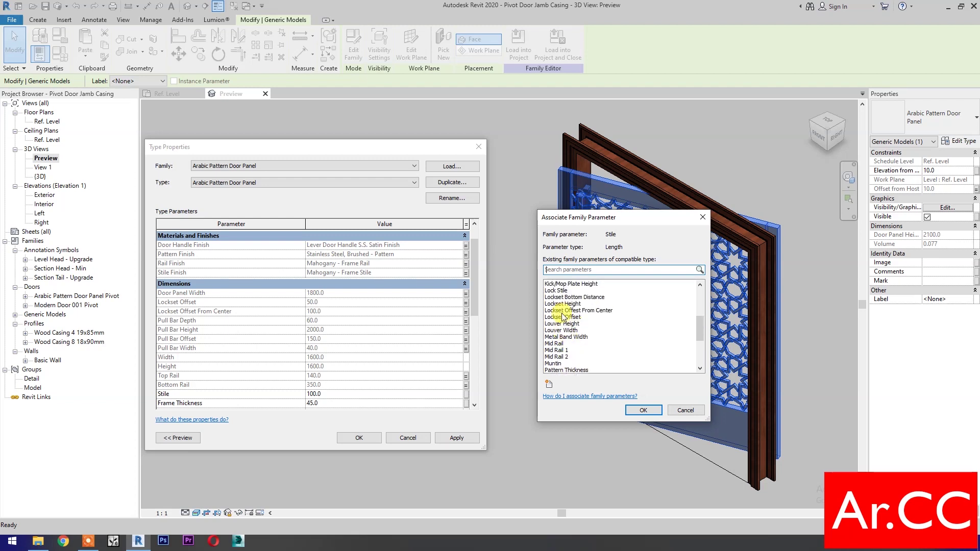
{"action": "left_click", "coordinate": [559, 290]}
{"action": "left_click", "coordinate": [643, 410]}
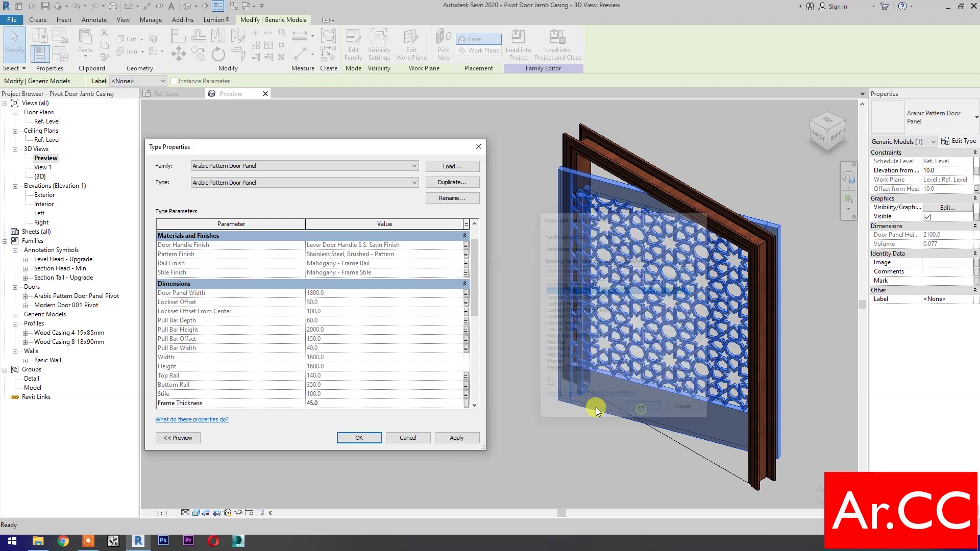
Step: Associate the door panel's Frame Thickness with the family parameter Thickness
{"action": "scroll", "coordinate": [413, 361], "scroll_direction": "down", "scroll_amount": 2}
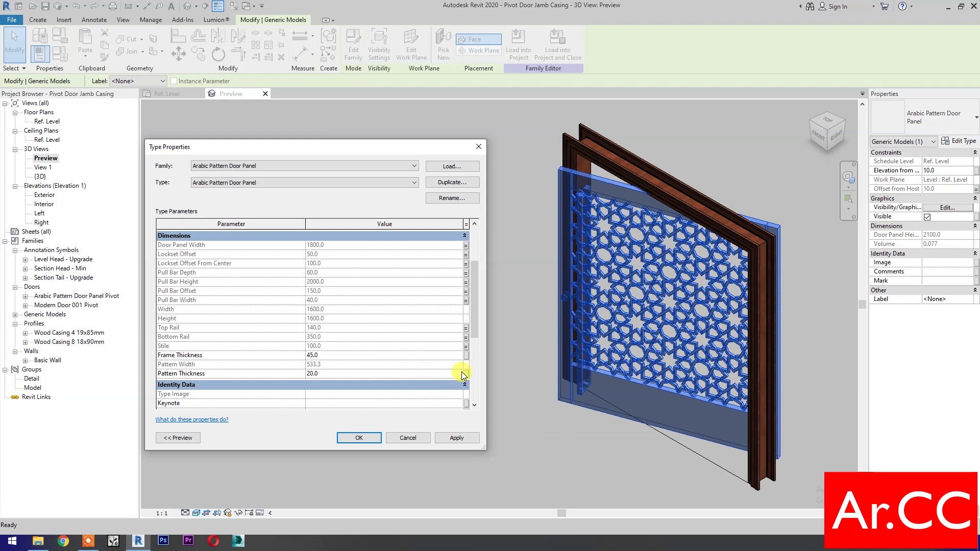
{"action": "left_click", "coordinate": [466, 355]}
{"action": "scroll", "coordinate": [604, 352], "scroll_direction": "down", "scroll_amount": 8}
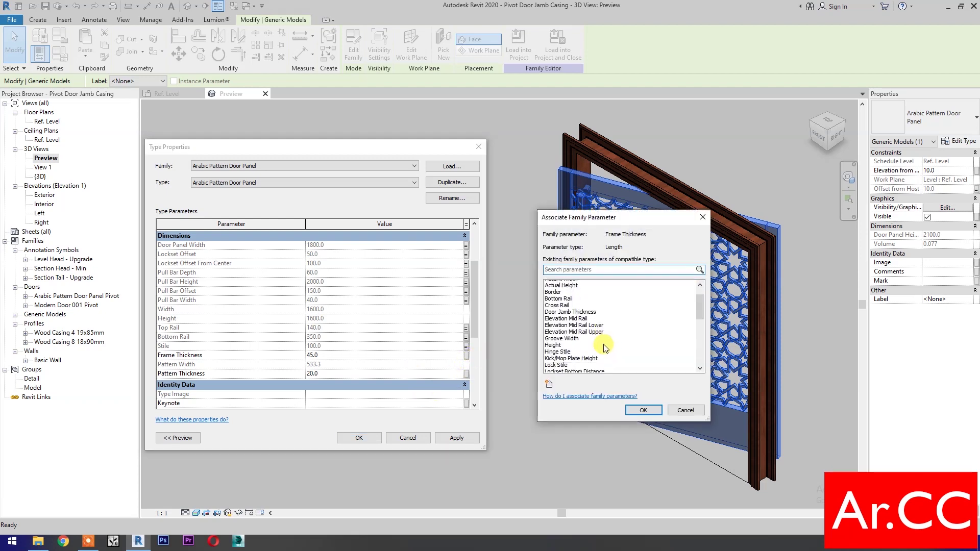
{"action": "scroll", "coordinate": [604, 351], "scroll_direction": "down", "scroll_amount": 4}
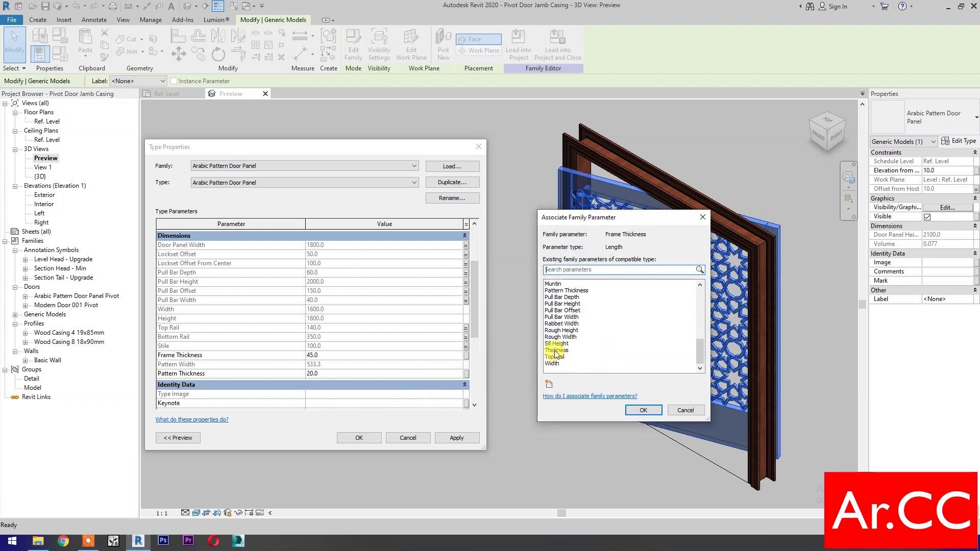
{"action": "left_click", "coordinate": [557, 350]}
{"action": "left_click", "coordinate": [644, 411]}
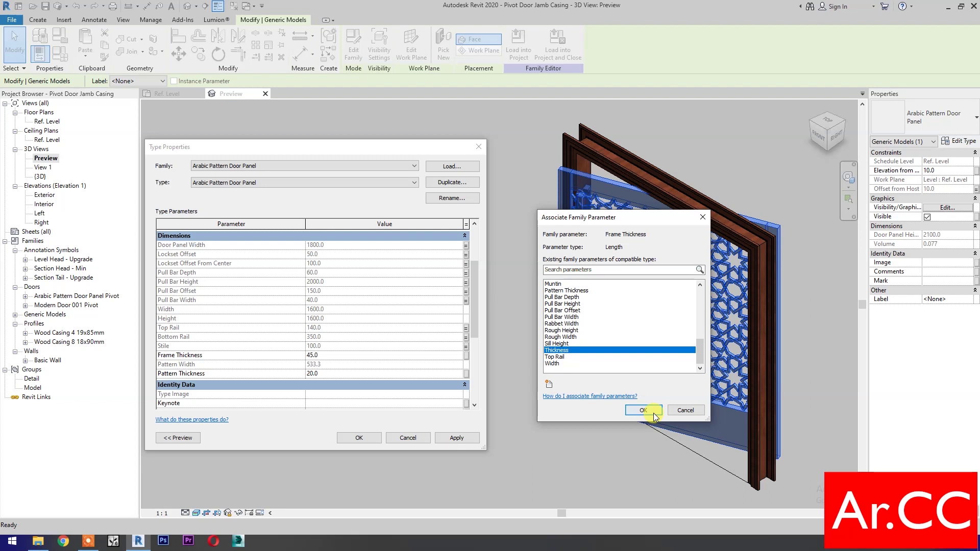
Step: Associate the door panel's Pattern Thickness with the family parameter Pattern Thickness
{"action": "left_click", "coordinate": [466, 374]}
{"action": "scroll", "coordinate": [587, 348], "scroll_direction": "down", "scroll_amount": 8}
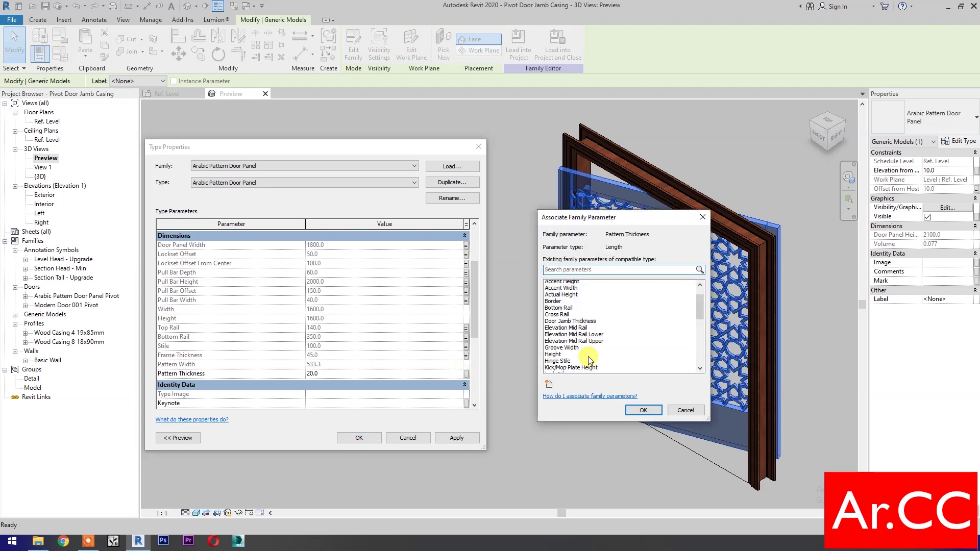
{"action": "scroll", "coordinate": [588, 356], "scroll_direction": "down", "scroll_amount": 3}
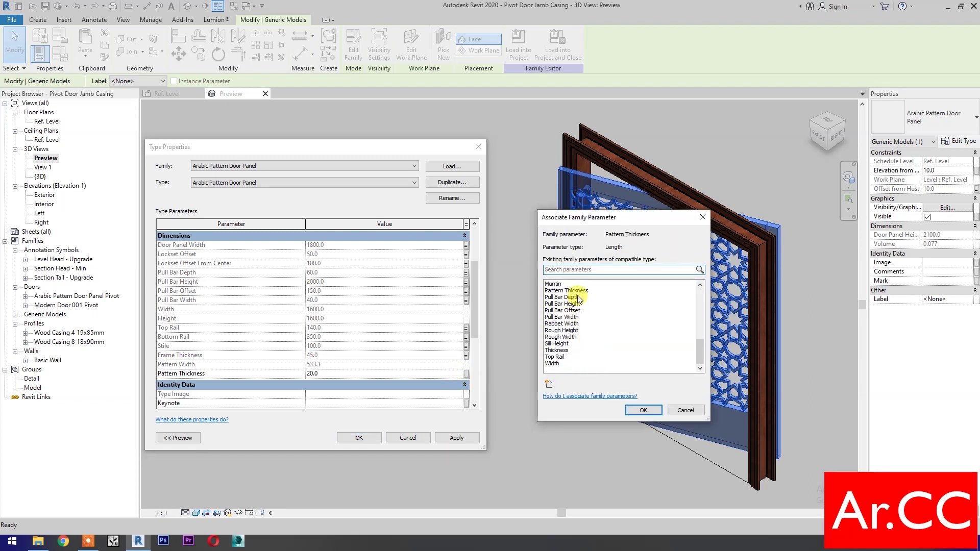
{"action": "left_click", "coordinate": [579, 291]}
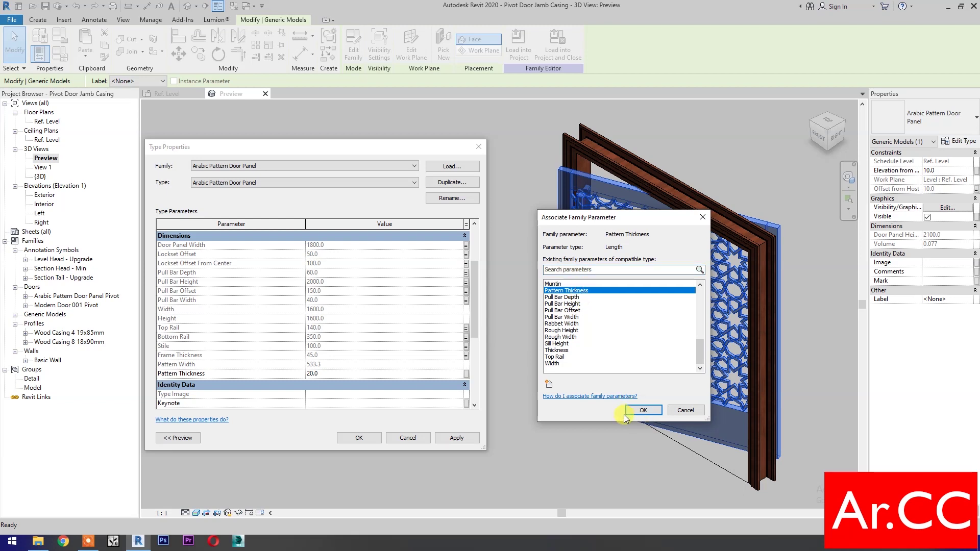
{"action": "left_click", "coordinate": [633, 410]}
Step: Associate the panel's Quantity Horizontal and Quantity Vertical with the same-named family parameters and apply the type properties
{"action": "left_click_drag", "start_coordinate": [475, 318], "coordinate": [473, 391]}
{"action": "left_click", "coordinate": [466, 386]}
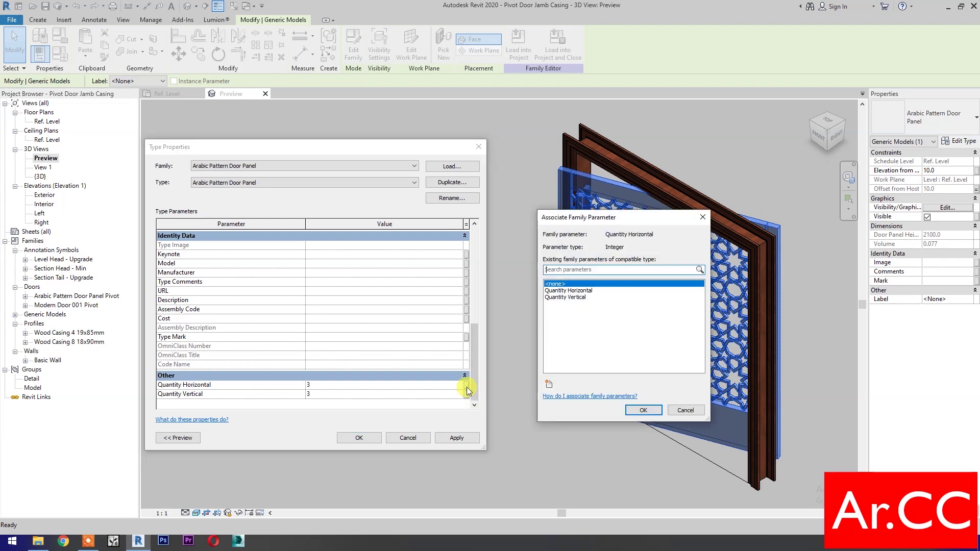
{"action": "left_click", "coordinate": [584, 290]}
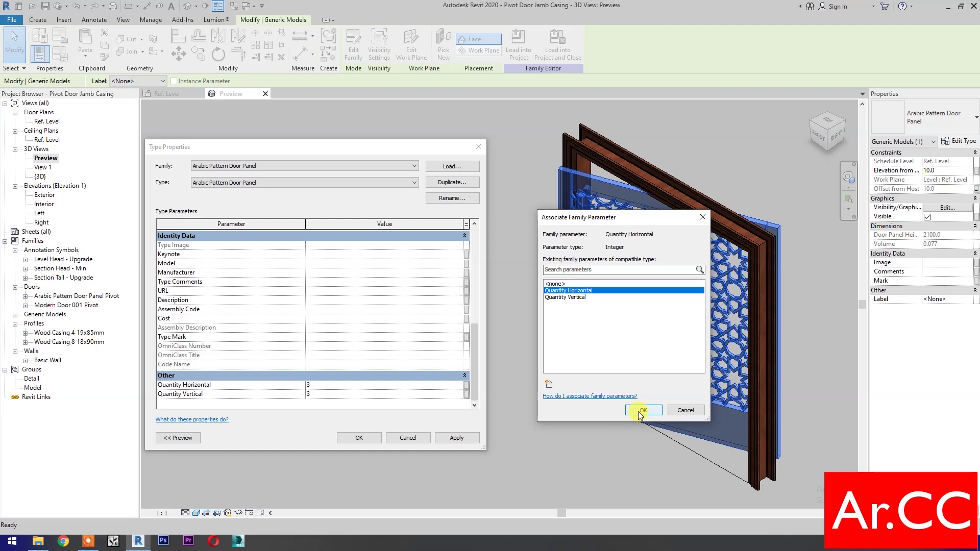
{"action": "left_click", "coordinate": [642, 411]}
{"action": "left_click", "coordinate": [467, 396]}
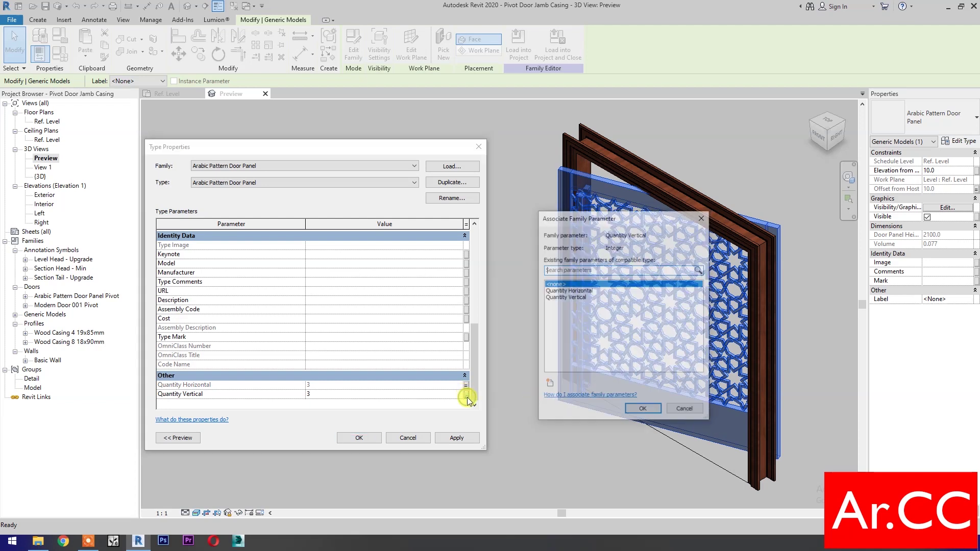
{"action": "left_click", "coordinate": [574, 298]}
{"action": "left_click", "coordinate": [643, 410]}
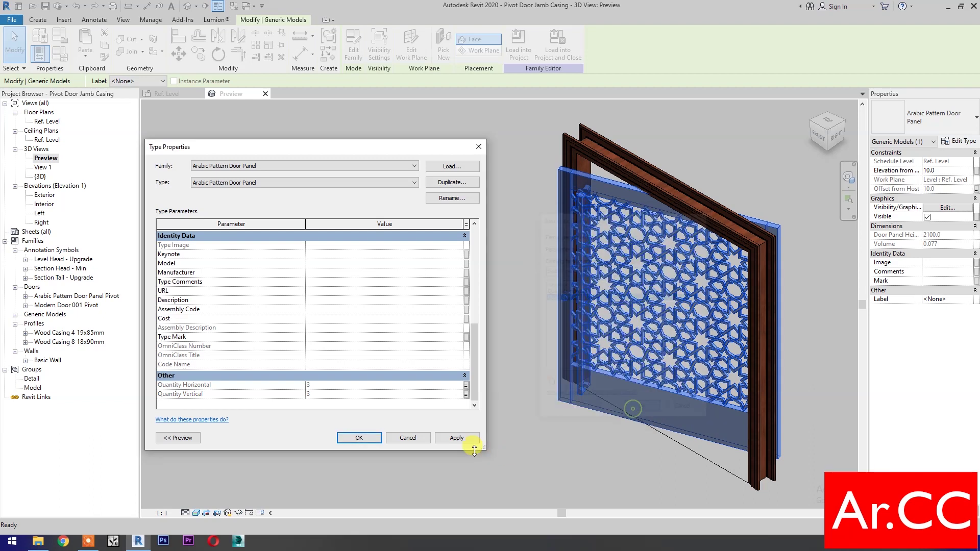
{"action": "left_click", "coordinate": [457, 439]}
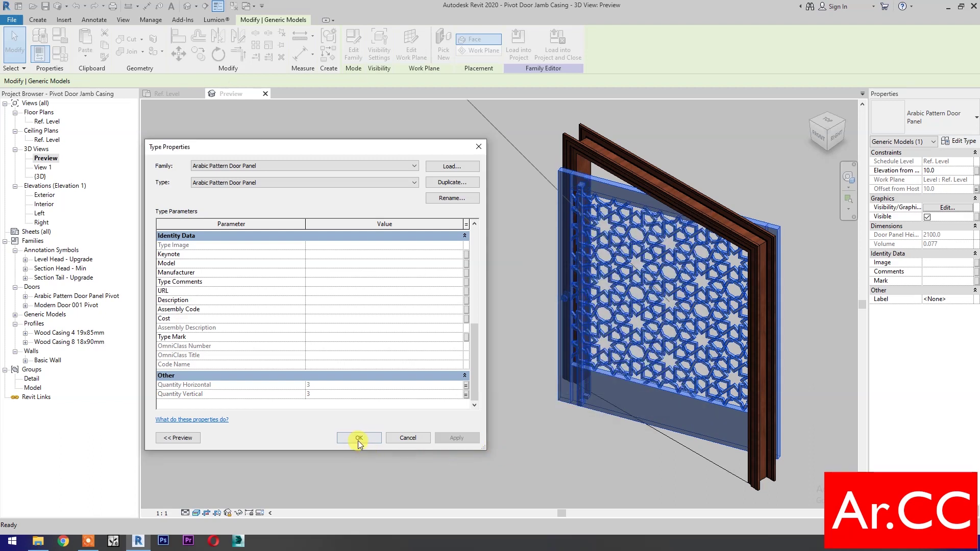
Step: Confirm the door panel's type properties and flex the family by applying an Opening Angle of 90°
{"action": "key", "text": "Return"}
{"action": "left_click", "coordinate": [523, 472]}
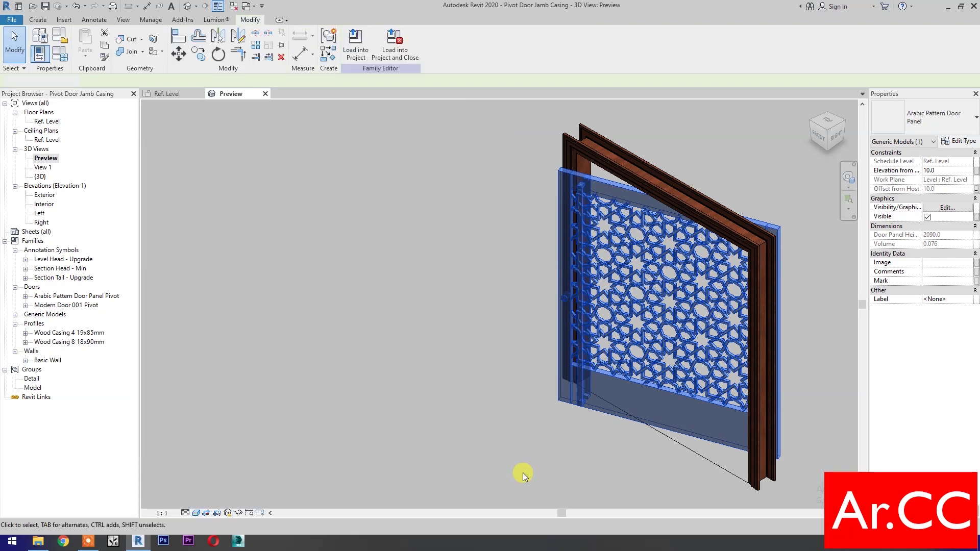
{"action": "left_click", "coordinate": [60, 55]}
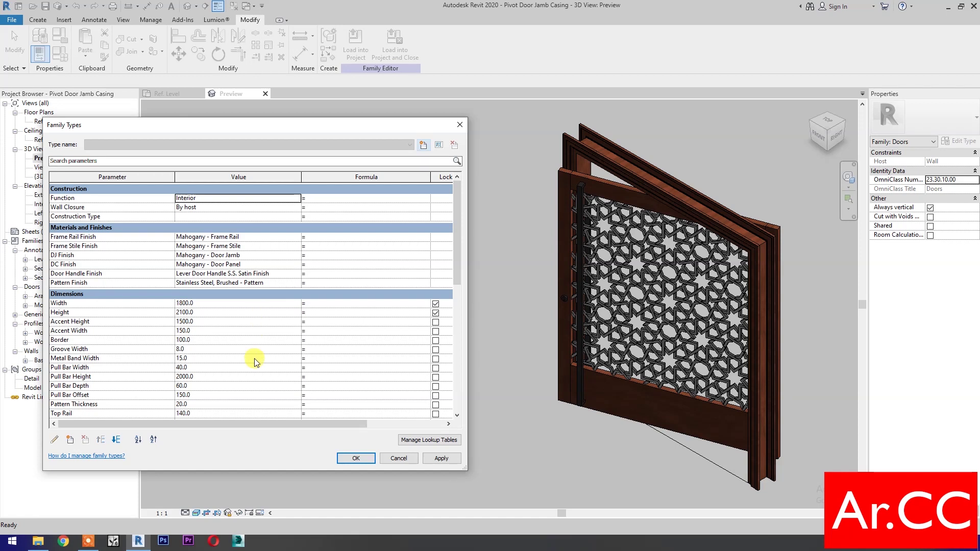
{"action": "scroll", "coordinate": [254, 358], "scroll_direction": "down", "scroll_amount": 8}
{"action": "left_click", "coordinate": [241, 346]}
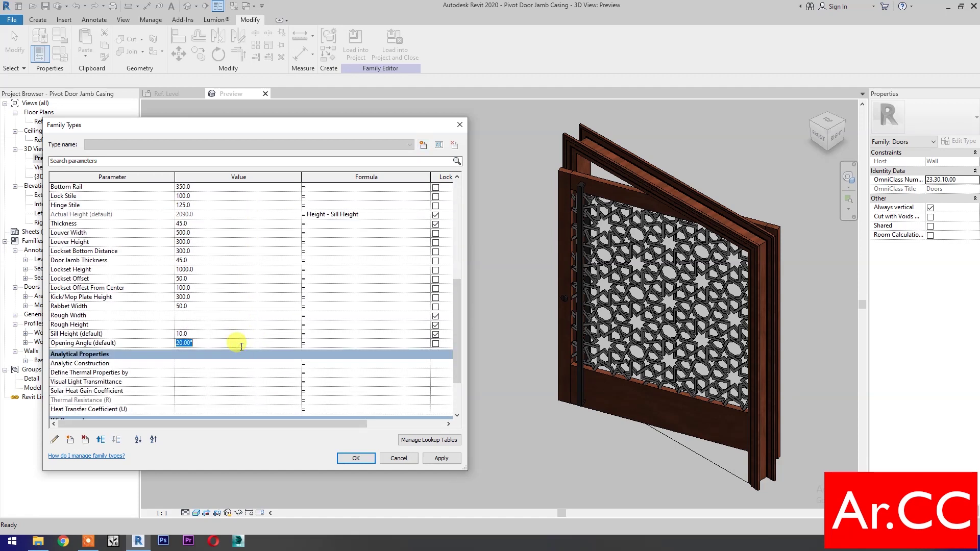
{"action": "type", "text": "90"}
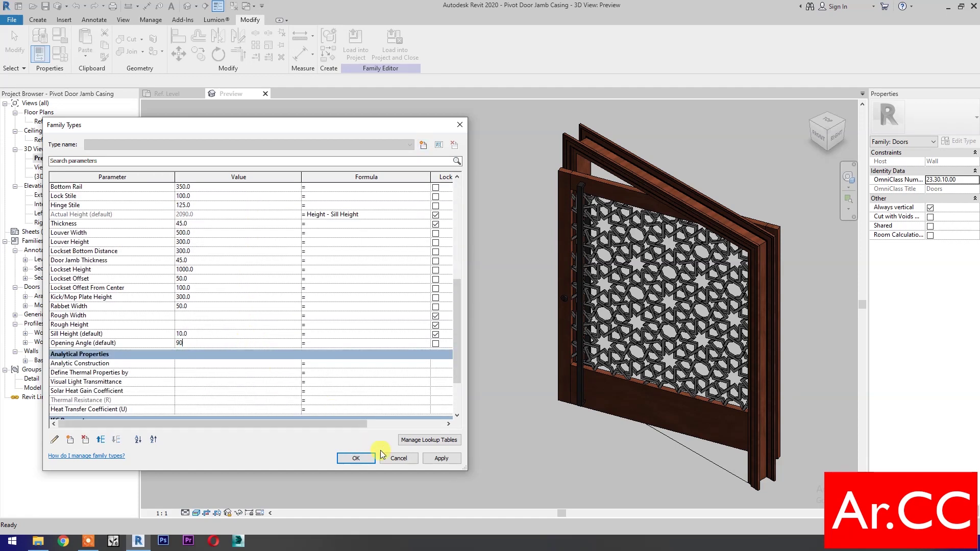
{"action": "left_click", "coordinate": [440, 461]}
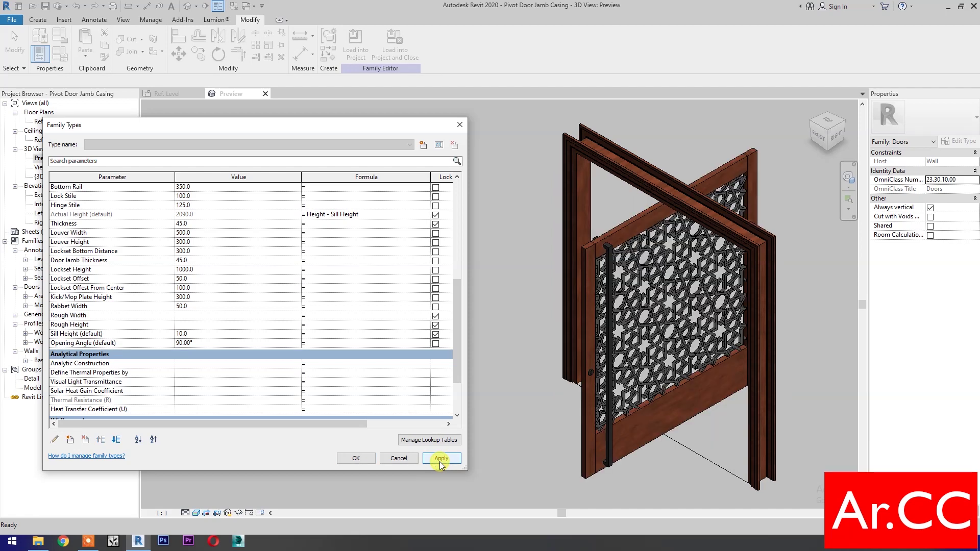
Step: Set the family's Opening Angle to 0° and confirm the family types
{"action": "left_click", "coordinate": [205, 342]}
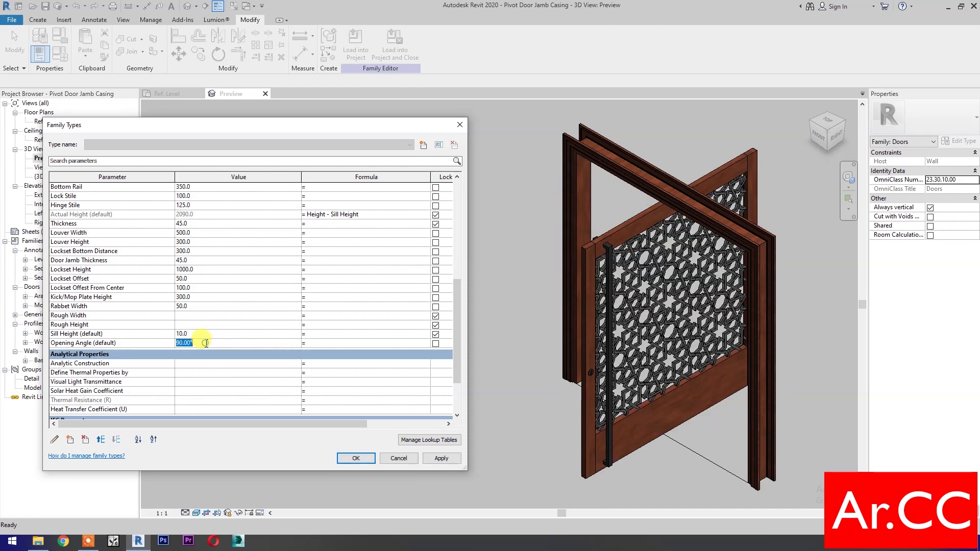
{"action": "type", "text": "0"}
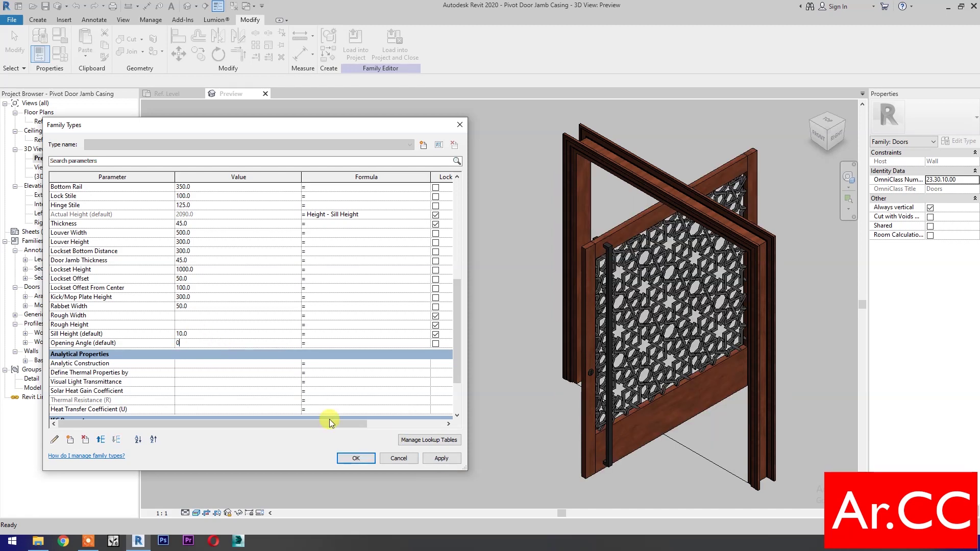
{"action": "left_click", "coordinate": [439, 460]}
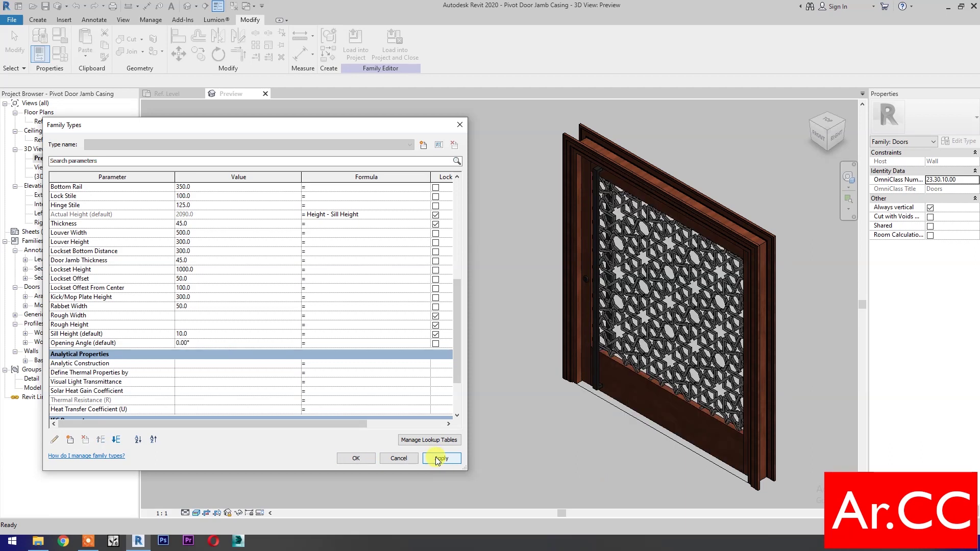
{"action": "left_click", "coordinate": [356, 458]}
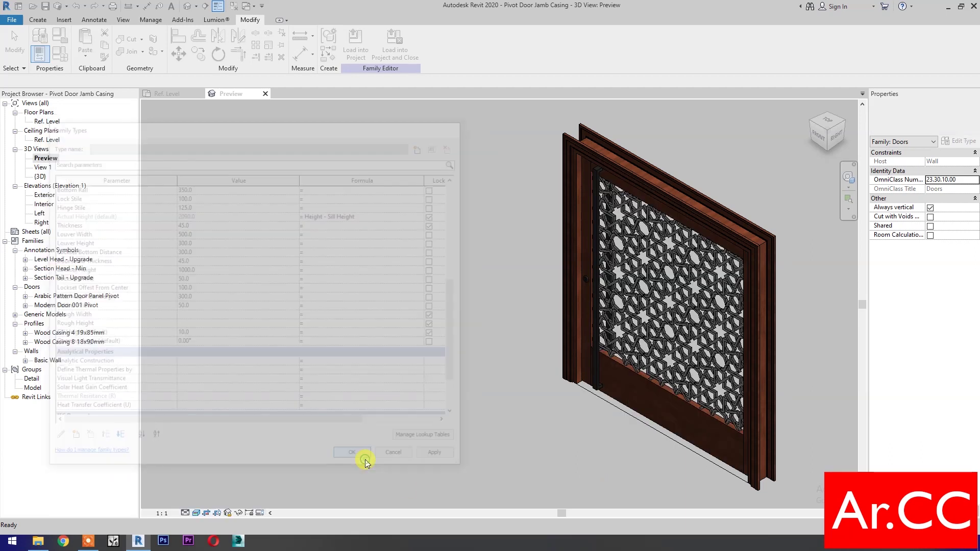
{"action": "middle_click_drag", "start_coordinate": [568, 456], "coordinate": [444, 449]}
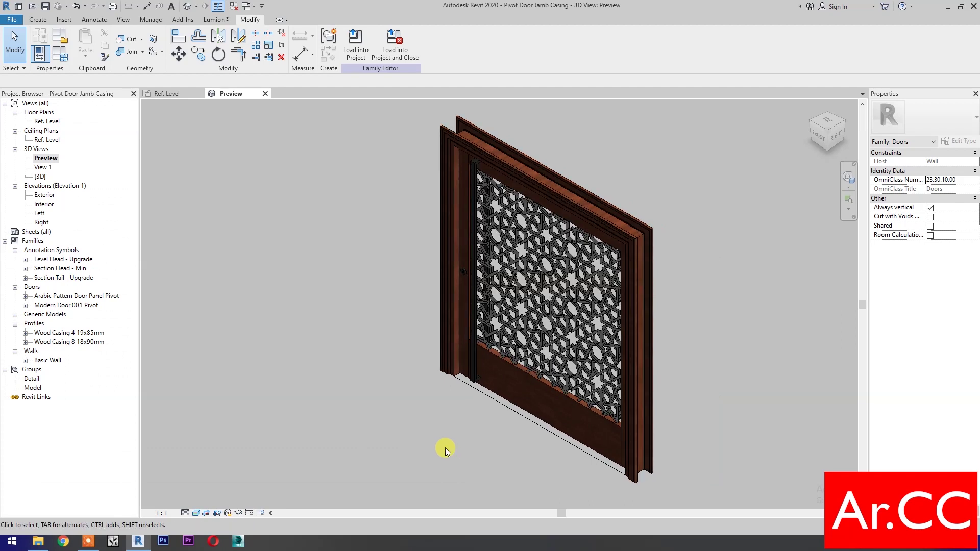